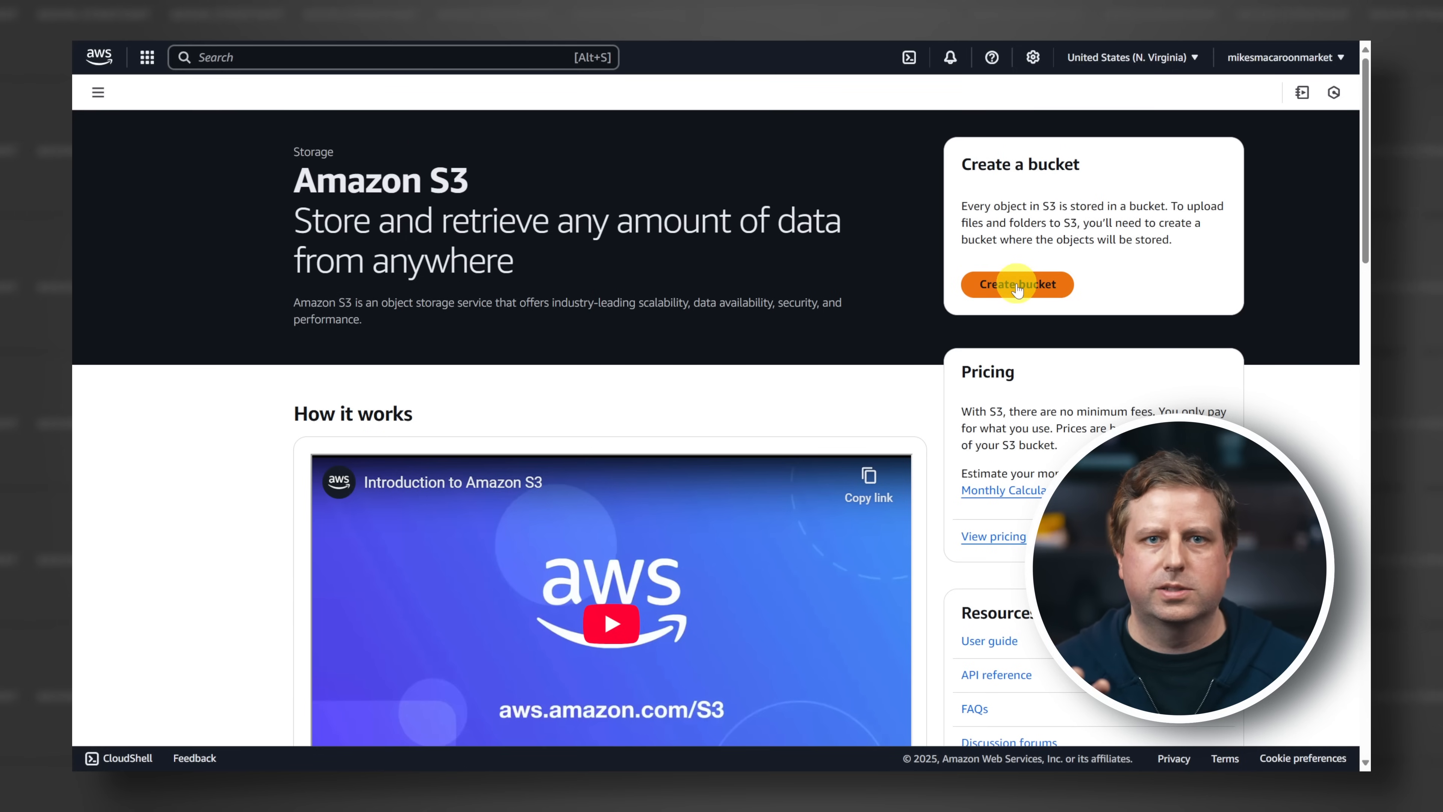
In the RDS Create database form, list the EC2 instances to connect the database to.
{"action": "scroll", "coordinate": [376, 580], "scroll_direction": "down", "scroll_amount": 2}
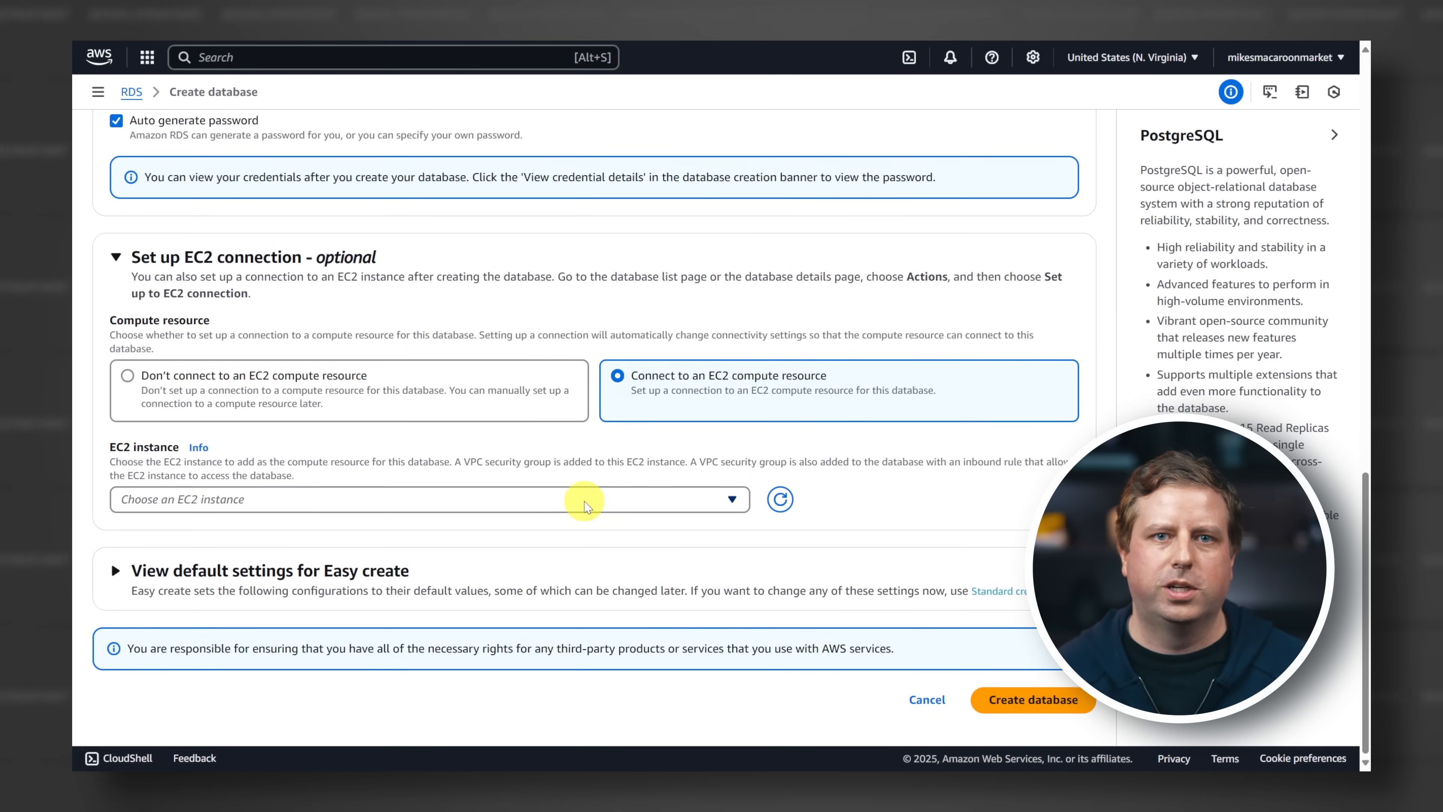
{"action": "left_click", "coordinate": [585, 502]}
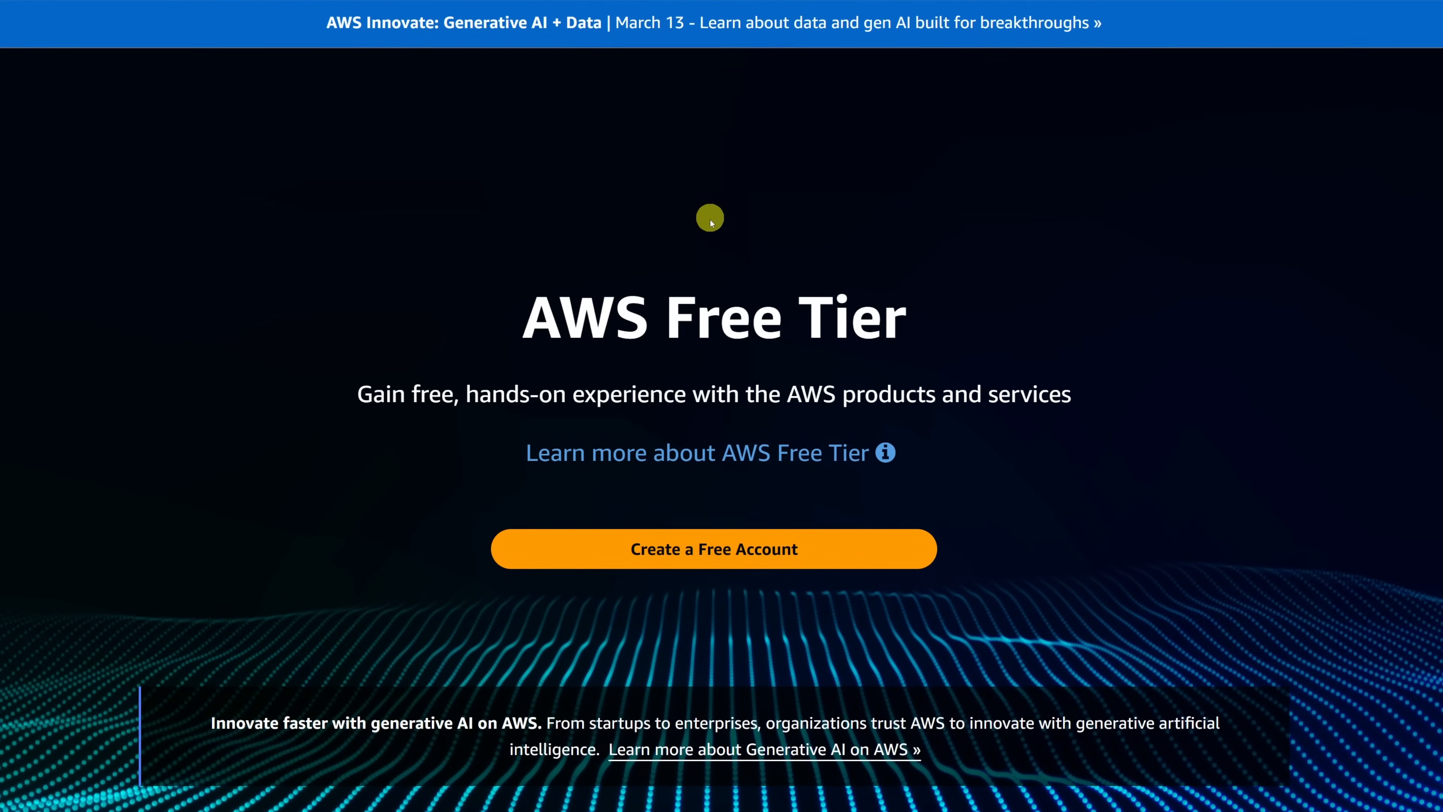
Start a free AWS account with the root user e-mail and the shop's account name, then verify the e-mail.
{"action": "left_click", "coordinate": [790, 545]}
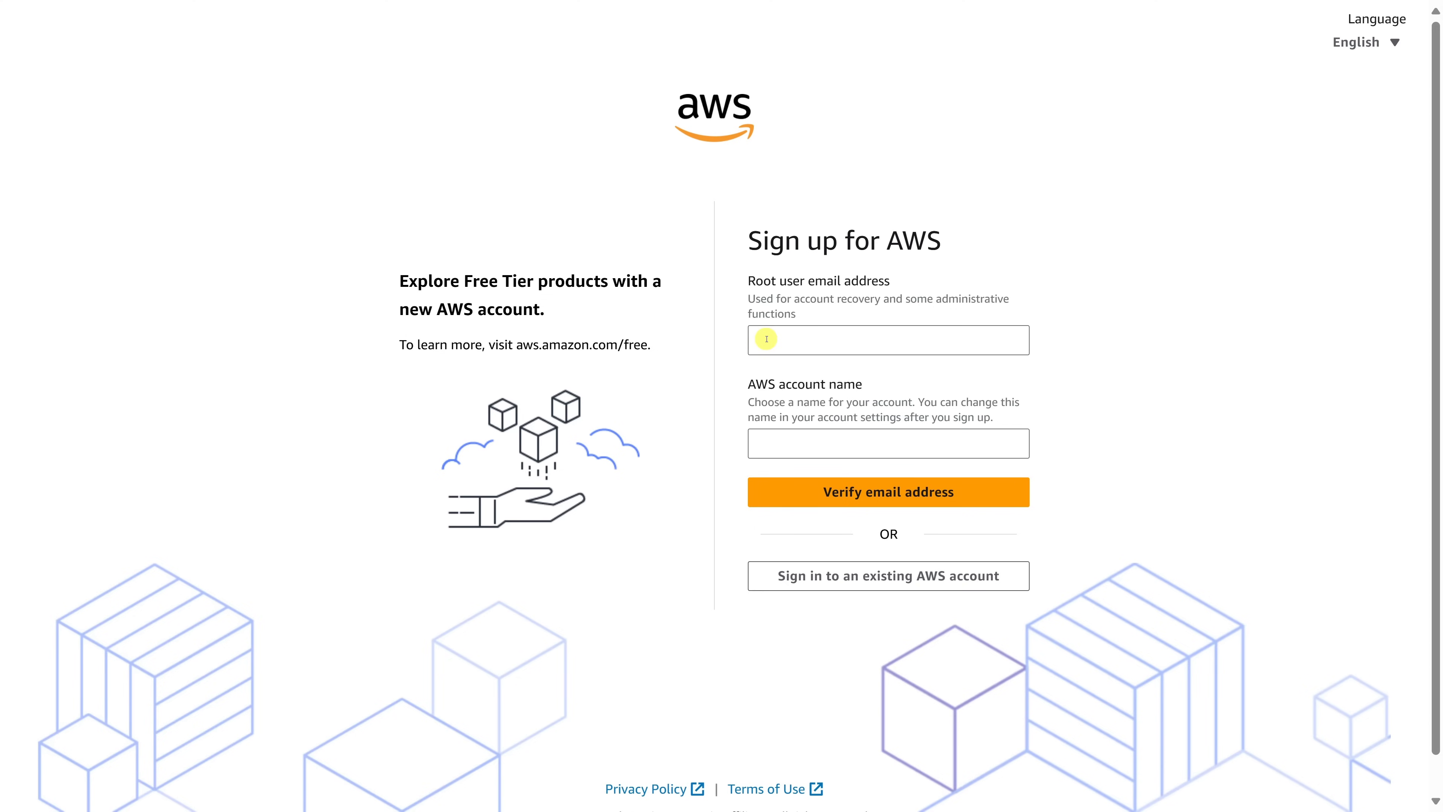
{"action": "left_click", "coordinate": [766, 339]}
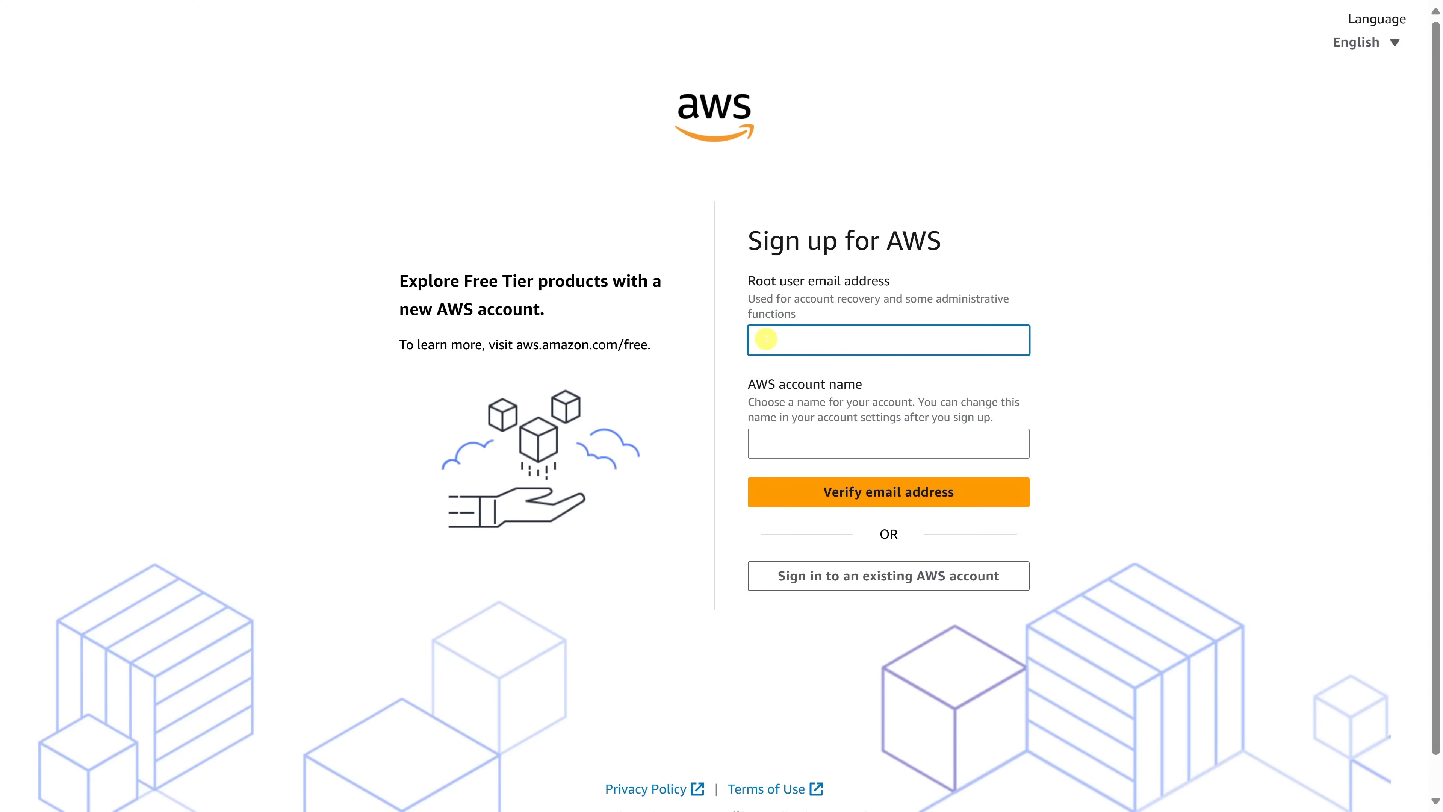
{"action": "key", "text": "ctrl+v"}
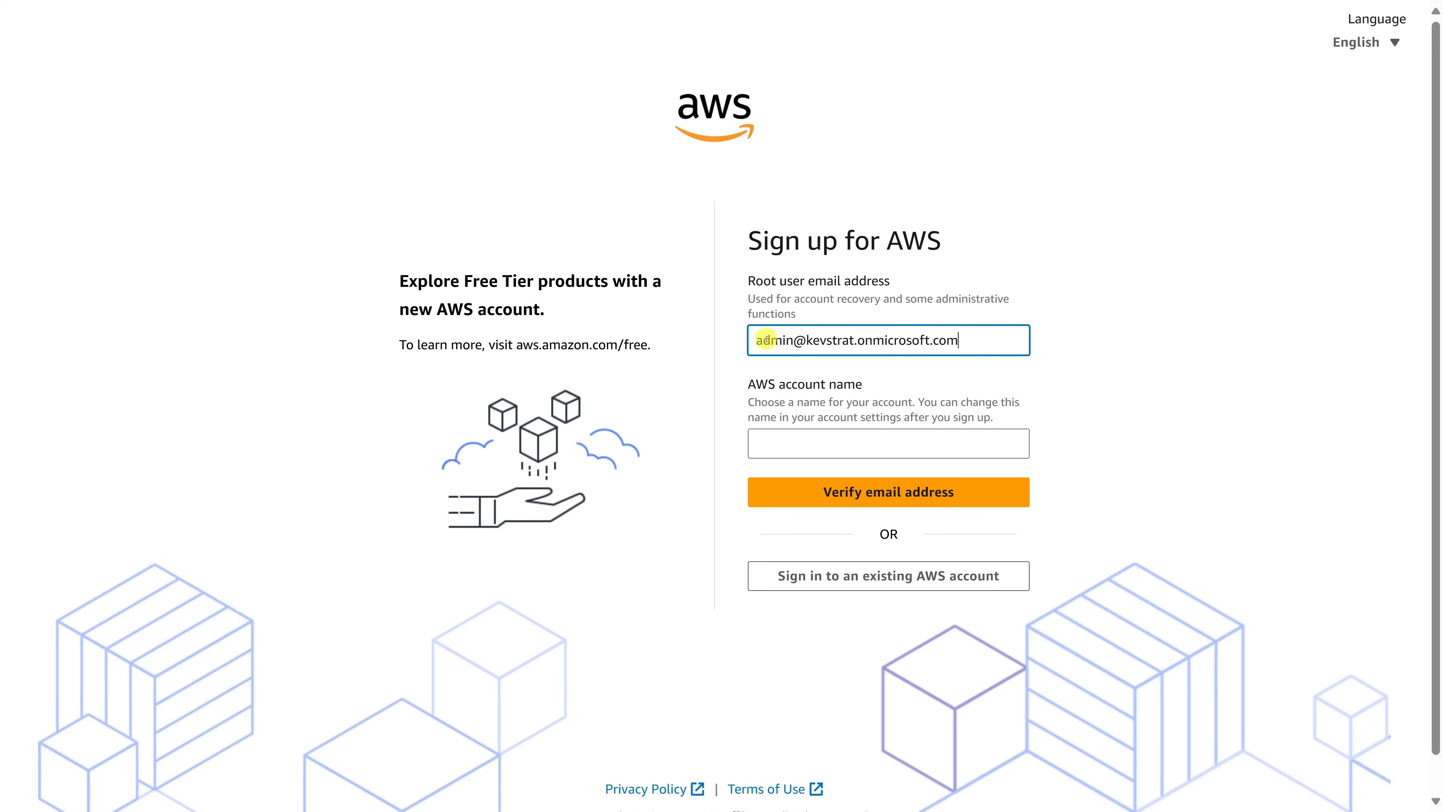
{"action": "left_click", "coordinate": [776, 446]}
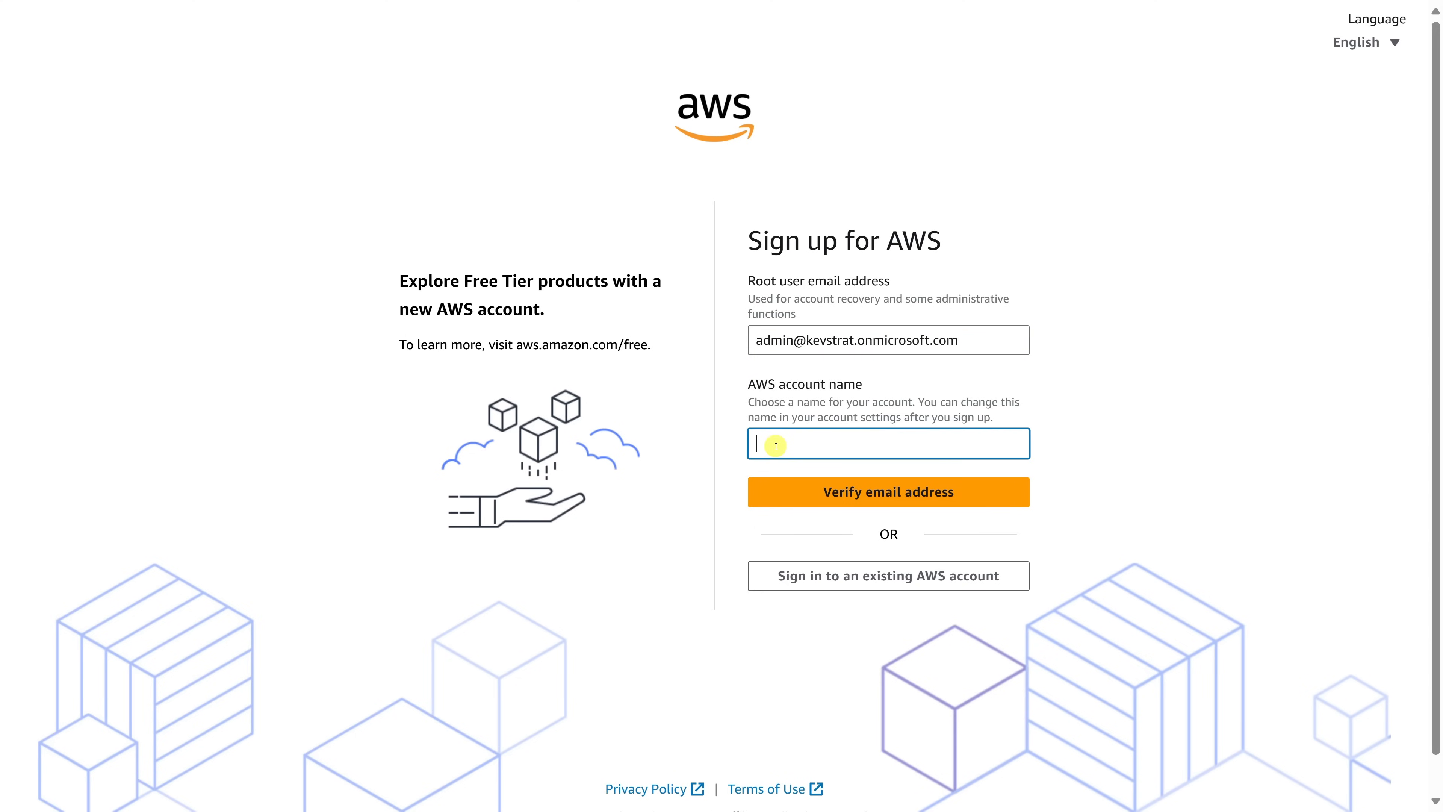
{"action": "type", "text": "mikesmacaroonmarket"}
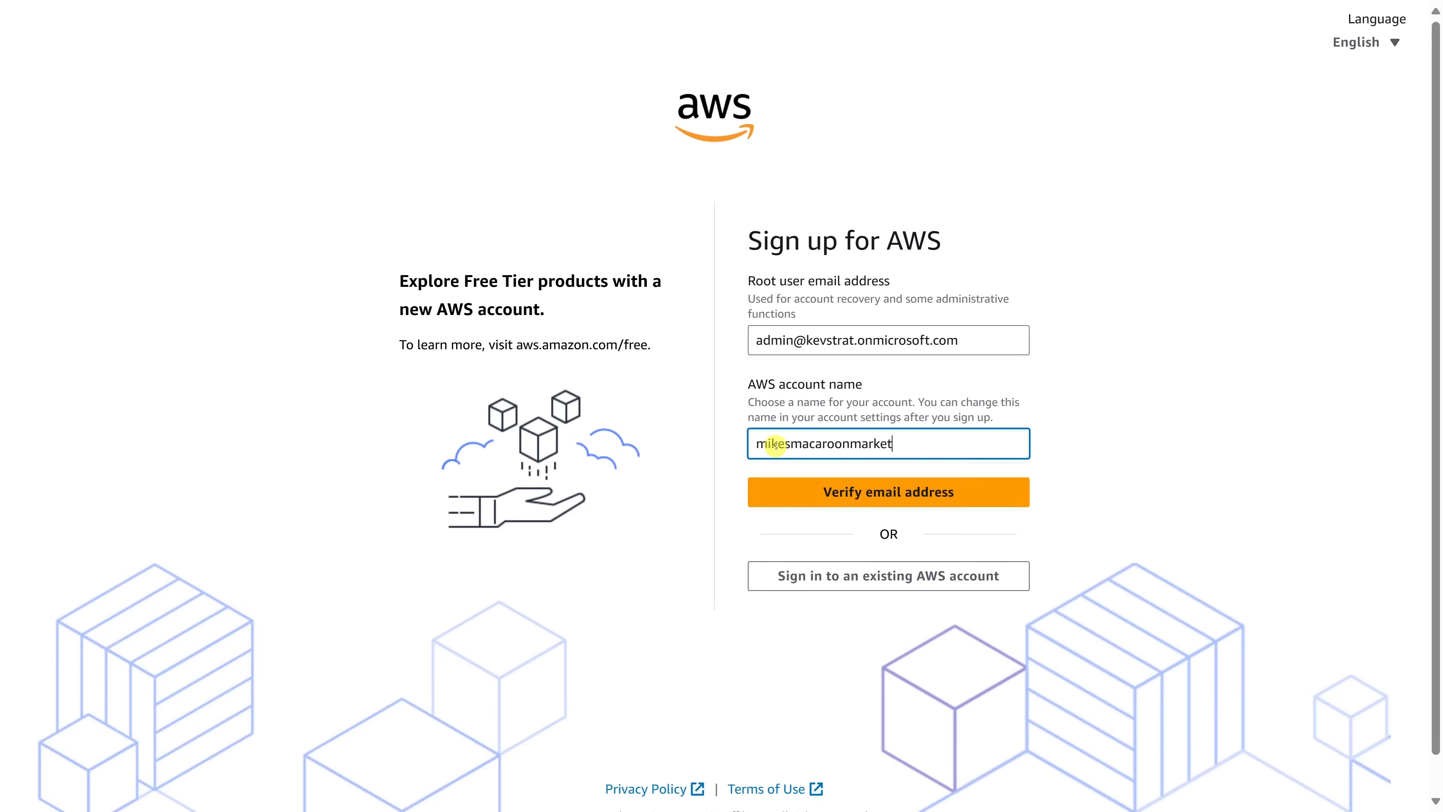
{"action": "left_click", "coordinate": [789, 492]}
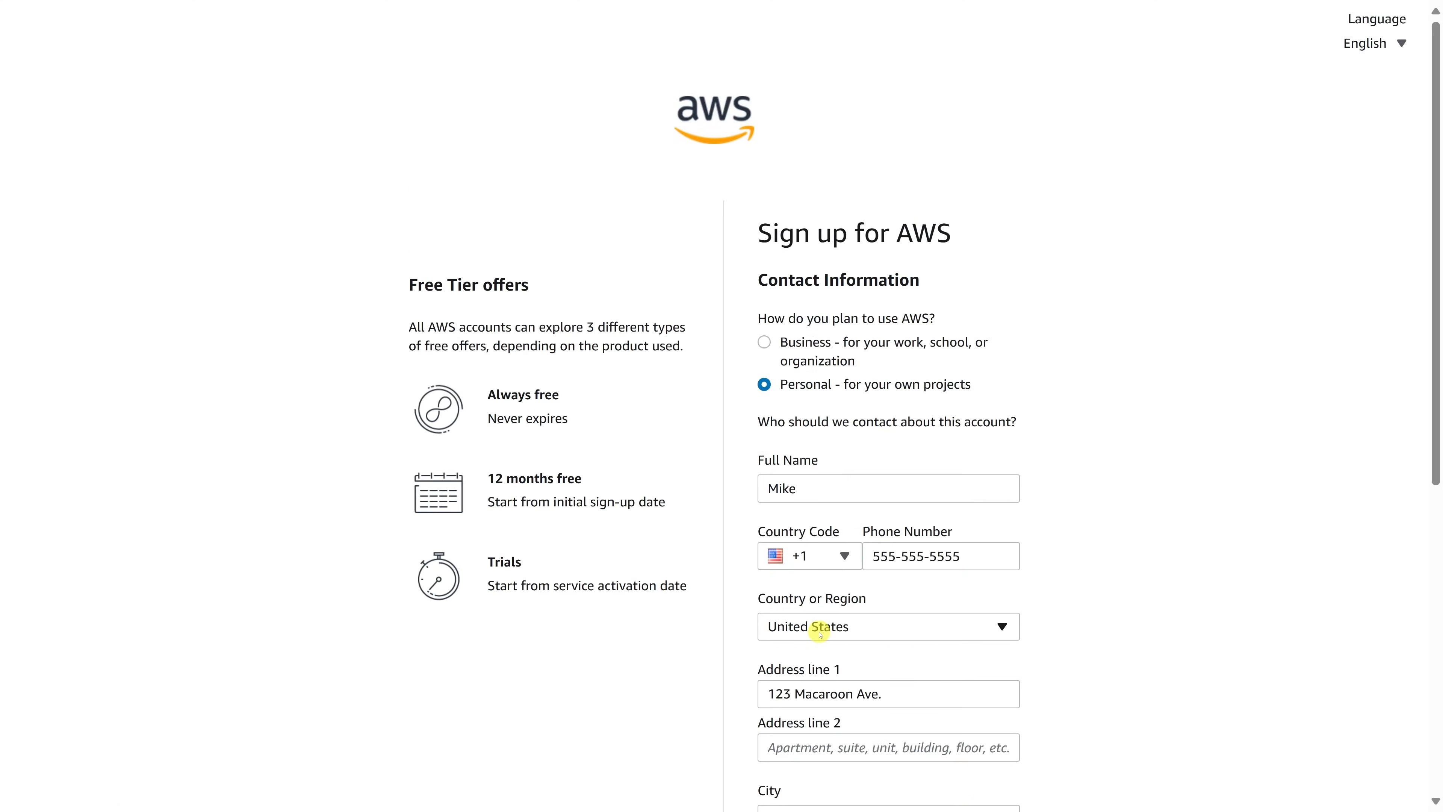
Accept the AWS customer agreement and submit the contact details.
{"action": "scroll", "coordinate": [820, 630], "scroll_direction": "down", "scroll_amount": 2}
{"action": "scroll", "coordinate": [820, 634], "scroll_direction": "down", "scroll_amount": 5}
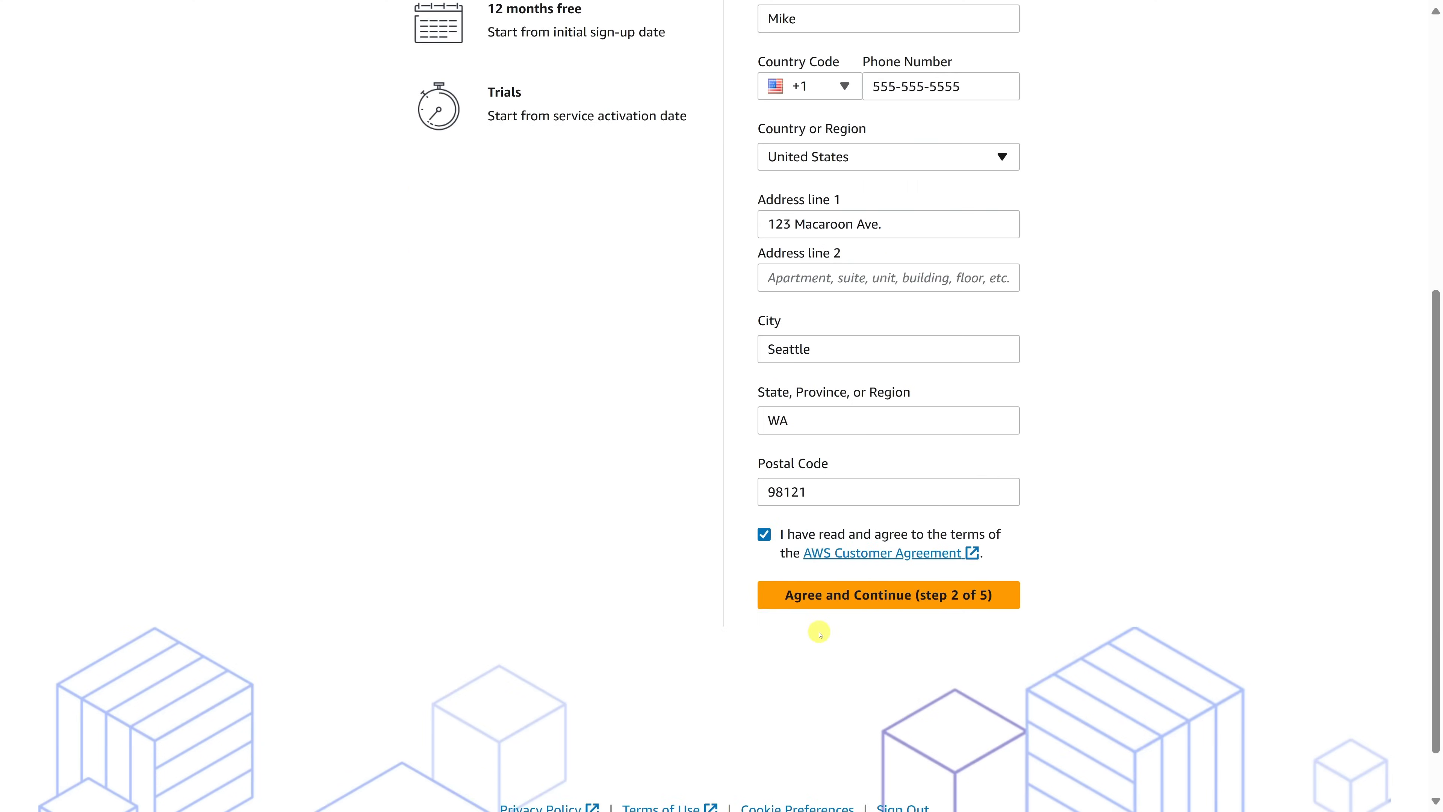
{"action": "left_click", "coordinate": [820, 594]}
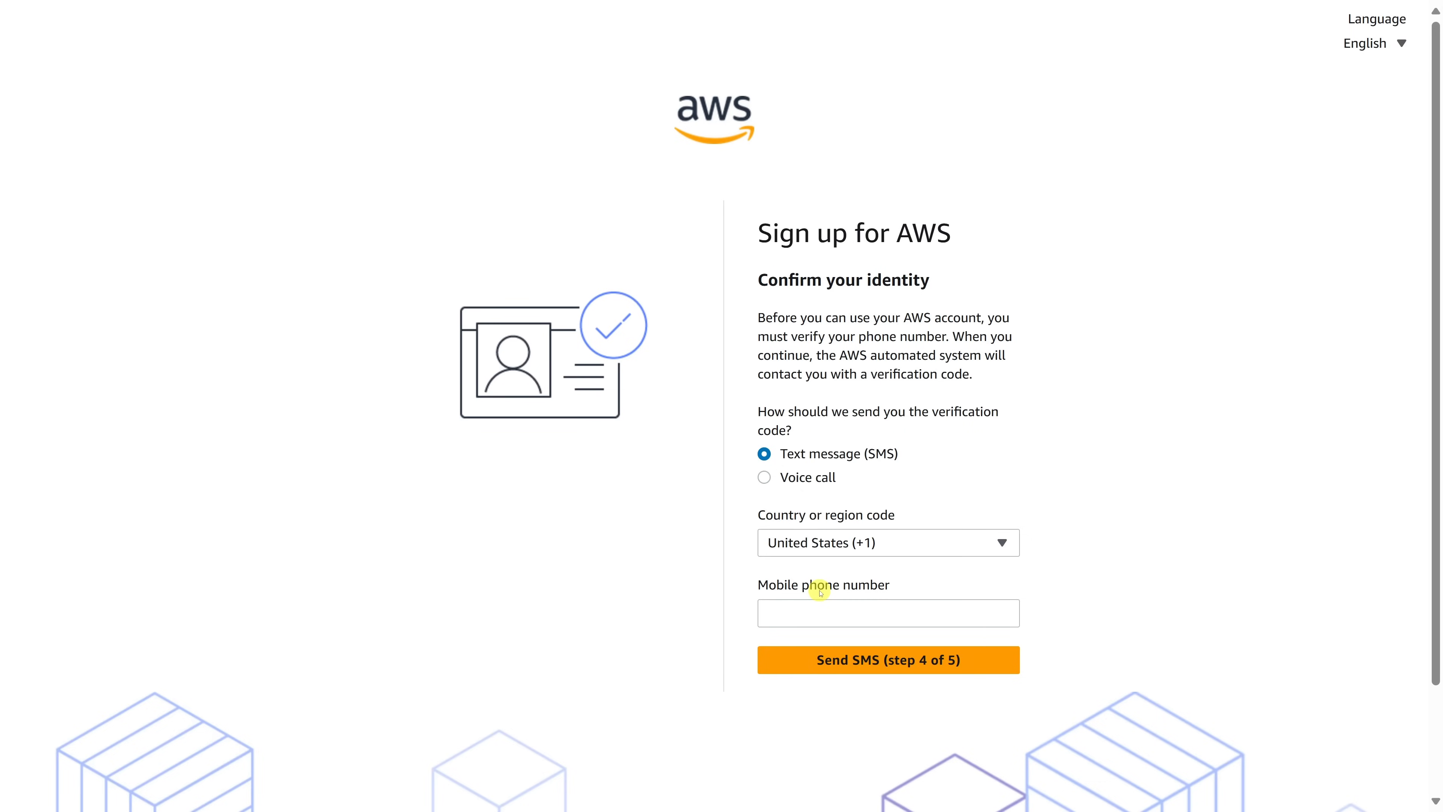
Enter the verification mobile number and complete sign-up with Basic support - Free.
{"action": "left_click", "coordinate": [822, 611]}
{"action": "type", "text": "555-555-5555"}
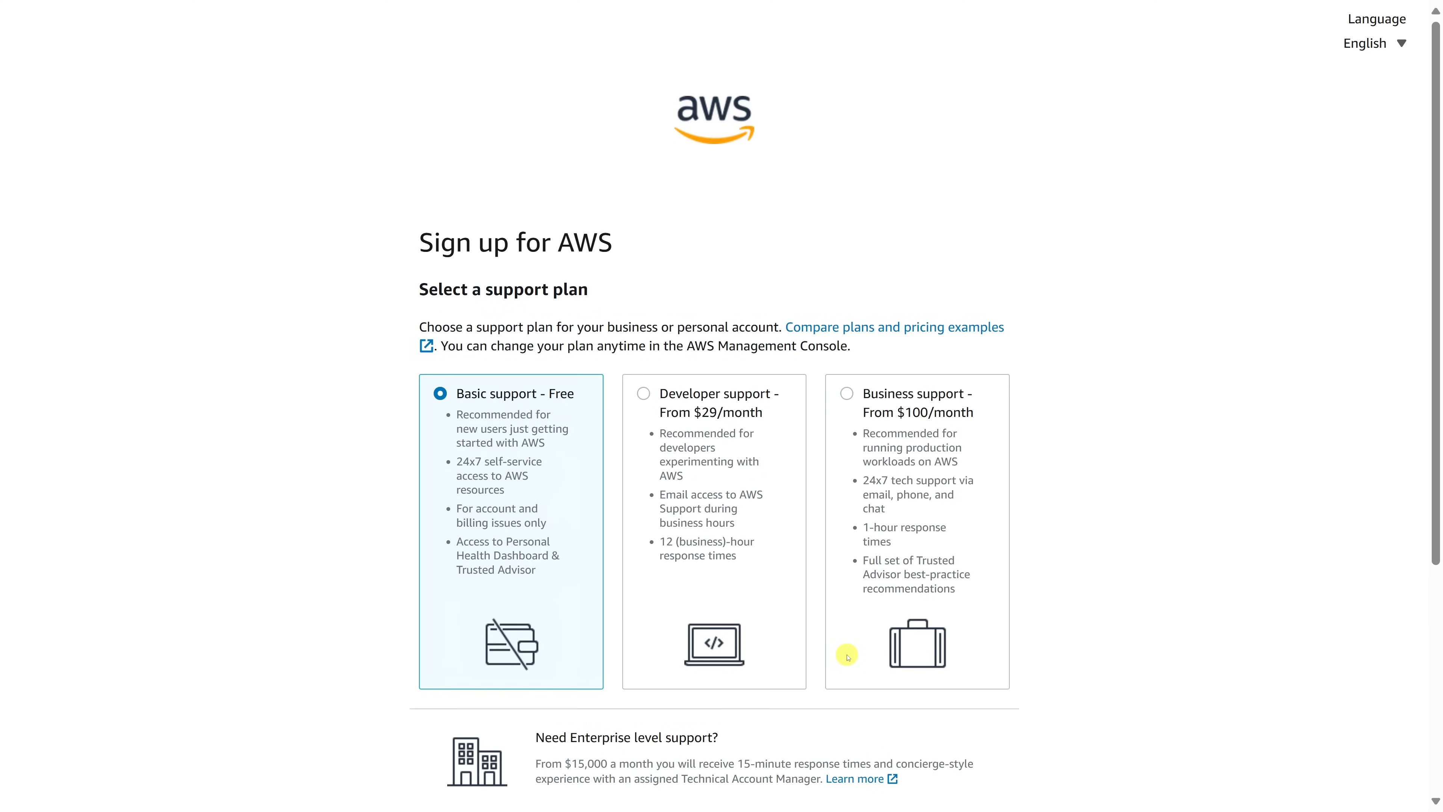
{"action": "scroll", "coordinate": [847, 655], "scroll_direction": "down", "scroll_amount": 5}
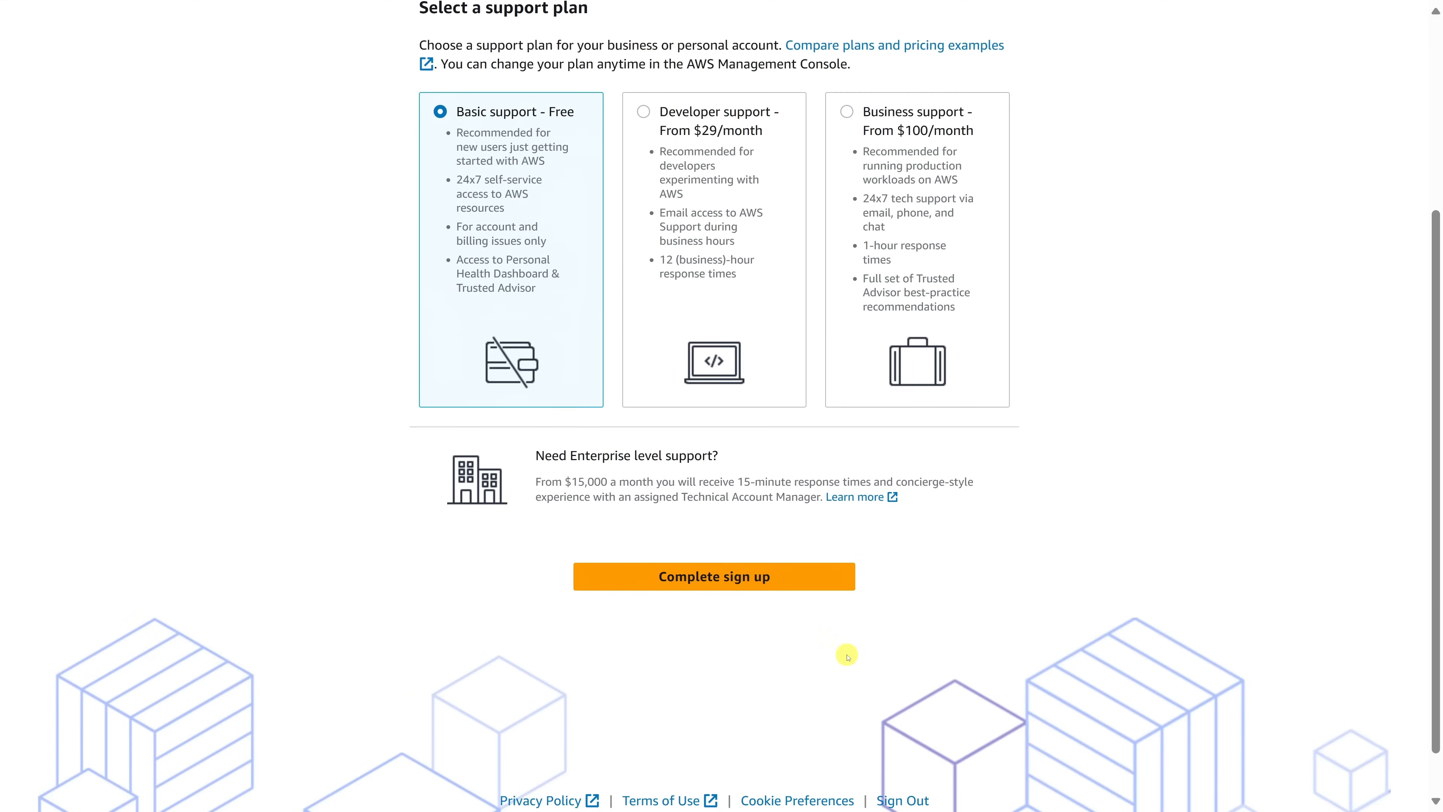
{"action": "left_click", "coordinate": [655, 576]}
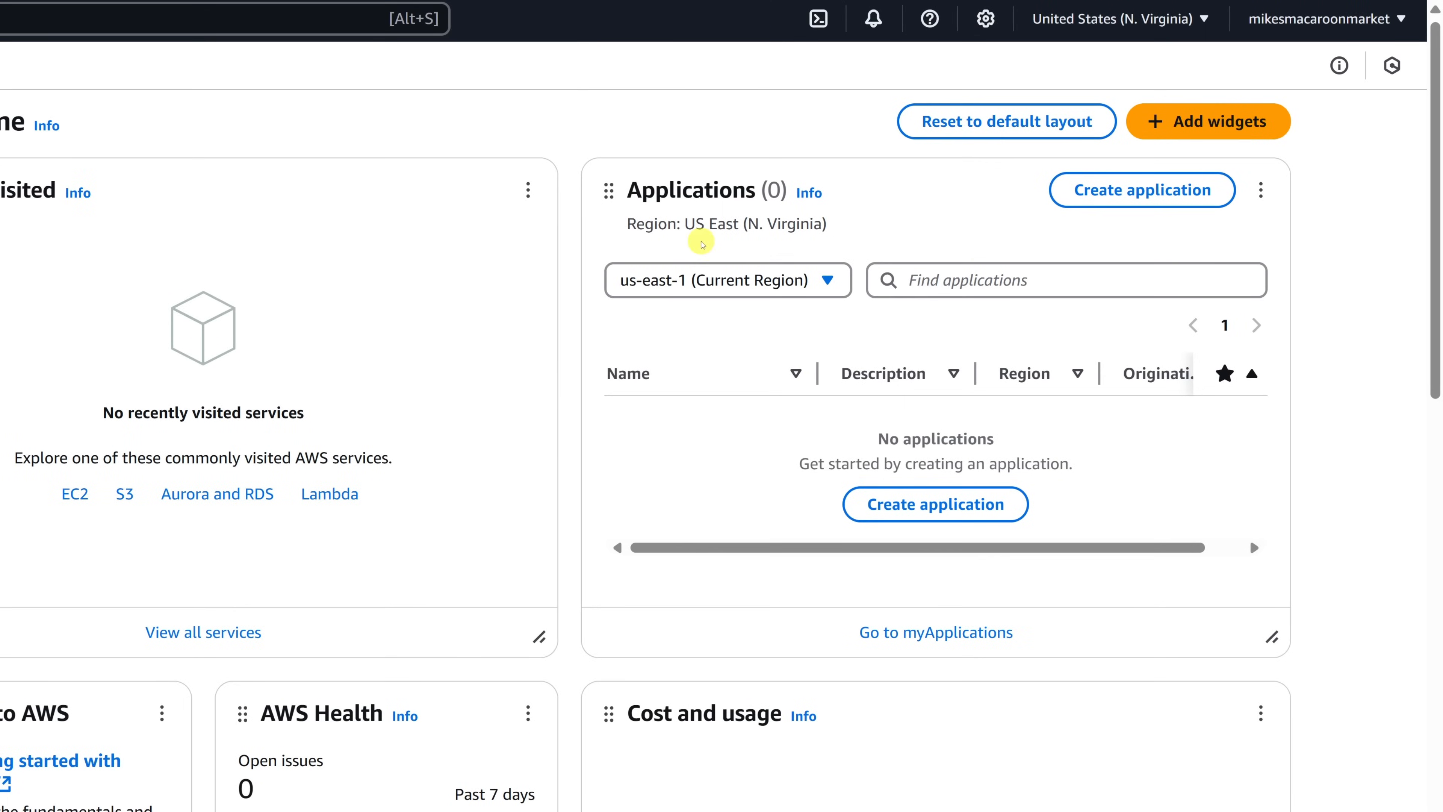
{"action": "left_click", "coordinate": [1085, 16]}
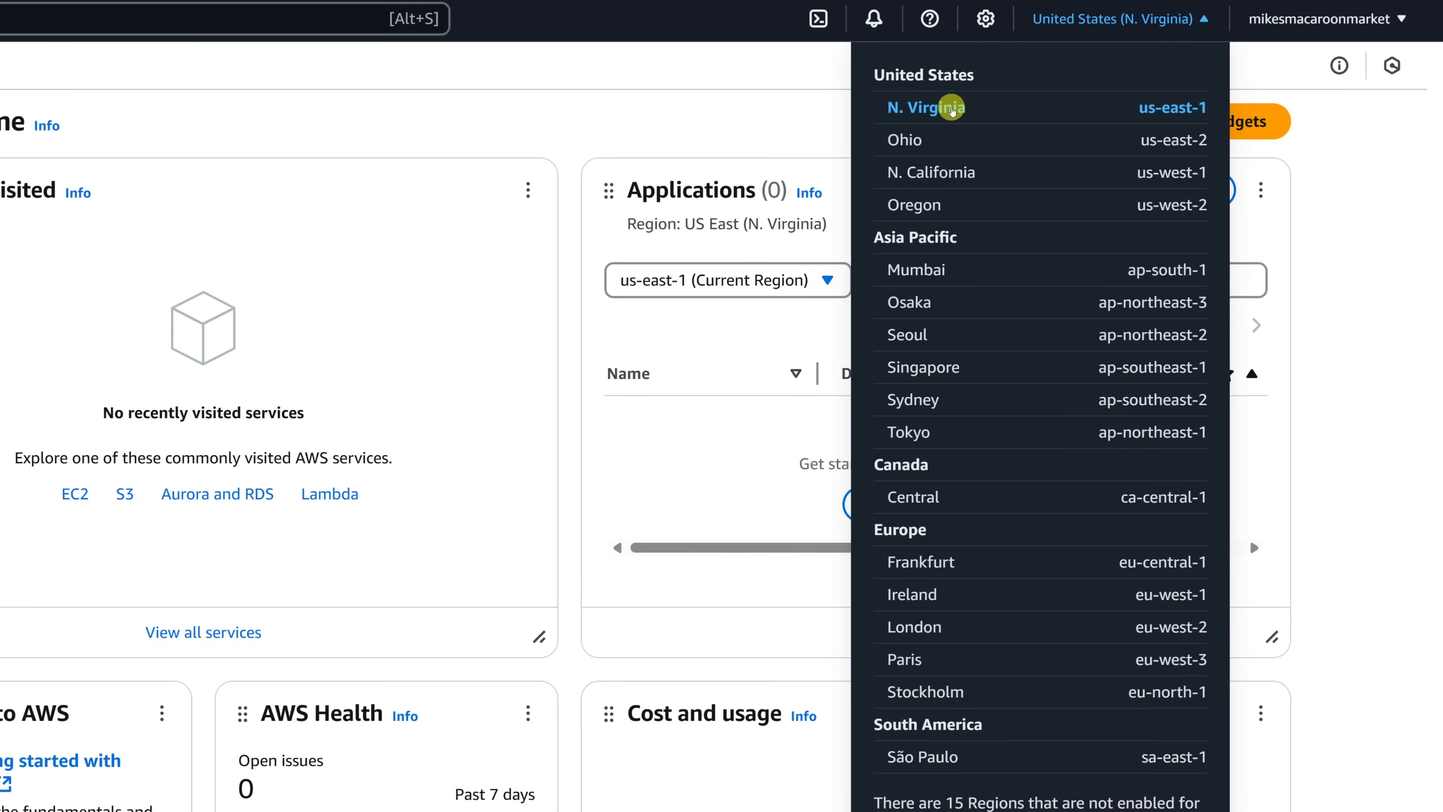
{"action": "left_click", "coordinate": [952, 109]}
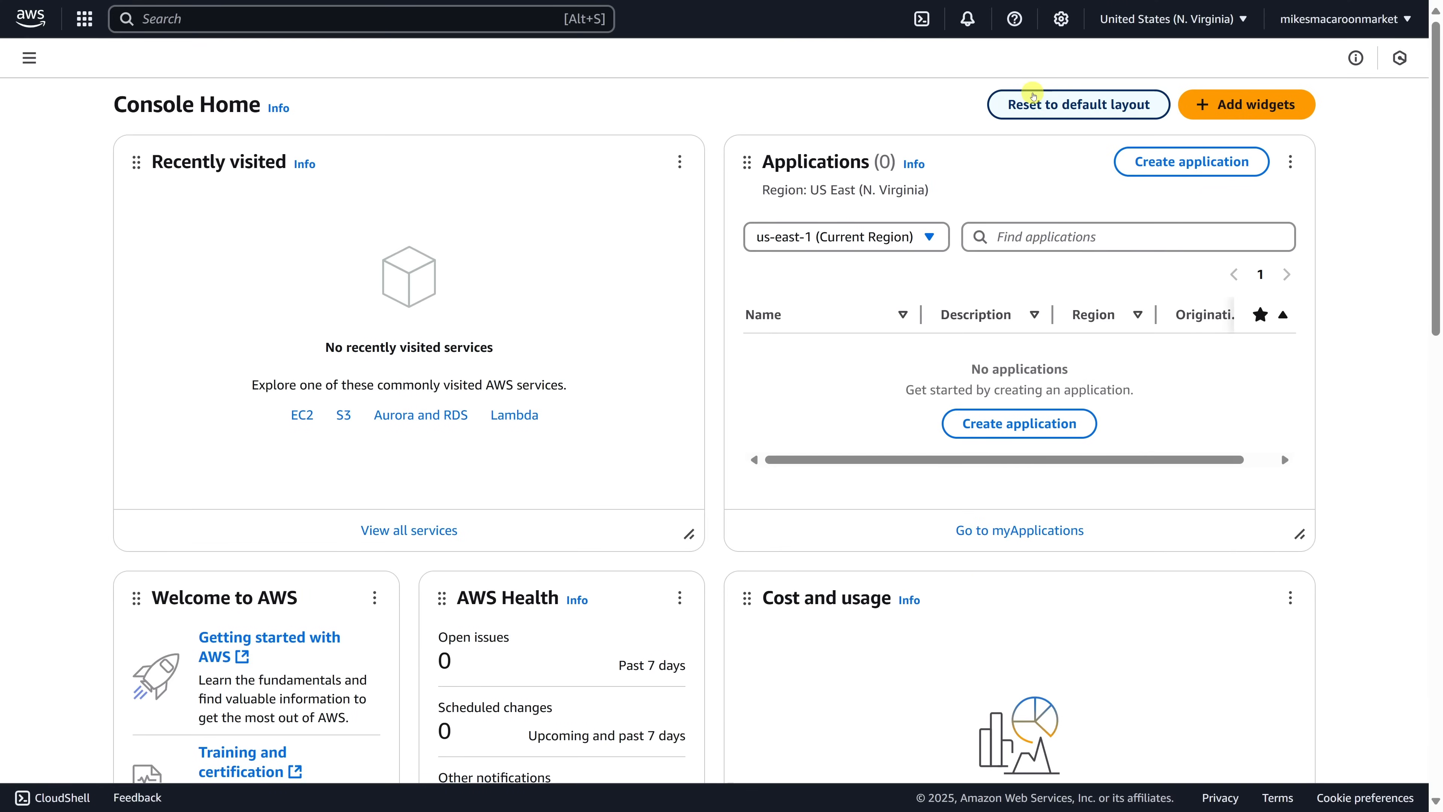
{"action": "scroll", "coordinate": [1035, 101], "scroll_direction": "down", "scroll_amount": 8}
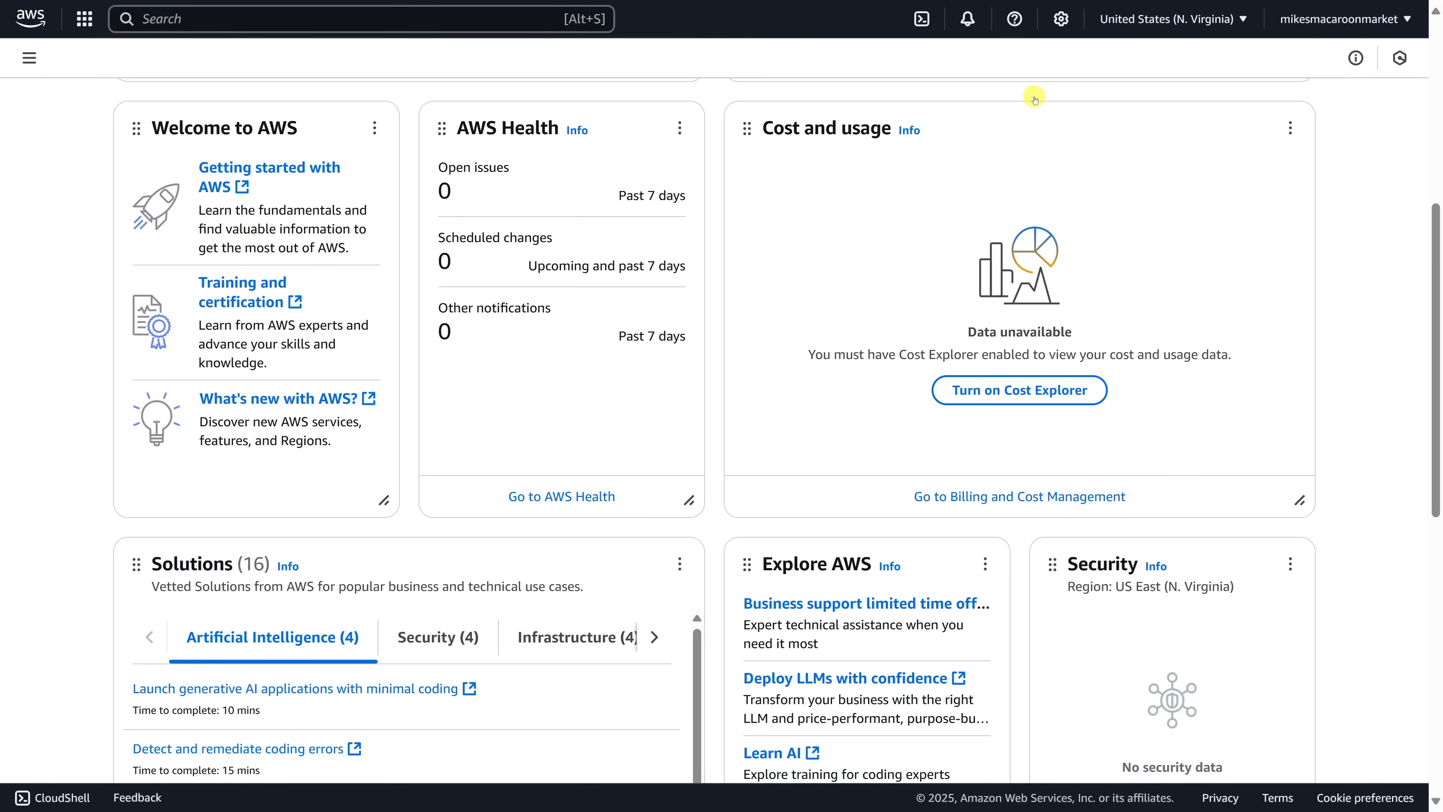
{"action": "scroll", "coordinate": [1035, 99], "scroll_direction": "down", "scroll_amount": 6}
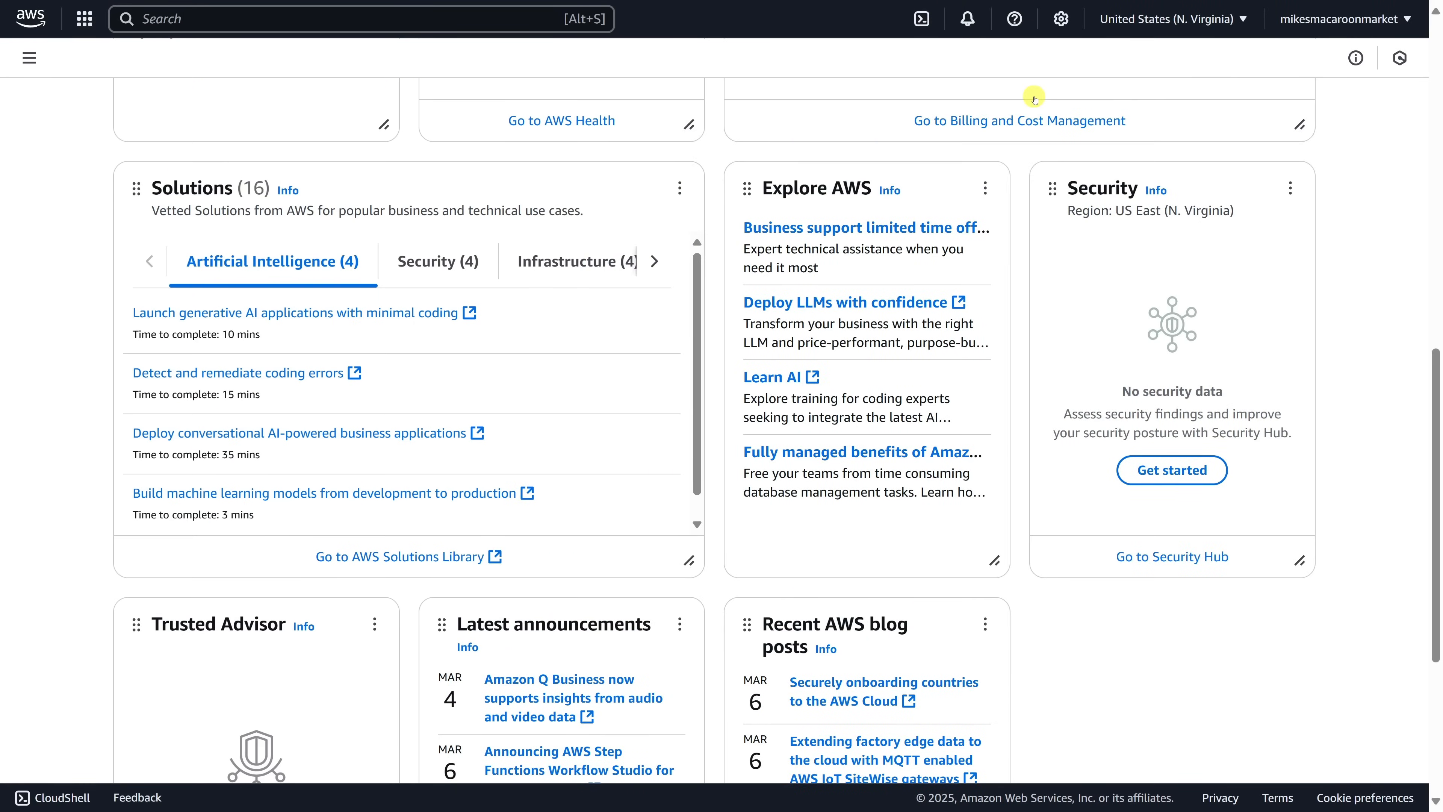
{"action": "scroll", "coordinate": [1034, 98], "scroll_direction": "down", "scroll_amount": 2}
{"action": "scroll", "coordinate": [1034, 98], "scroll_direction": "up", "scroll_amount": 10}
{"action": "scroll", "coordinate": [1035, 97], "scroll_direction": "up", "scroll_amount": 5}
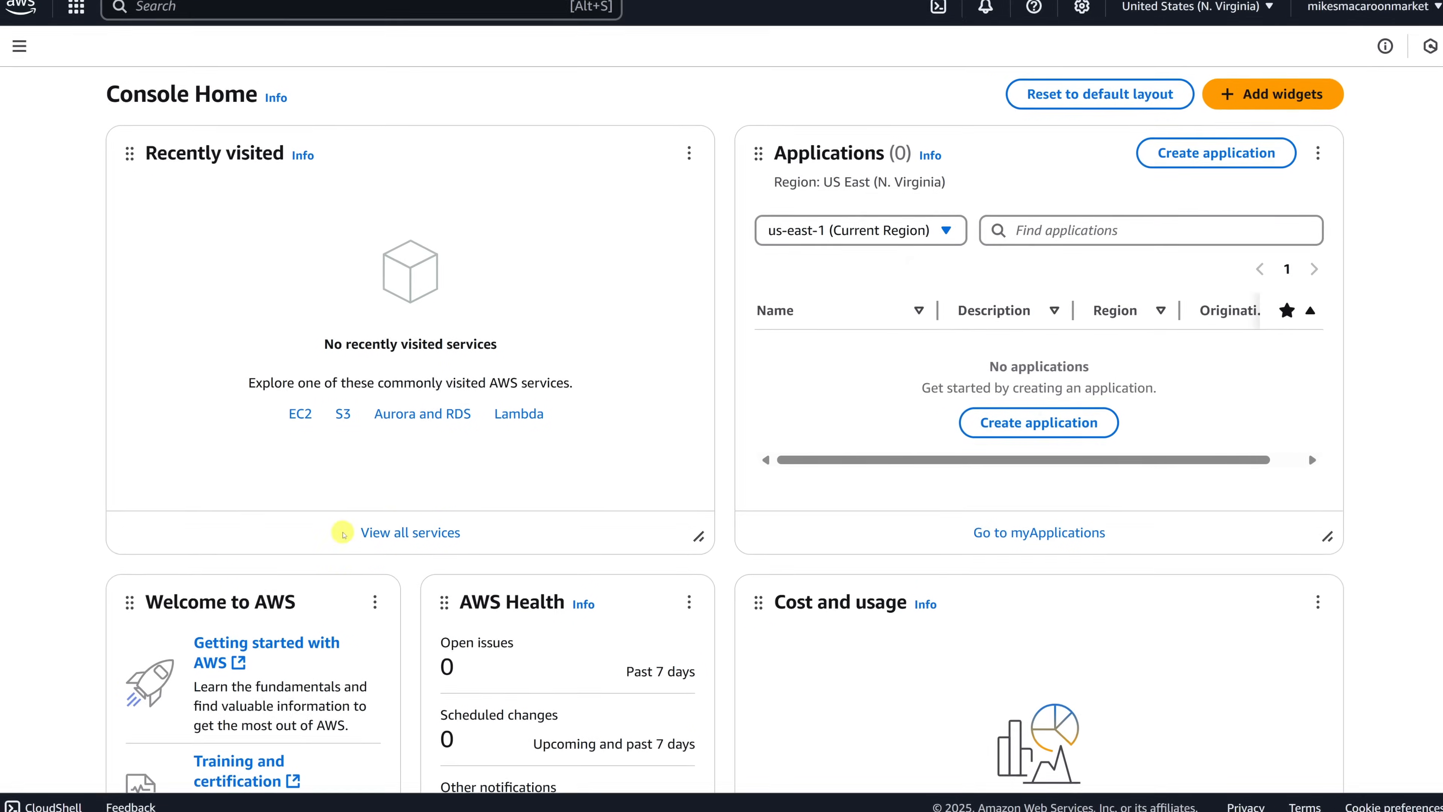
Go to EC2, start a new instance launch and name it MikesMacaroonMarketWebsite.
{"action": "left_click", "coordinate": [391, 547]}
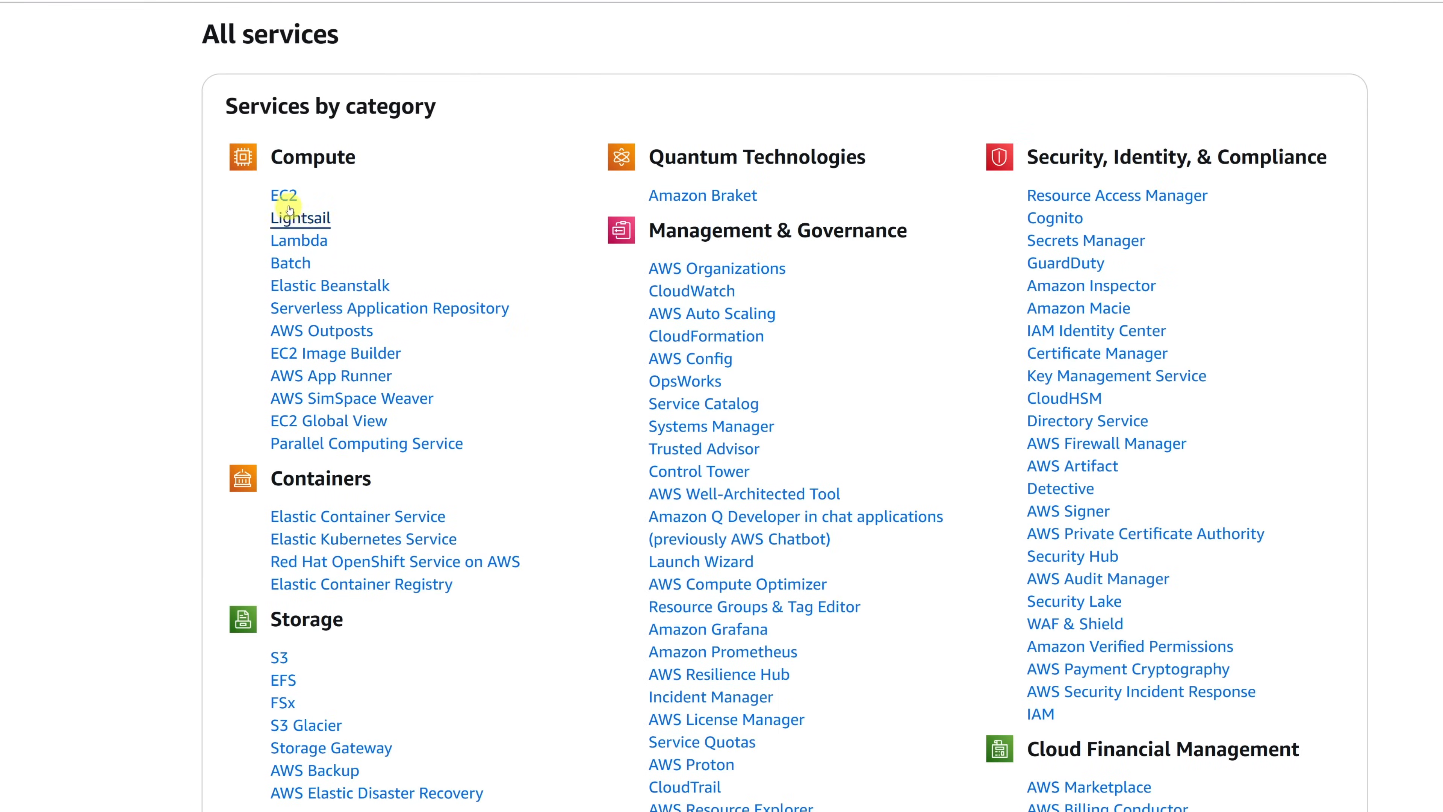
{"action": "left_click", "coordinate": [284, 196]}
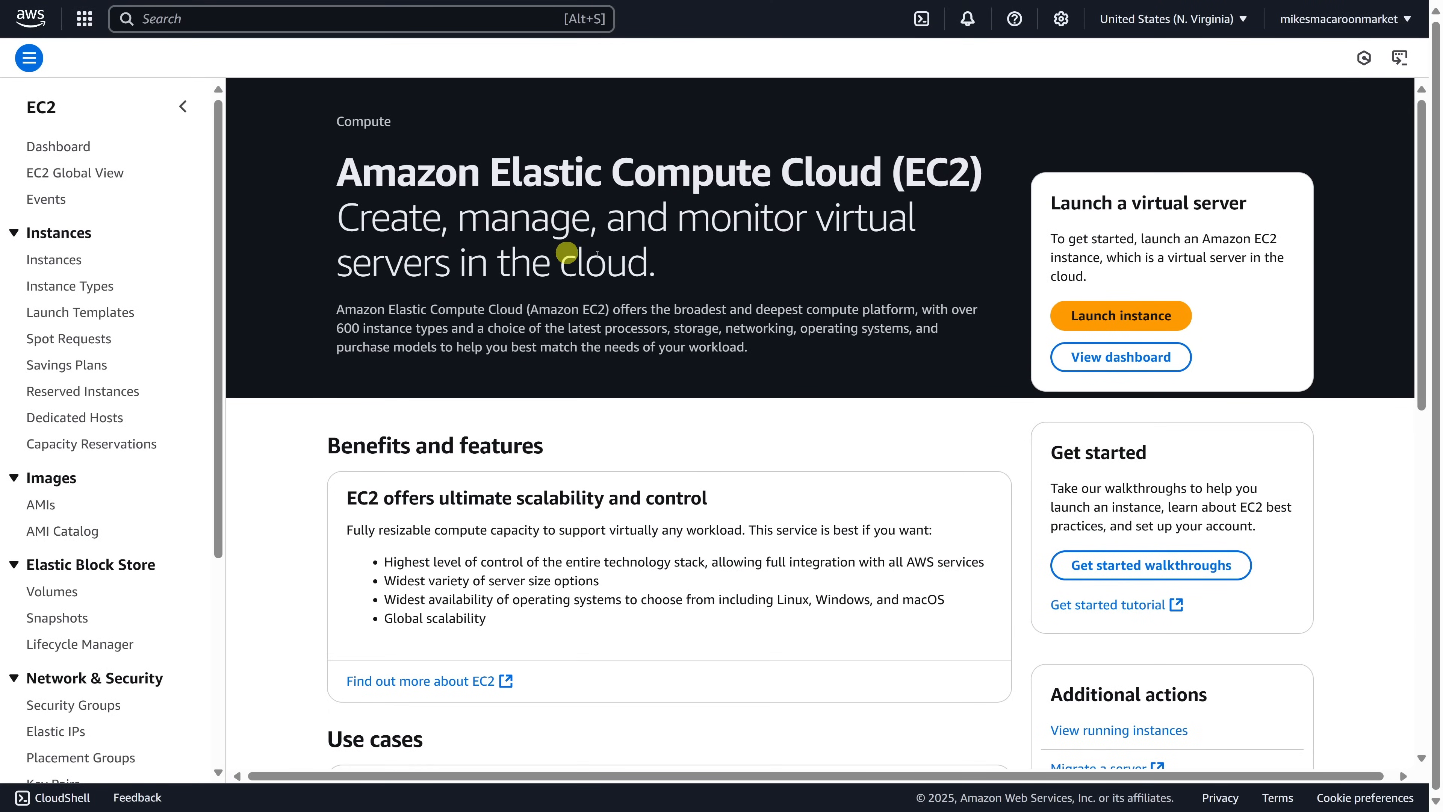
{"action": "left_click", "coordinate": [1131, 318]}
{"action": "left_click", "coordinate": [484, 313]}
{"action": "type", "text": "MikesMacaroonMarketWebsite"}
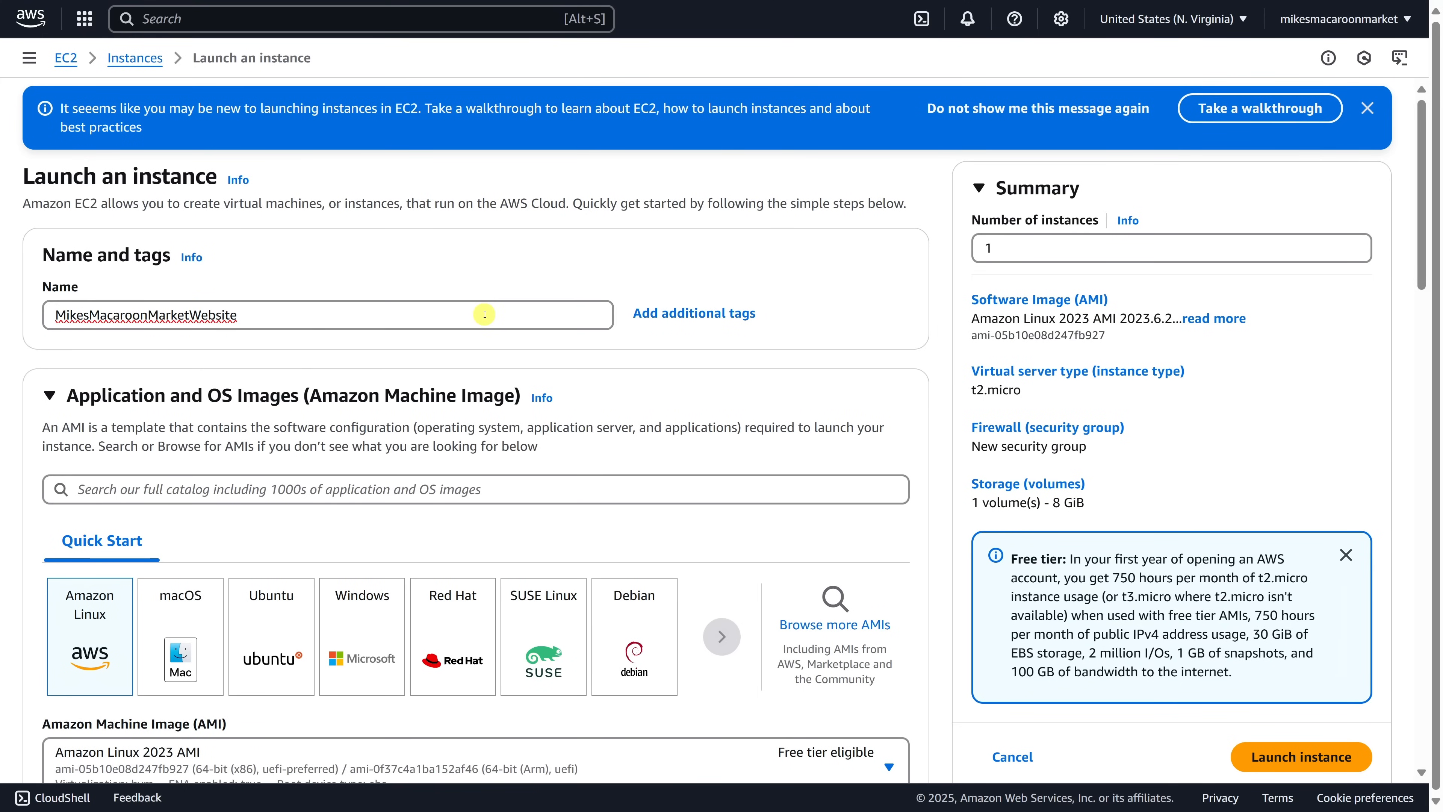
{"action": "scroll", "coordinate": [484, 313], "scroll_direction": "down", "scroll_amount": 5}
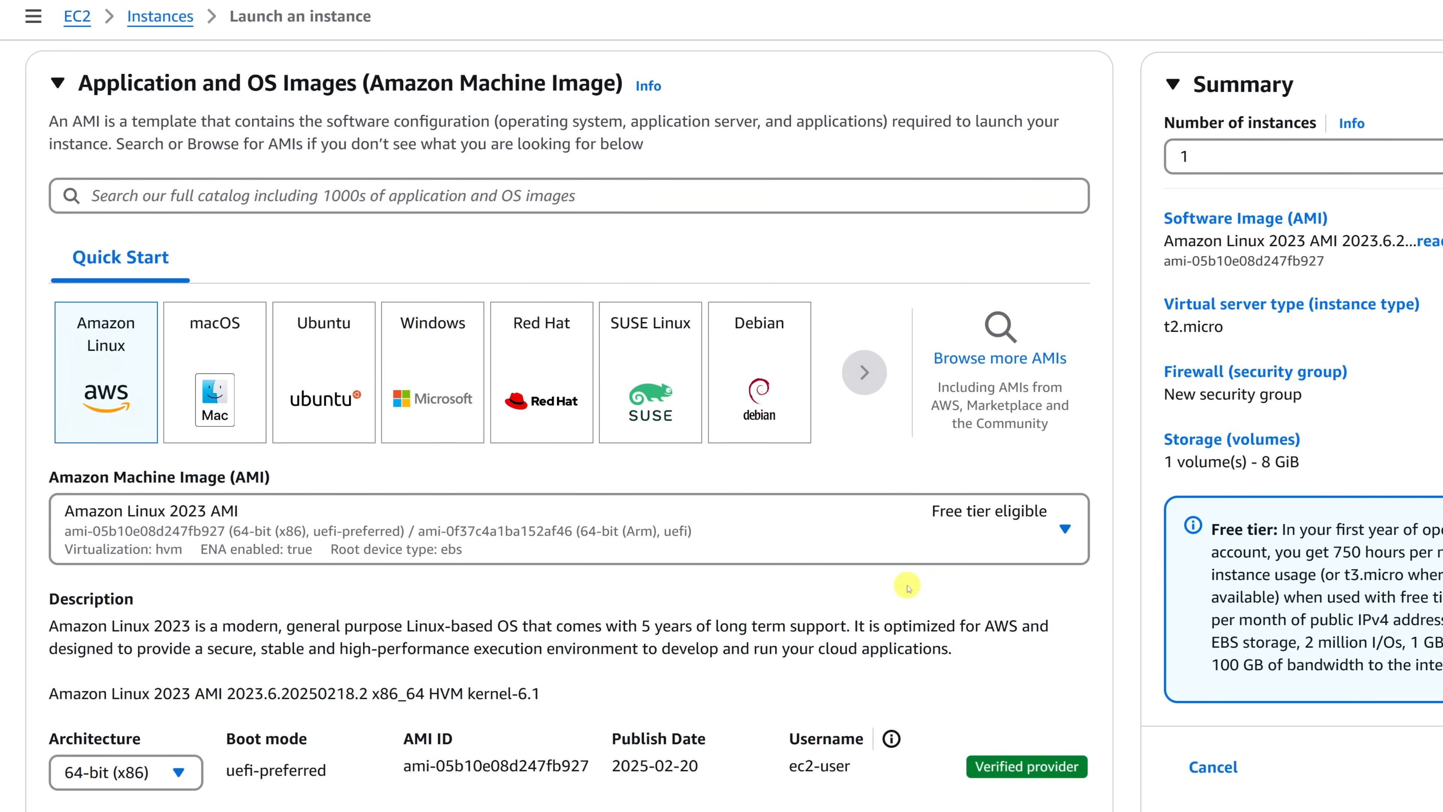
Choose Proceed without a key pair, keeping t2.micro, default network settings and 8 GiB gp3 storage.
{"action": "scroll", "coordinate": [907, 587], "scroll_direction": "down", "scroll_amount": 10}
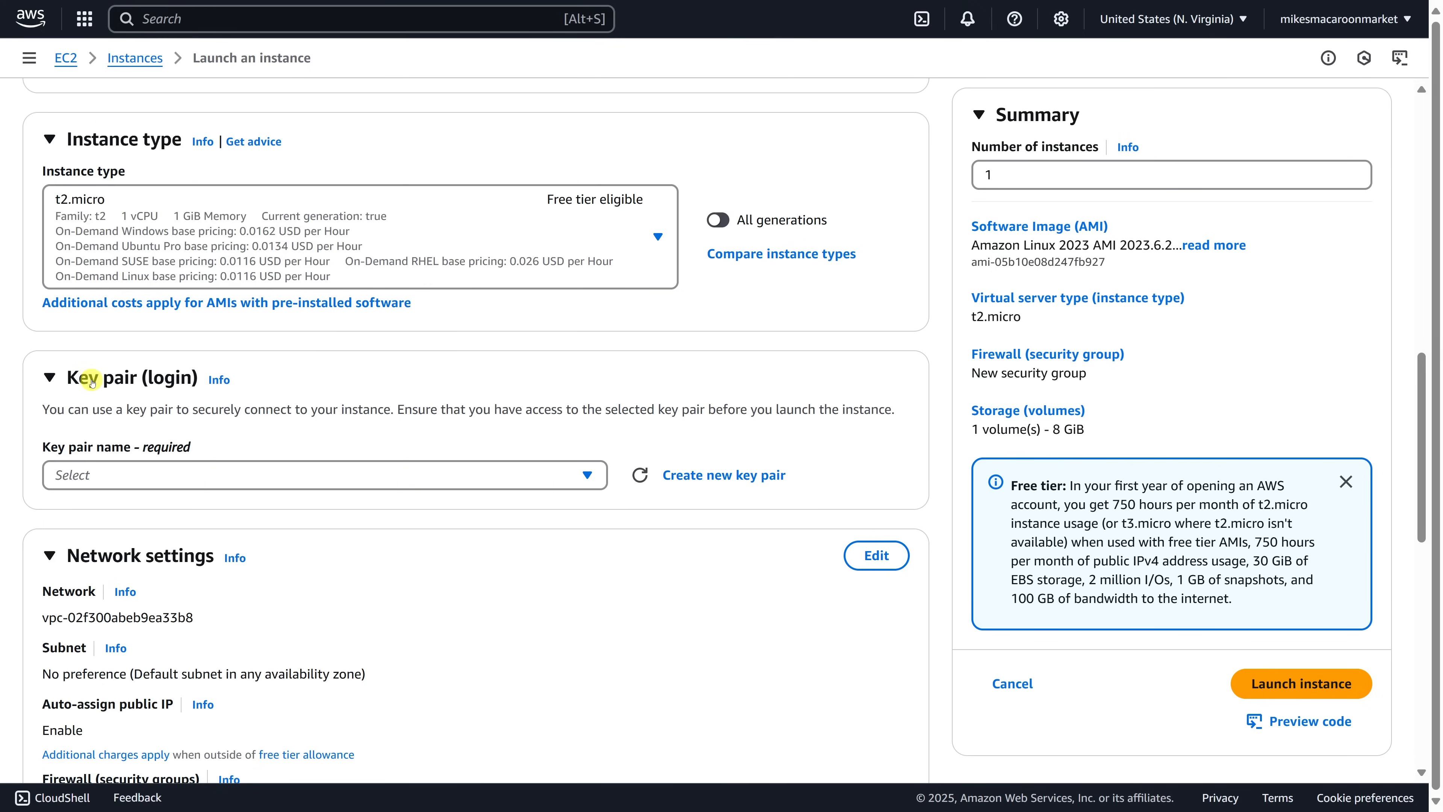
{"action": "left_click", "coordinate": [588, 474]}
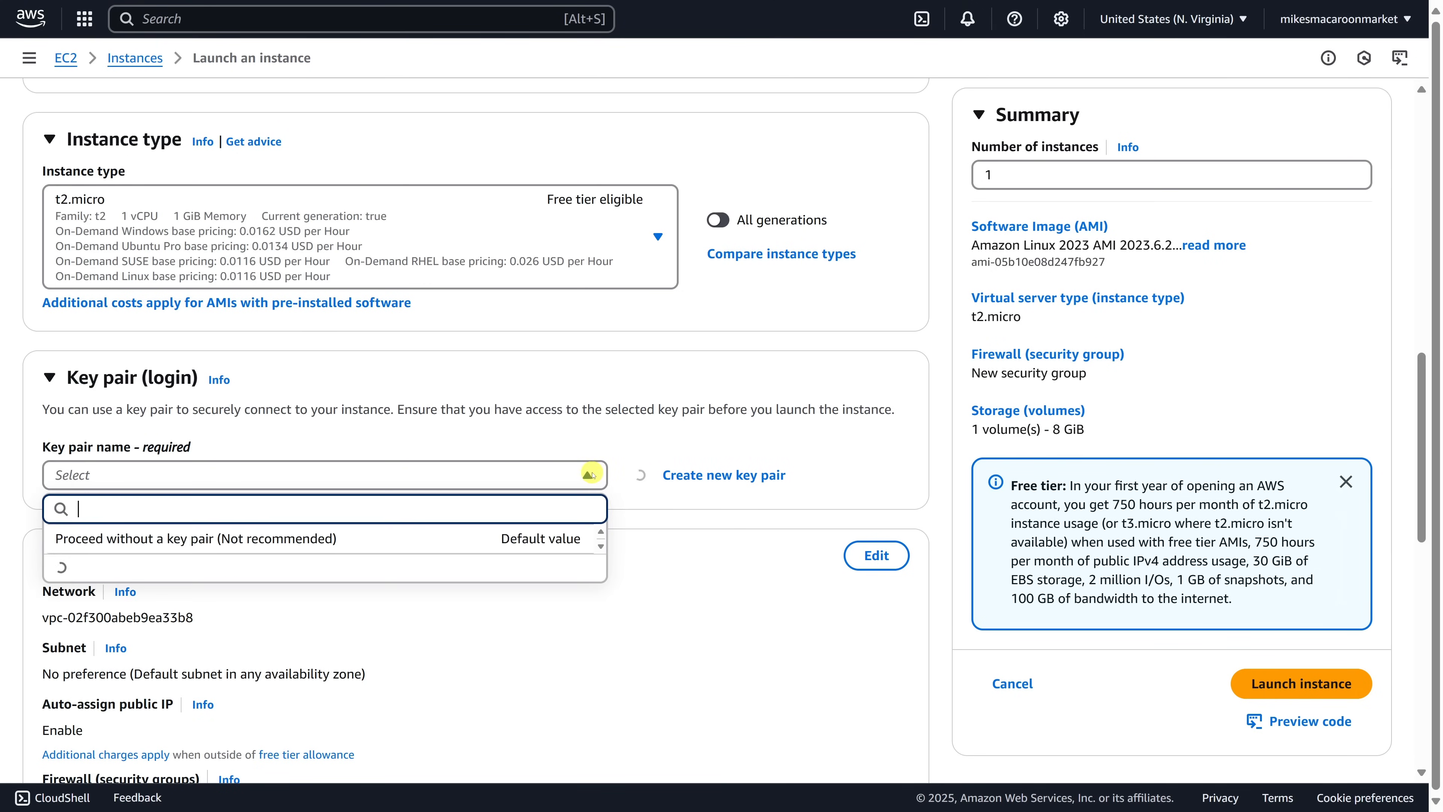
{"action": "left_click", "coordinate": [365, 544]}
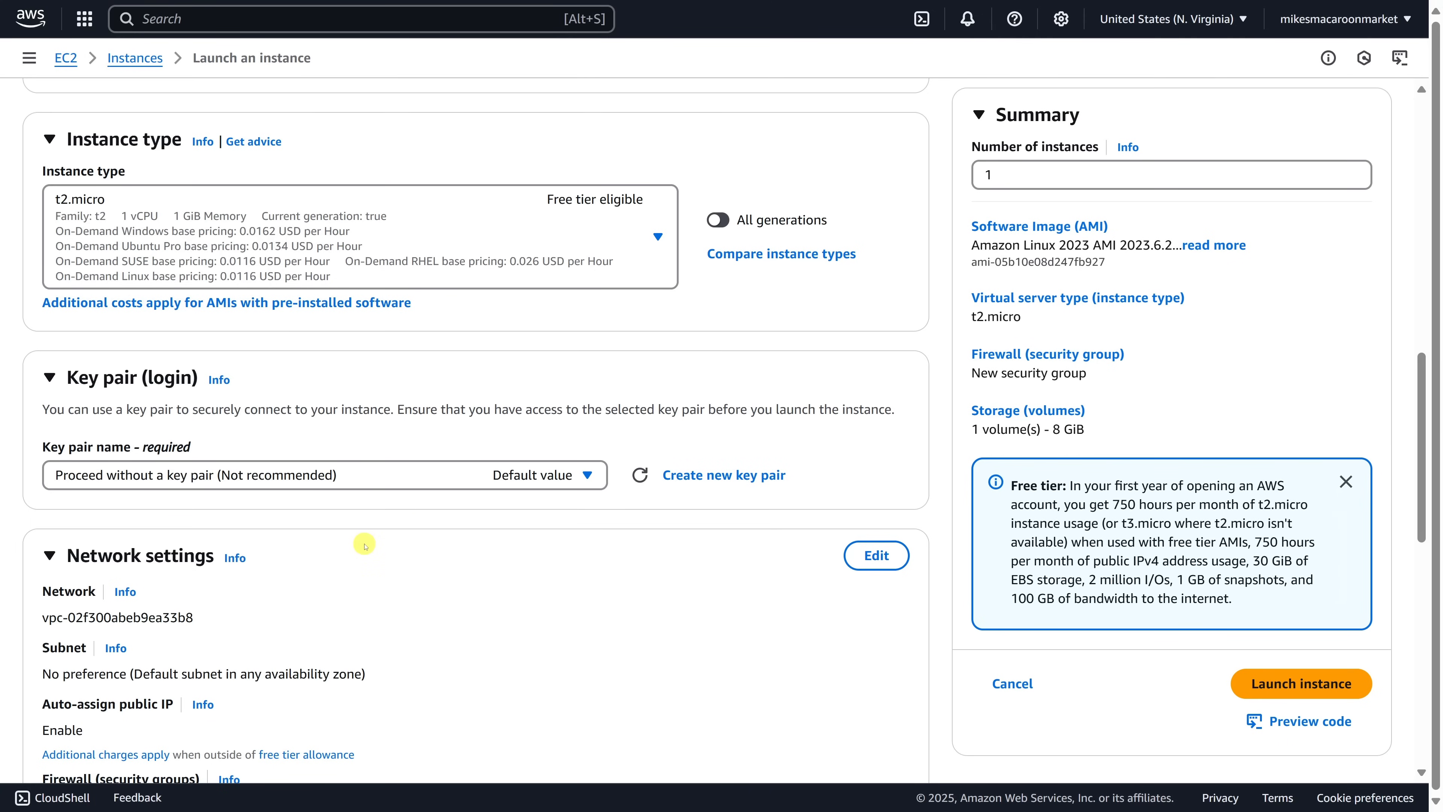
{"action": "scroll", "coordinate": [365, 544], "scroll_direction": "down", "scroll_amount": 3}
{"action": "scroll", "coordinate": [365, 545], "scroll_direction": "down", "scroll_amount": 5}
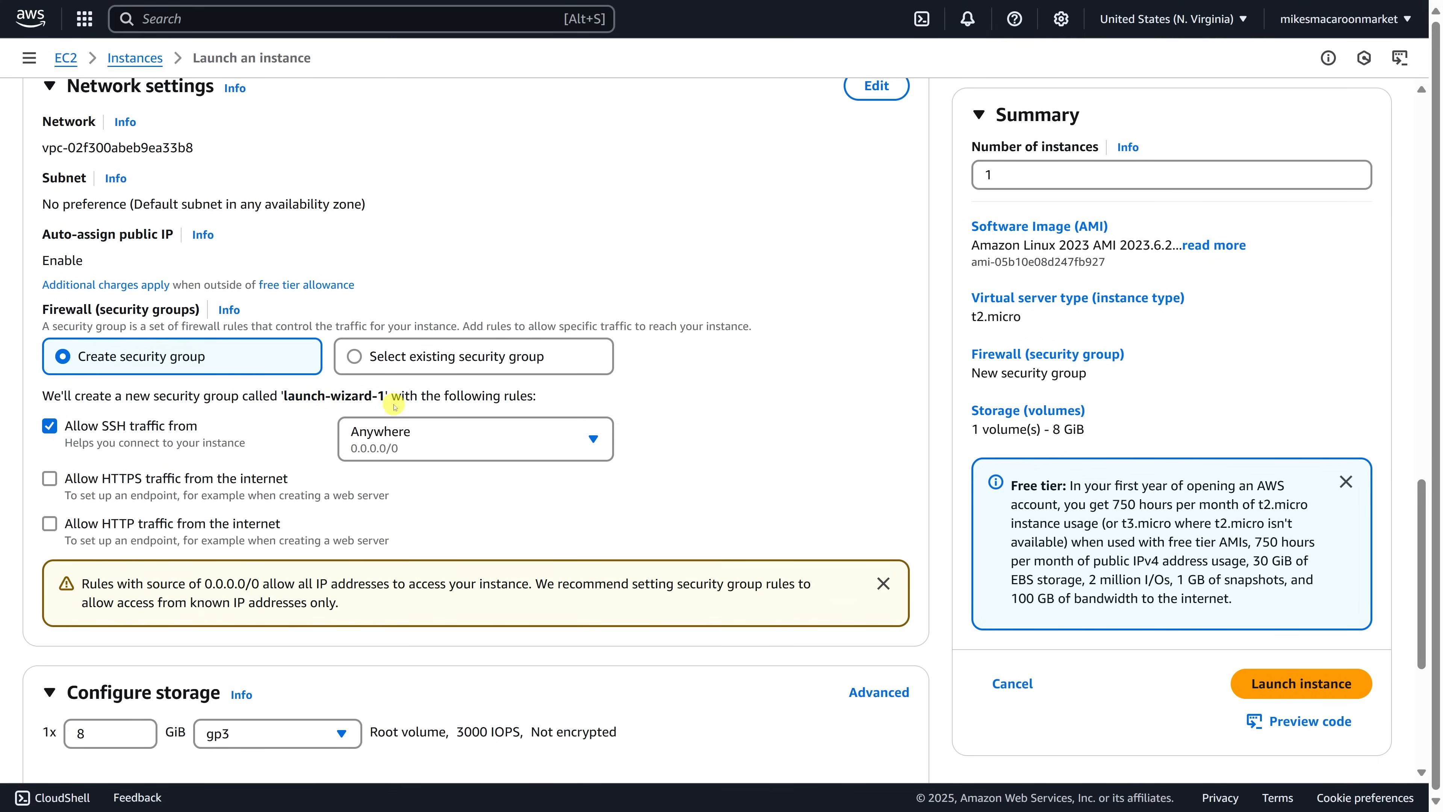
{"action": "scroll", "coordinate": [316, 411], "scroll_direction": "down", "scroll_amount": 5}
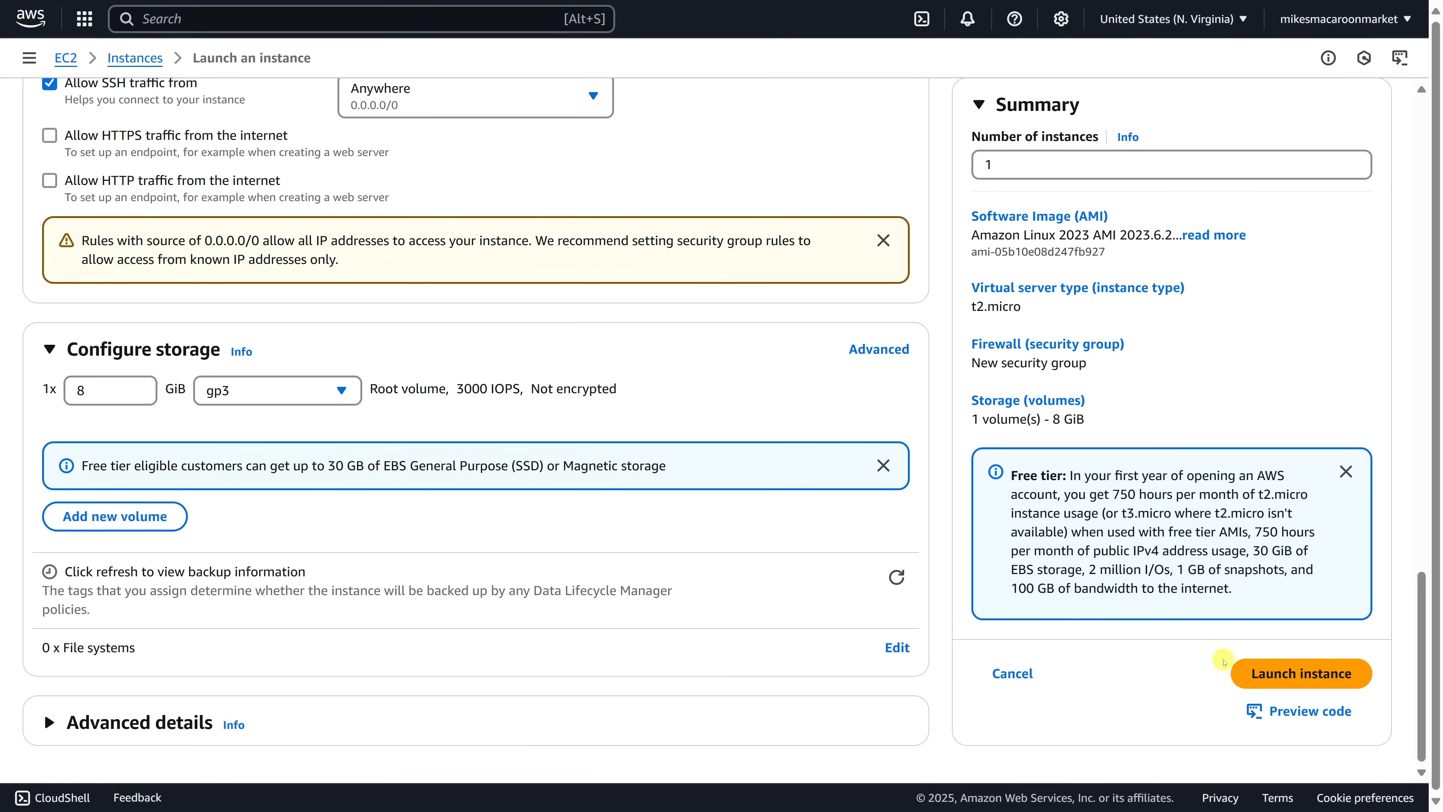
Launch the instance and view its details summary showing it Running on Amazon Linux 2023.
{"action": "left_click", "coordinate": [1309, 675]}
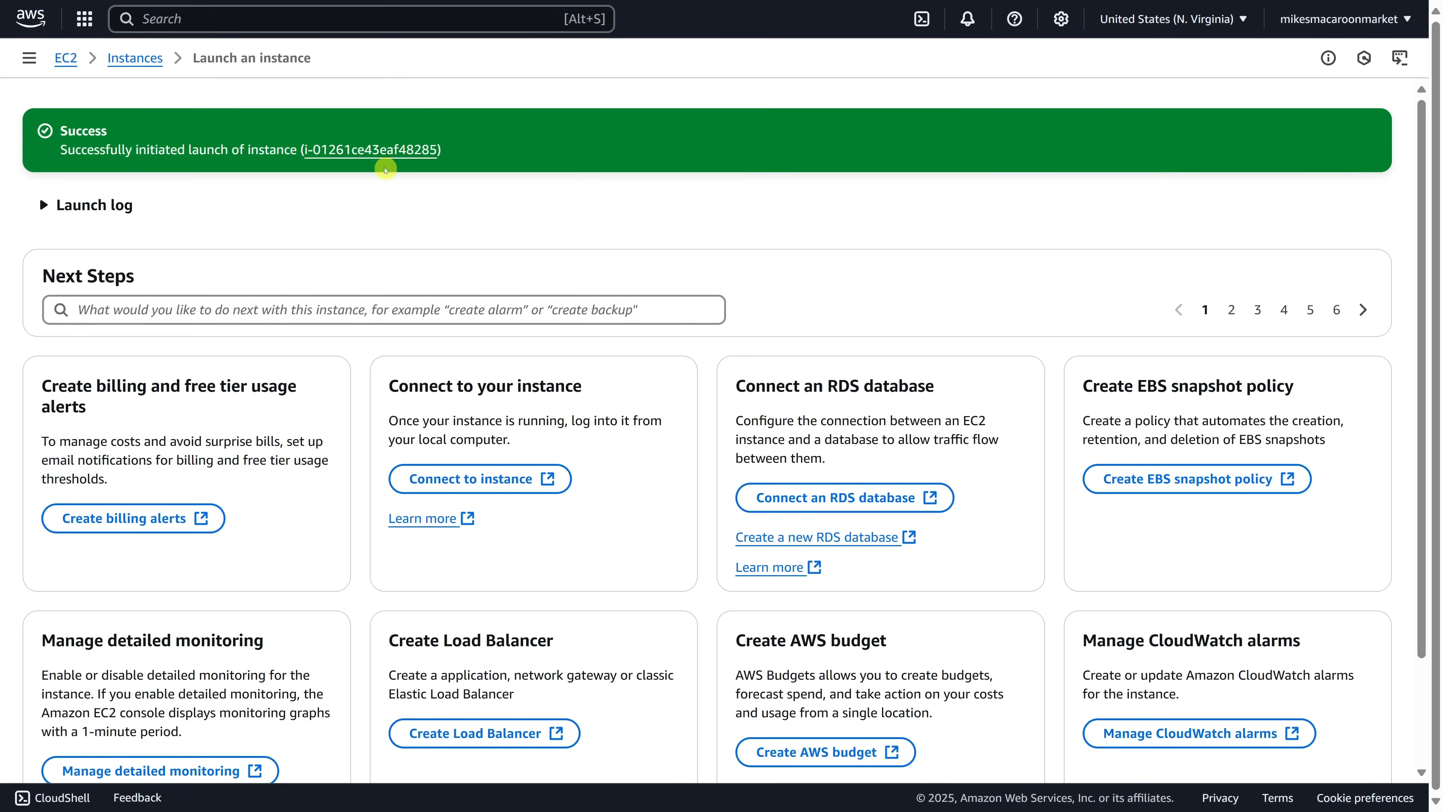
{"action": "left_click", "coordinate": [364, 151]}
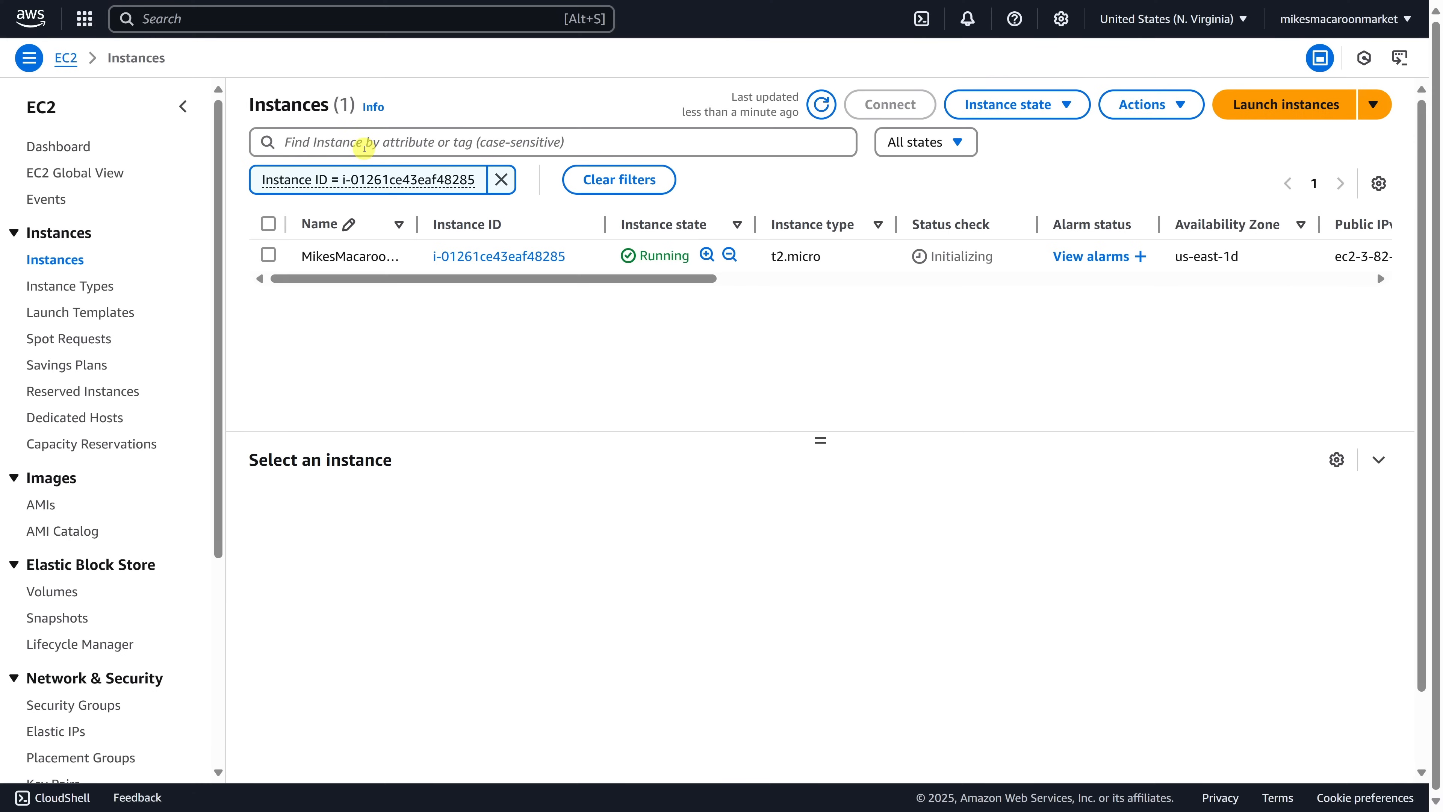
{"action": "left_click", "coordinate": [458, 256]}
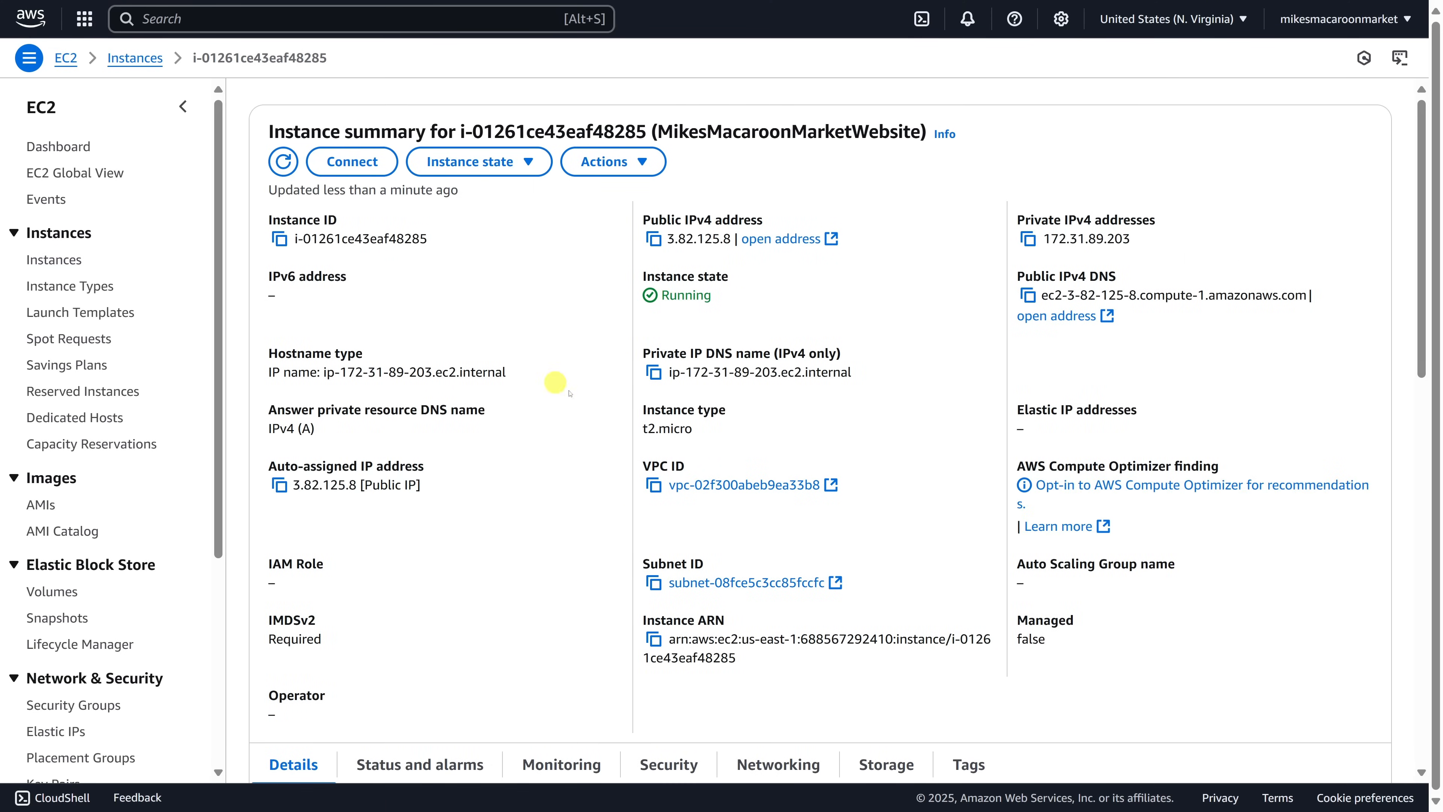
{"action": "scroll", "coordinate": [598, 572], "scroll_direction": "down", "scroll_amount": 6}
{"action": "scroll", "coordinate": [597, 571], "scroll_direction": "down", "scroll_amount": 2}
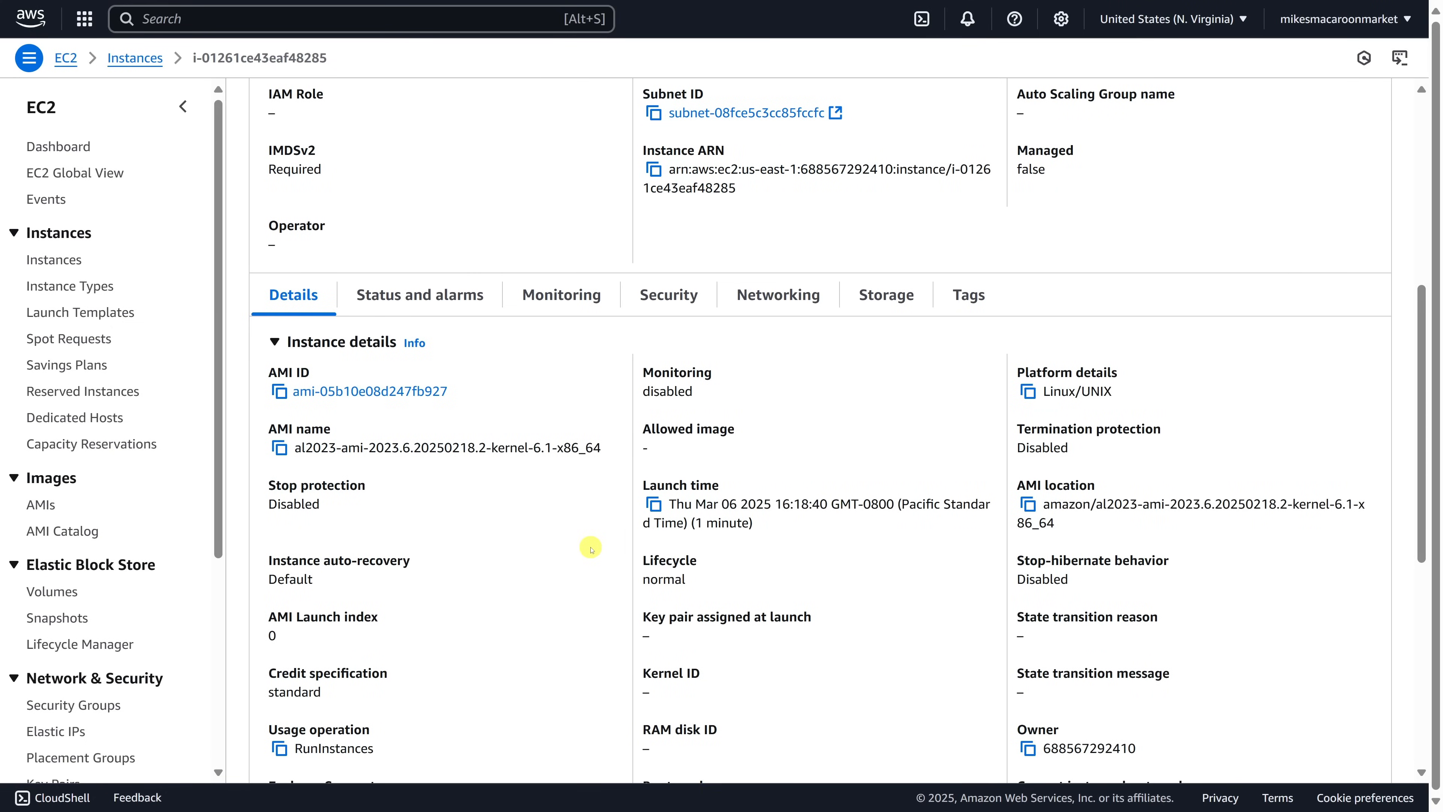
Open security group sg-038b5e8e8771a5ab3 (launch-wizard-1) from the instance and edit its inbound rules.
{"action": "left_click", "coordinate": [673, 294]}
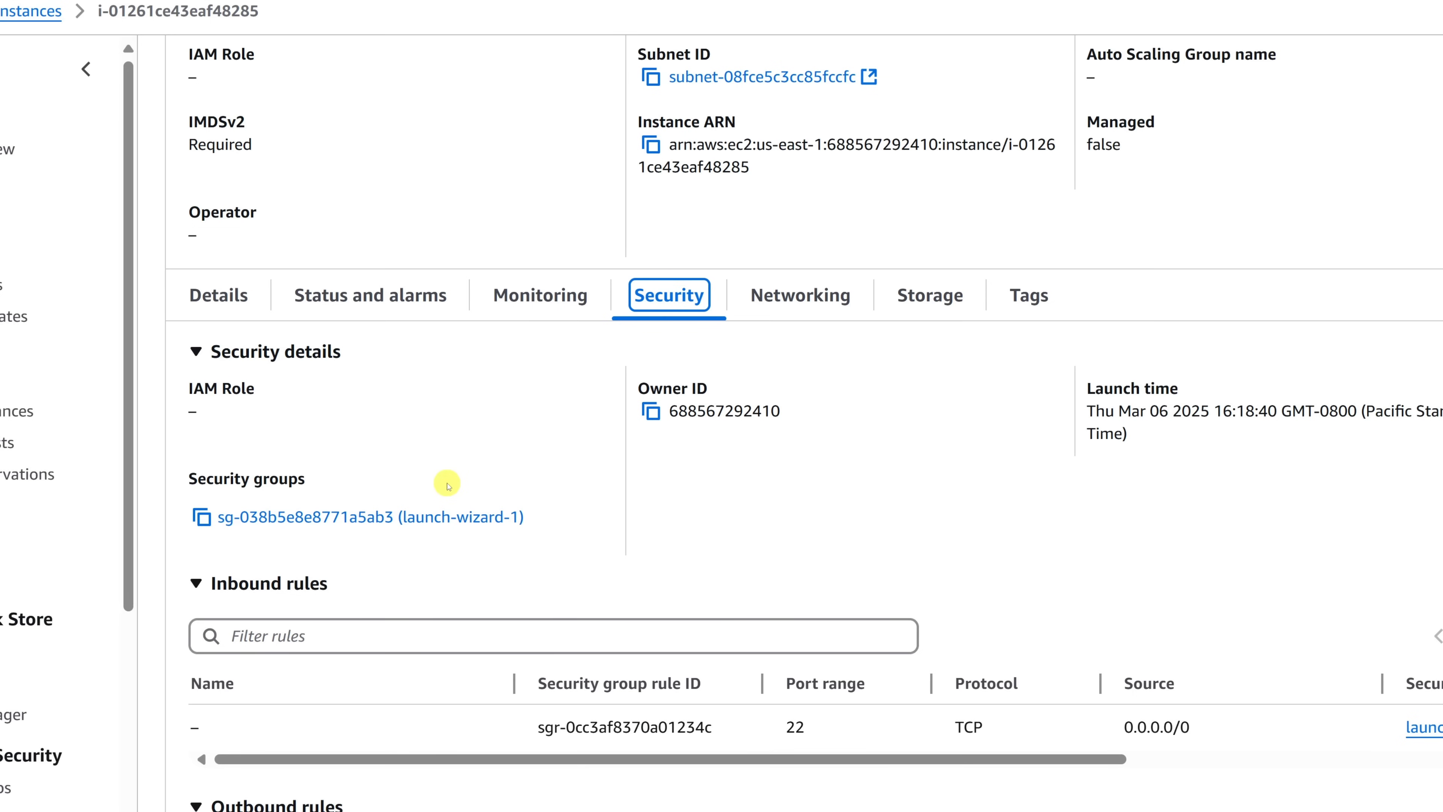
{"action": "left_click", "coordinate": [432, 517]}
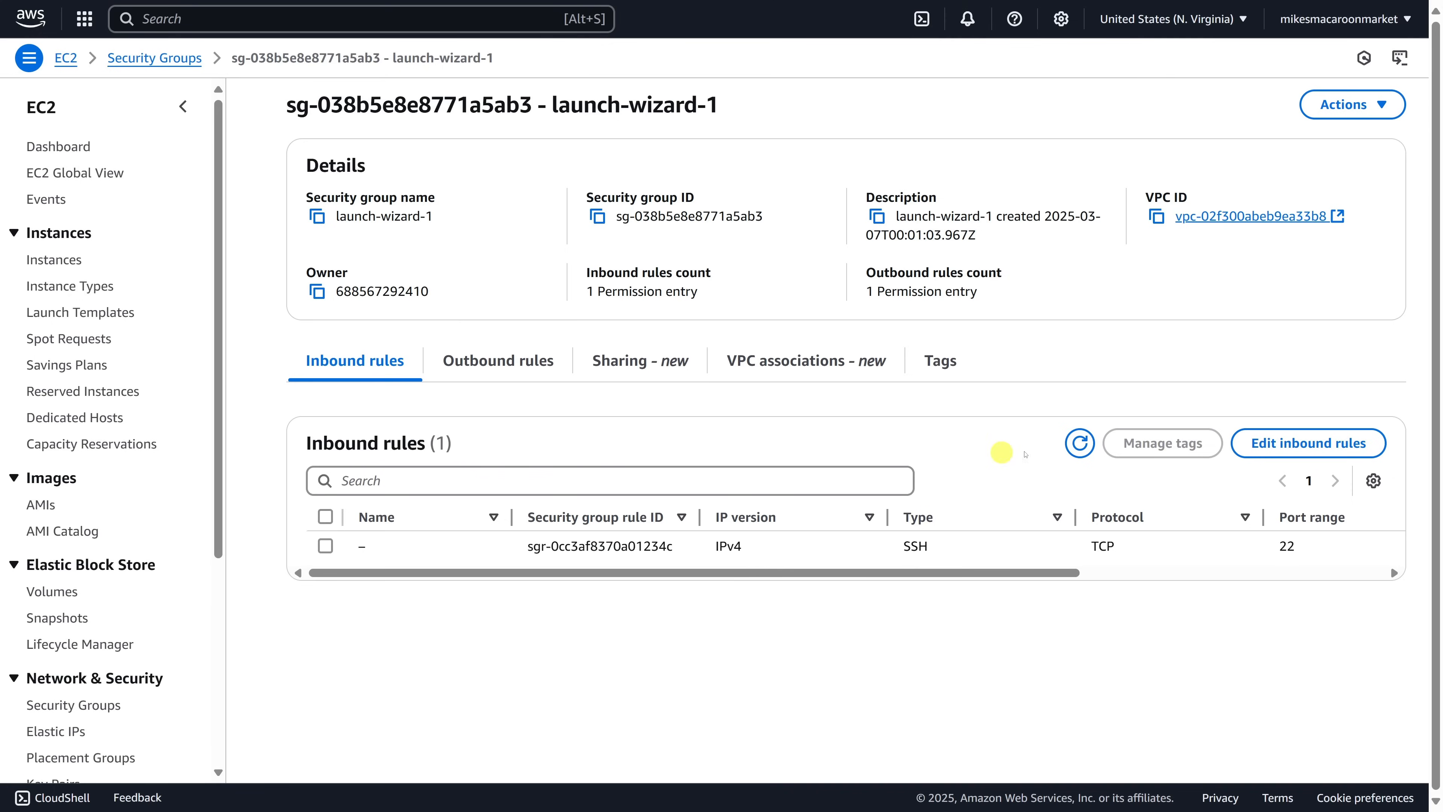
{"action": "left_click", "coordinate": [1282, 444]}
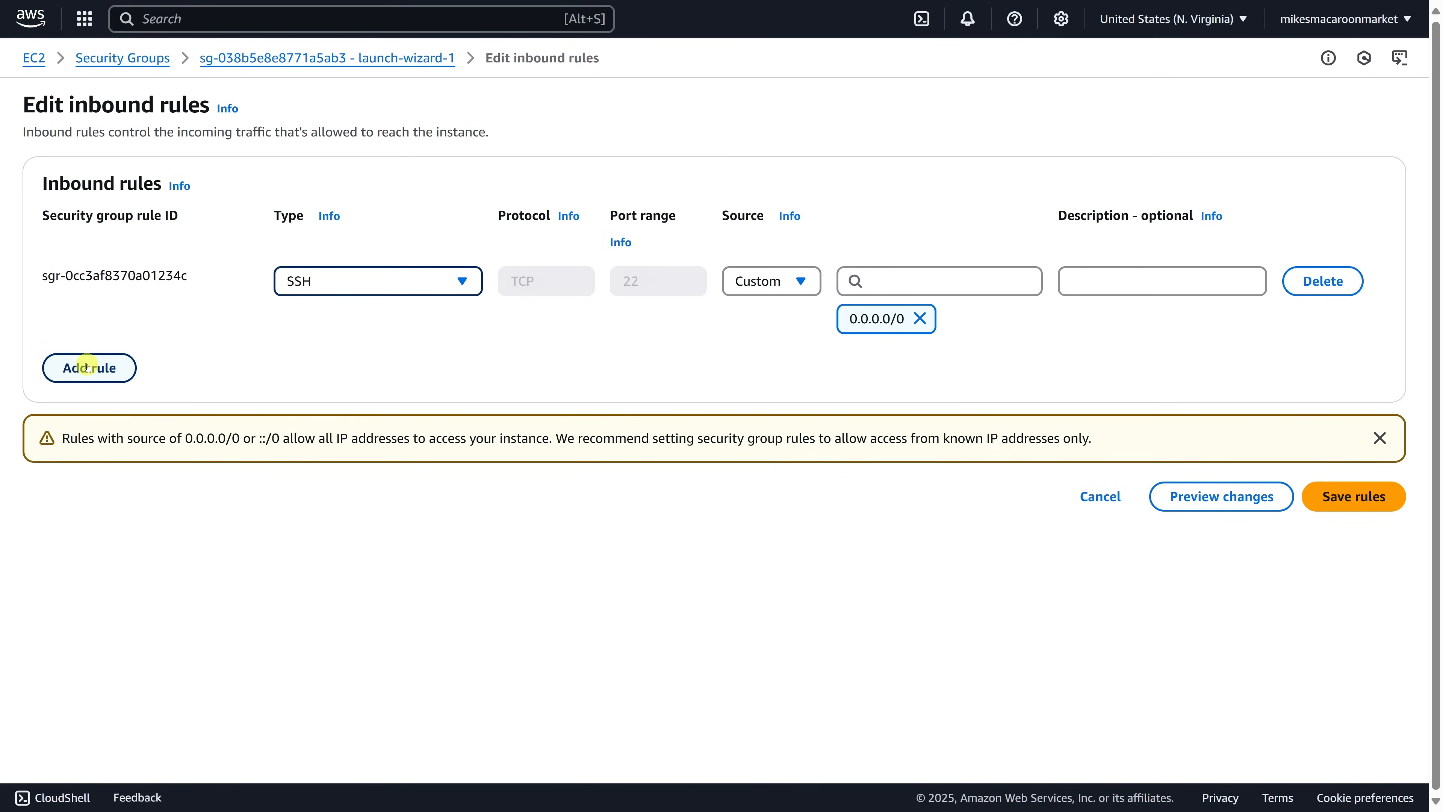
Add a Custom TCP inbound rule for port 8080 with source 0.0.0.0/0.
{"action": "left_click", "coordinate": [88, 367]}
{"action": "double_click", "coordinate": [625, 359]}
{"action": "type", "text": "8080"}
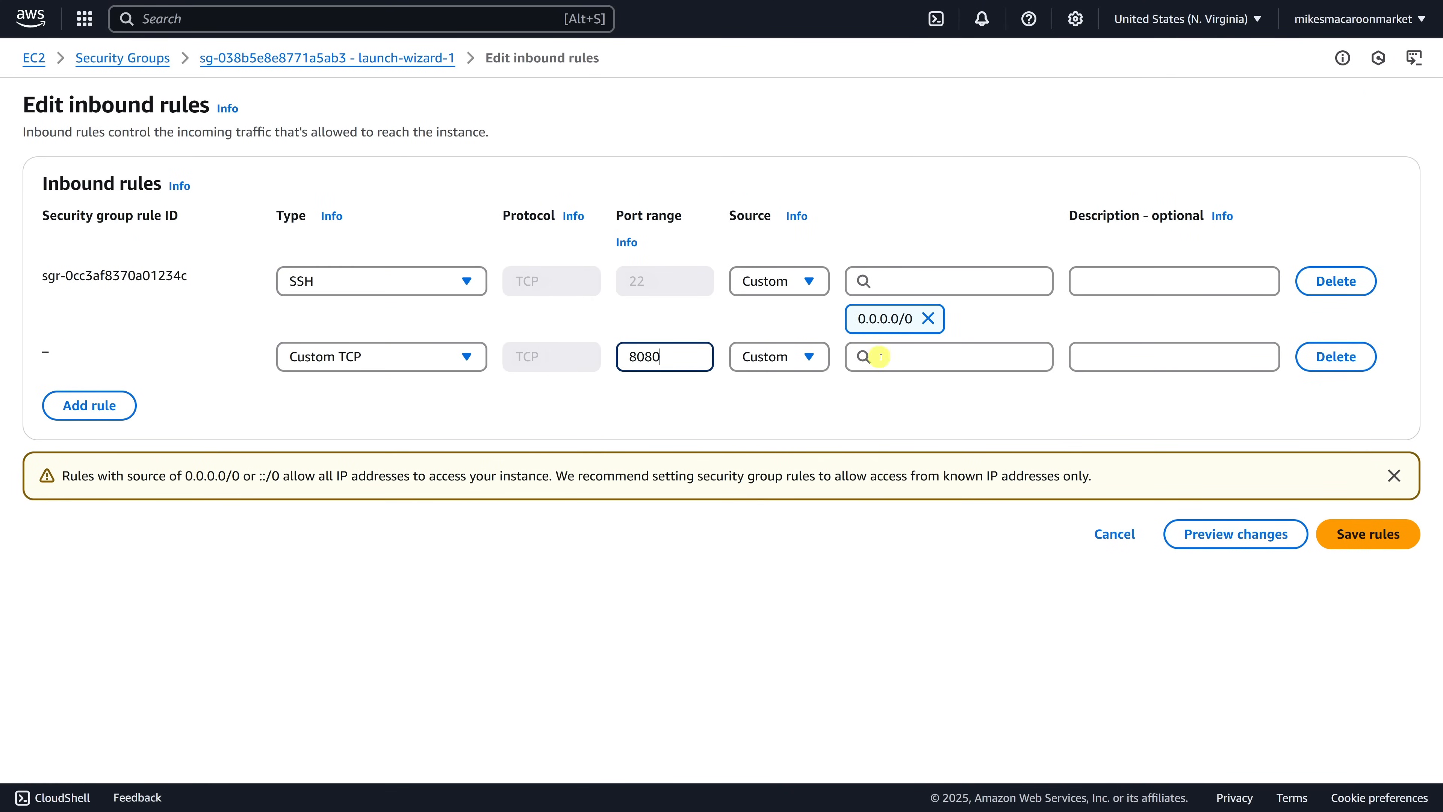
{"action": "left_click", "coordinate": [886, 357]}
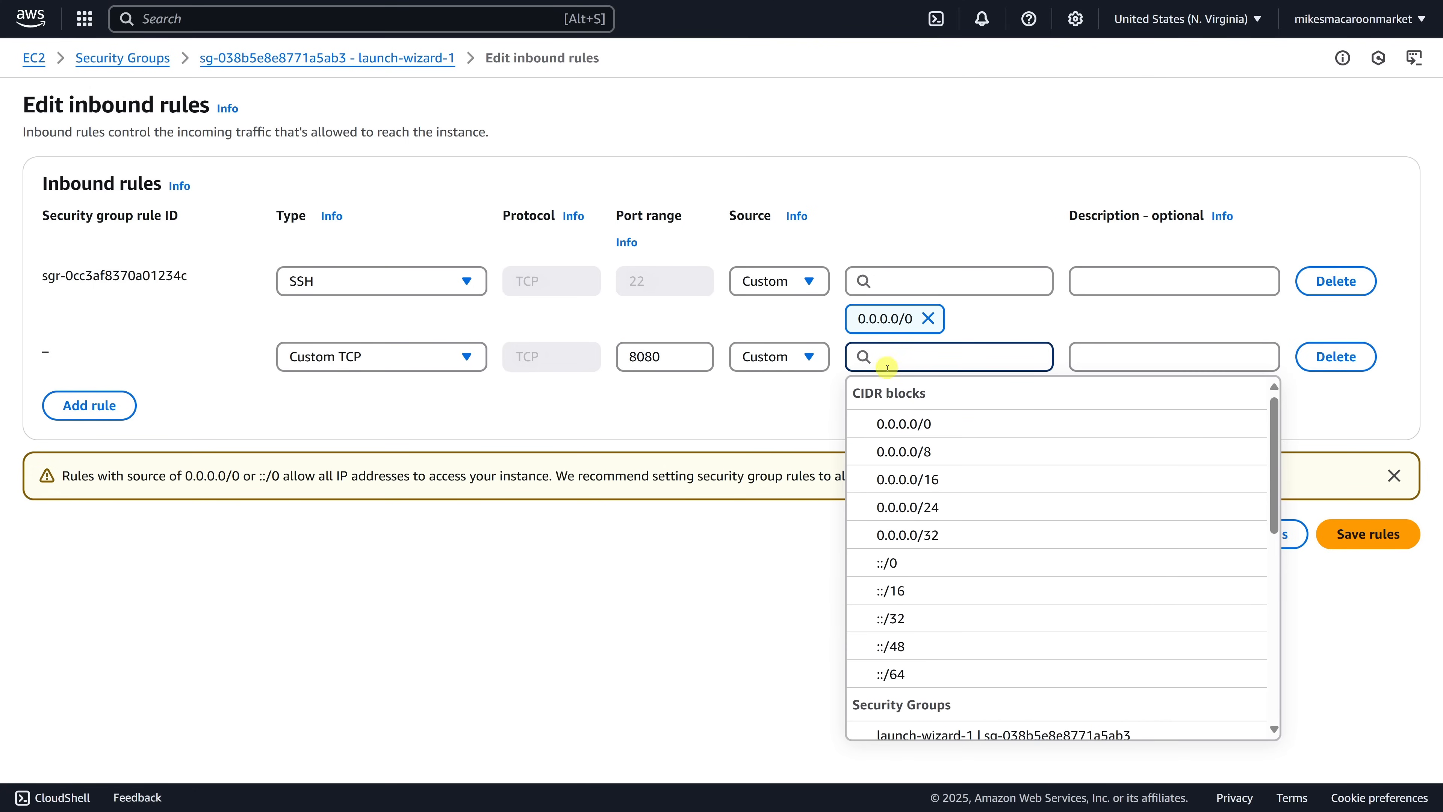
{"action": "left_click", "coordinate": [887, 423]}
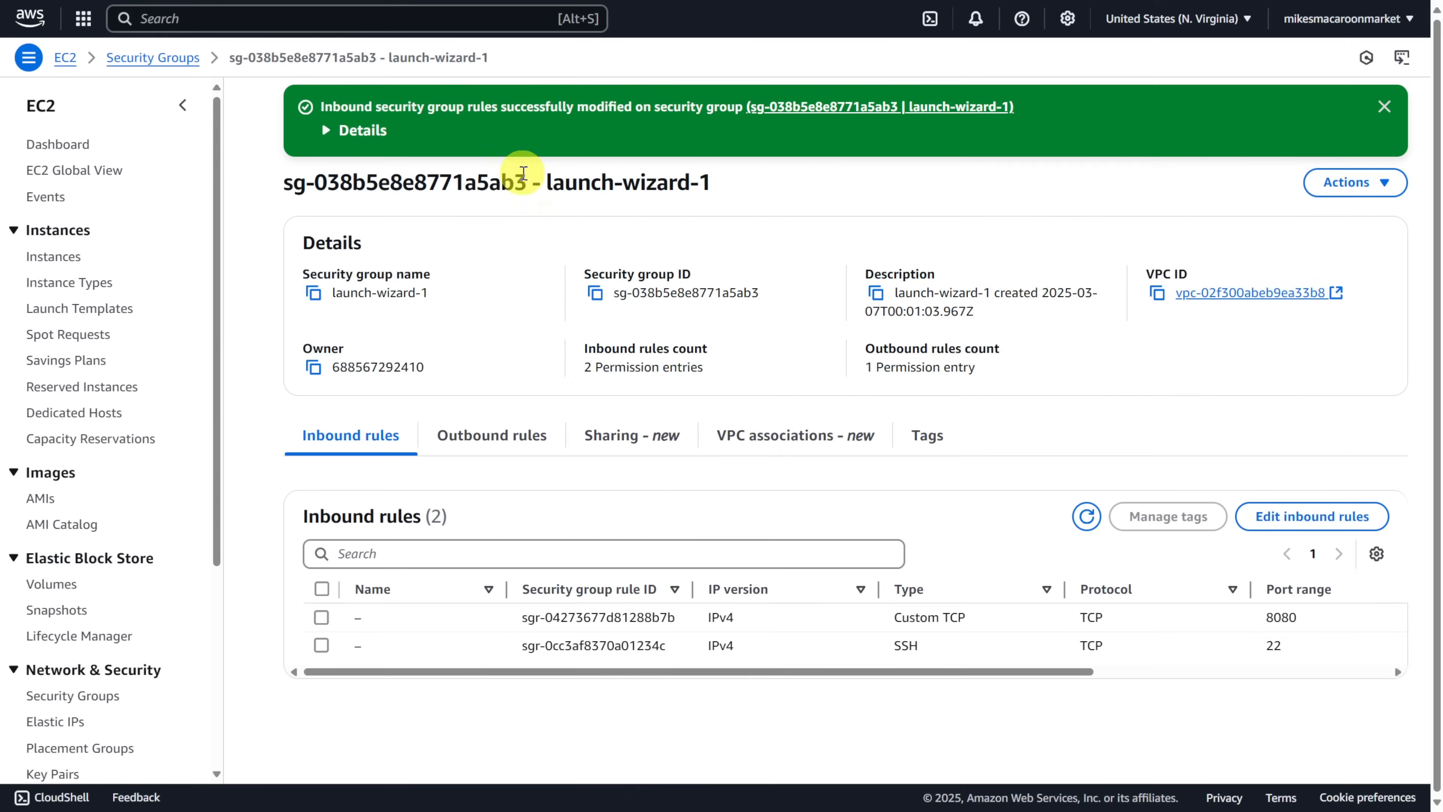
Search for s3, open Amazon S3 and start a General purpose bucket in us-east-1.
{"action": "left_click", "coordinate": [222, 17]}
{"action": "type", "text": "s3"}
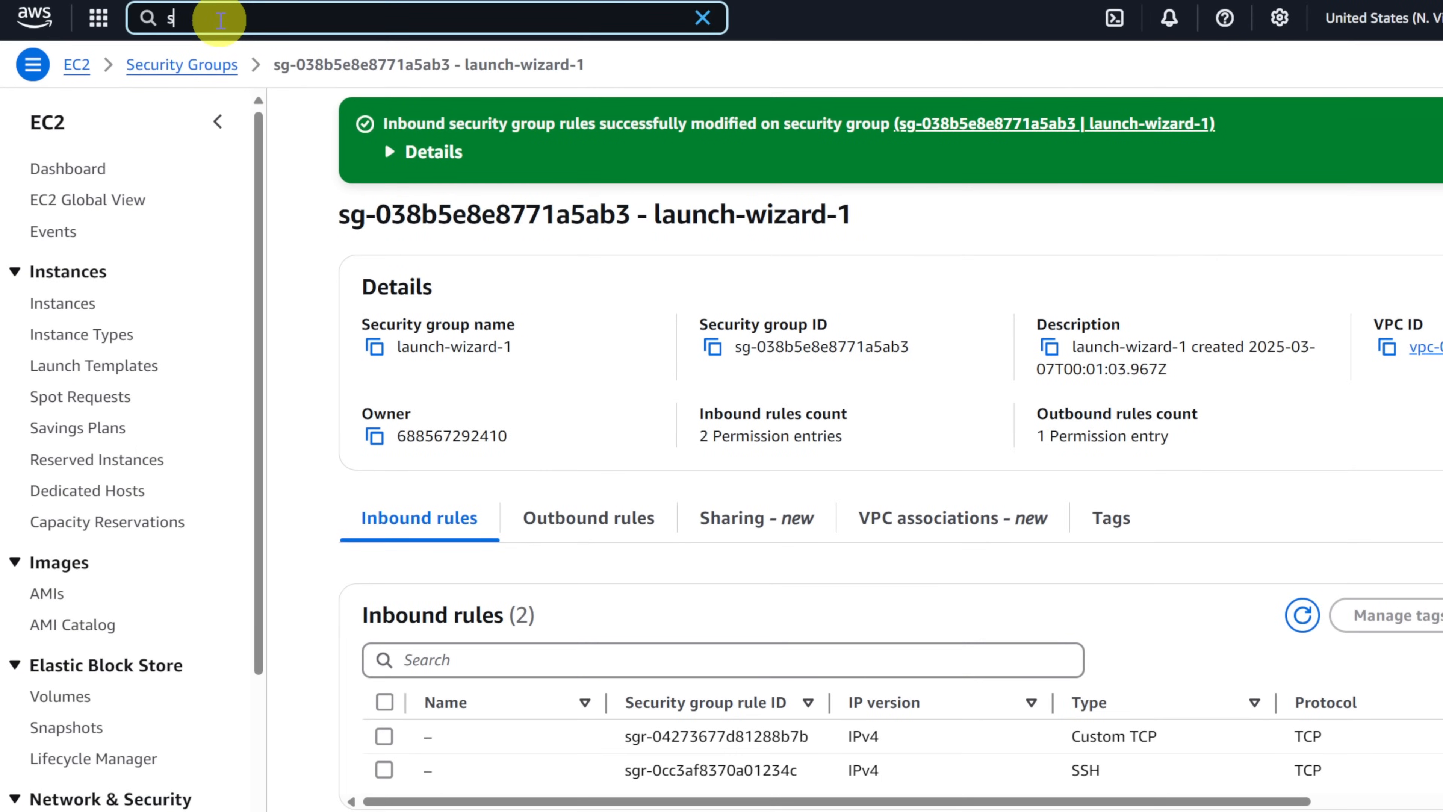
{"action": "mouse_move", "coordinate": [500, 113]}
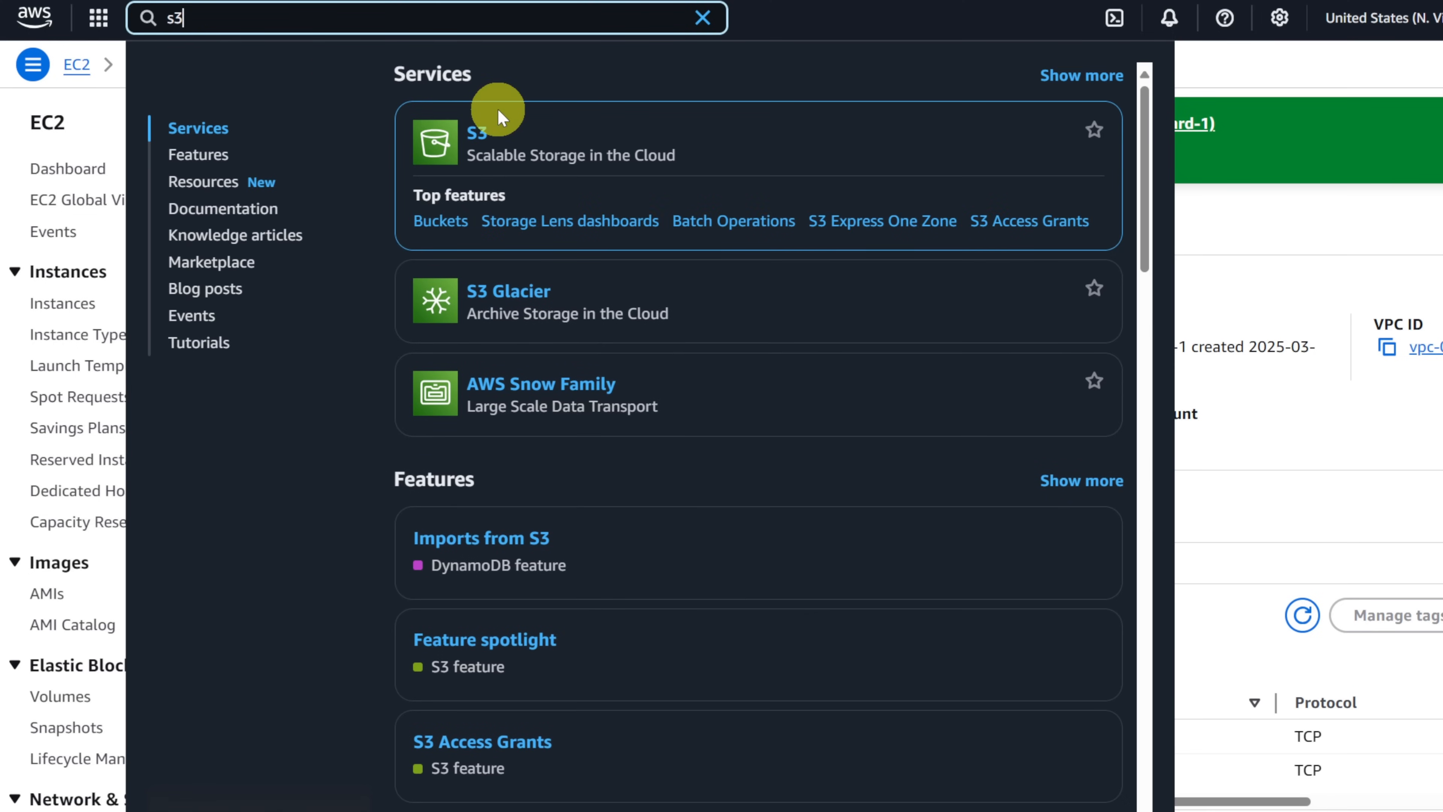
{"action": "left_click", "coordinate": [471, 138]}
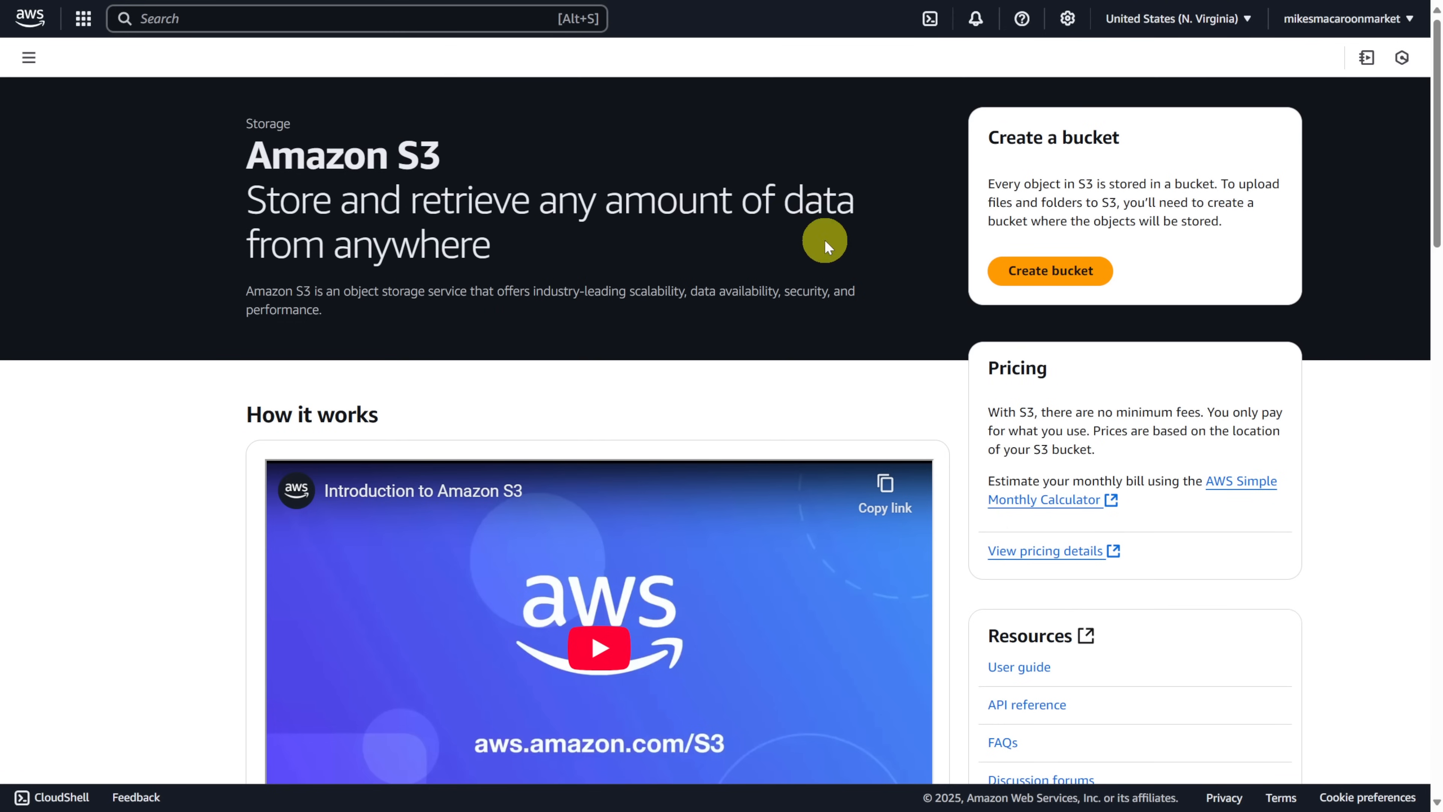
{"action": "left_click", "coordinate": [1050, 273]}
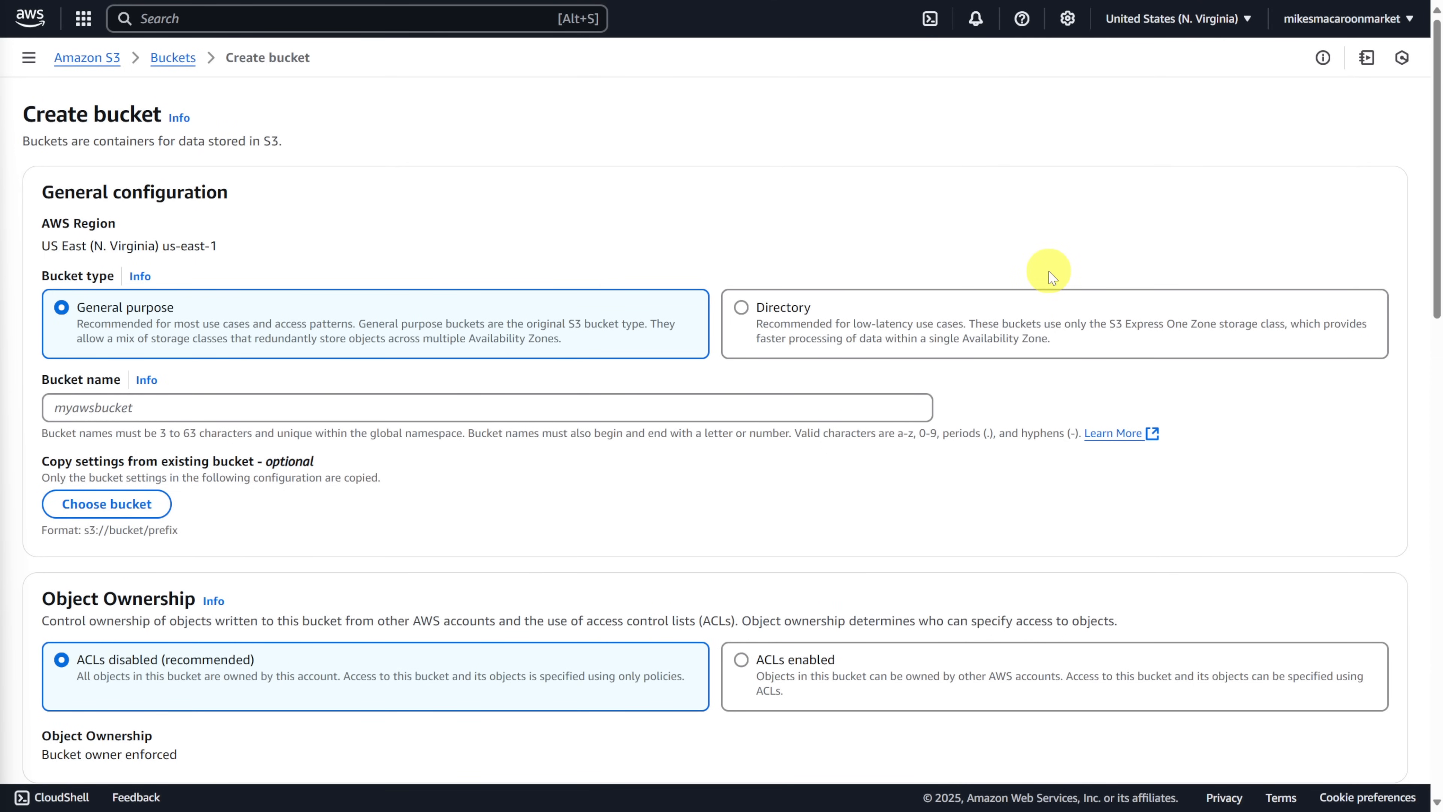
Enter mikes-macaroon-market as the bucket name, keeping ACLs disabled and all public access blocked.
{"action": "left_click", "coordinate": [593, 408]}
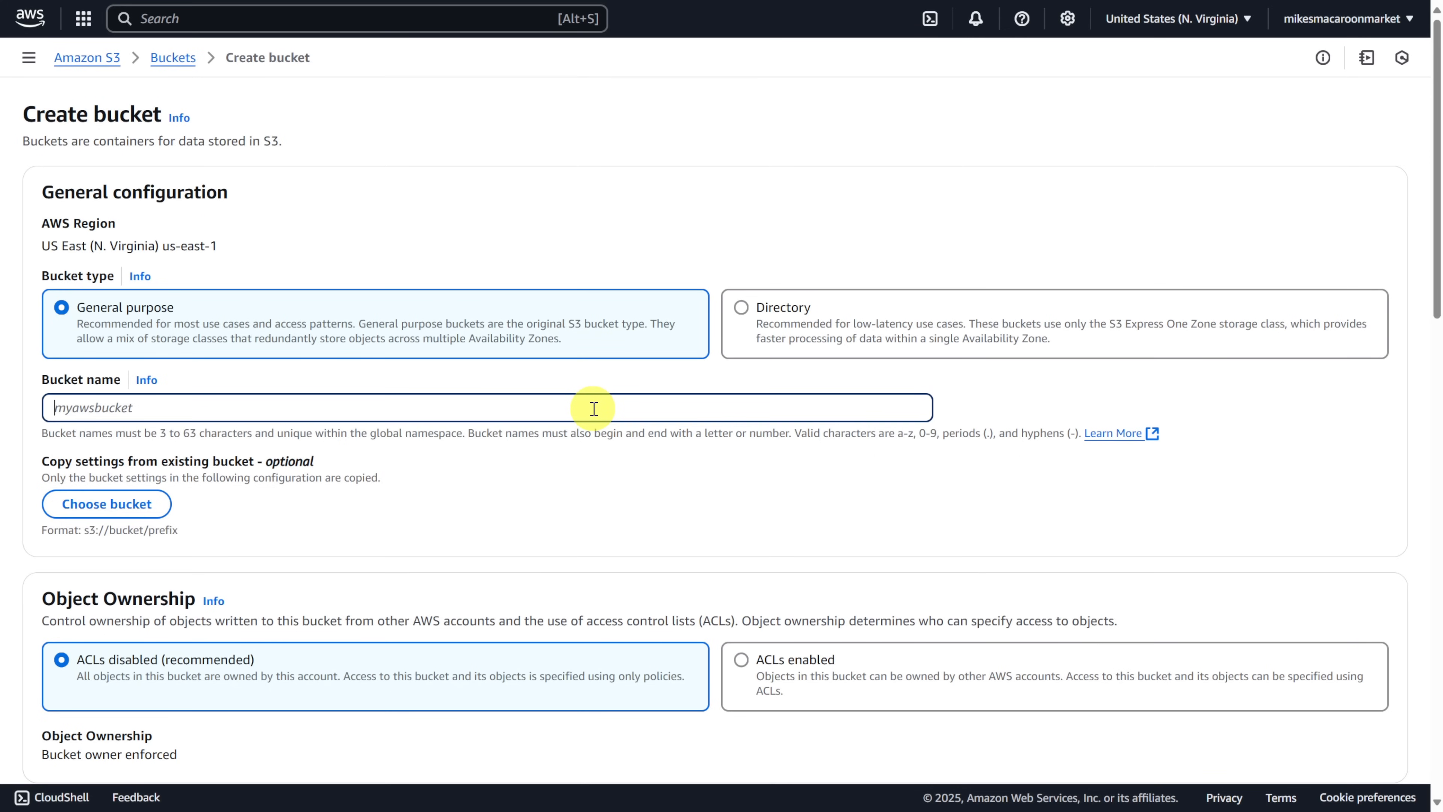
{"action": "type", "text": "mikes-macaroon-market"}
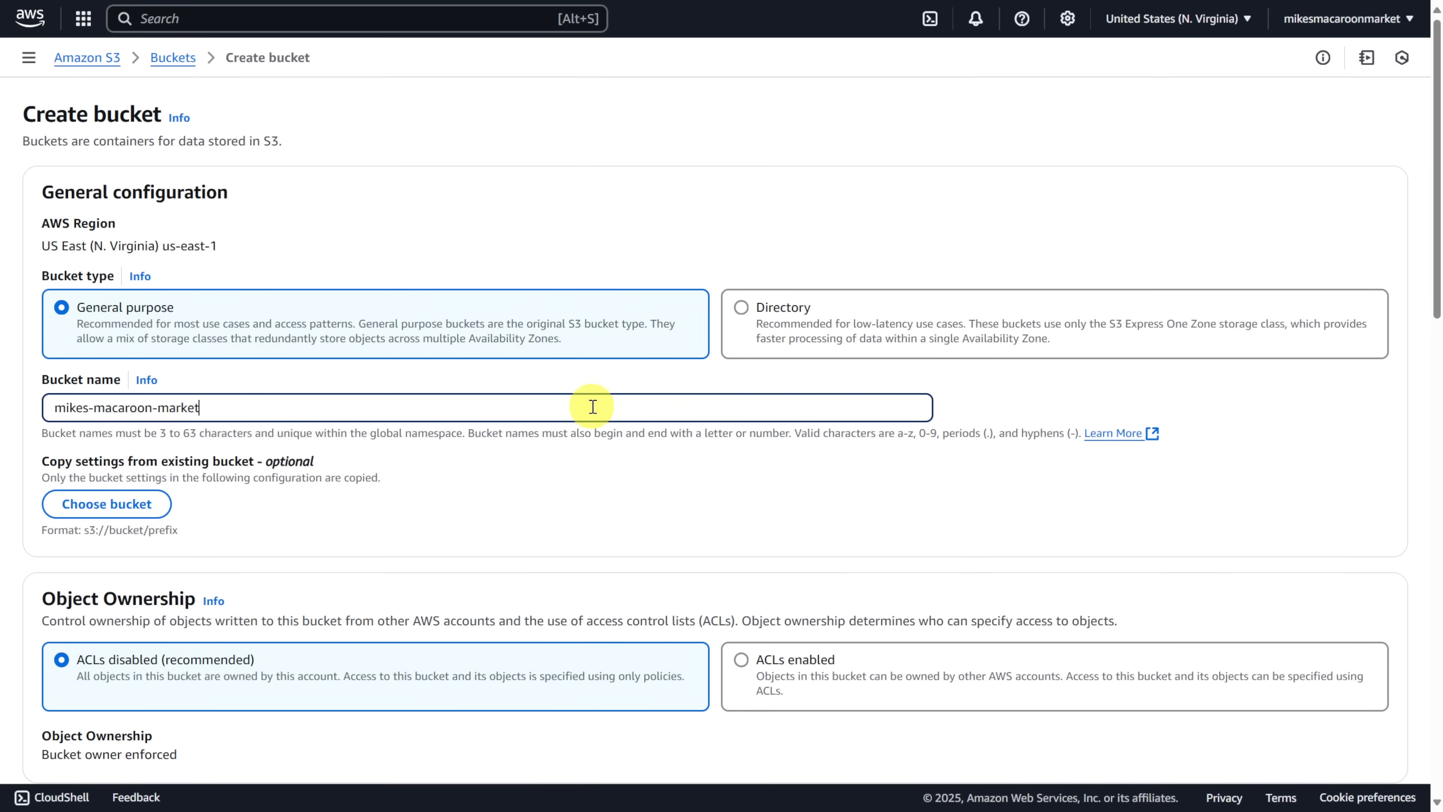
{"action": "scroll", "coordinate": [593, 406], "scroll_direction": "down", "scroll_amount": 8}
{"action": "scroll", "coordinate": [593, 407], "scroll_direction": "down", "scroll_amount": 1}
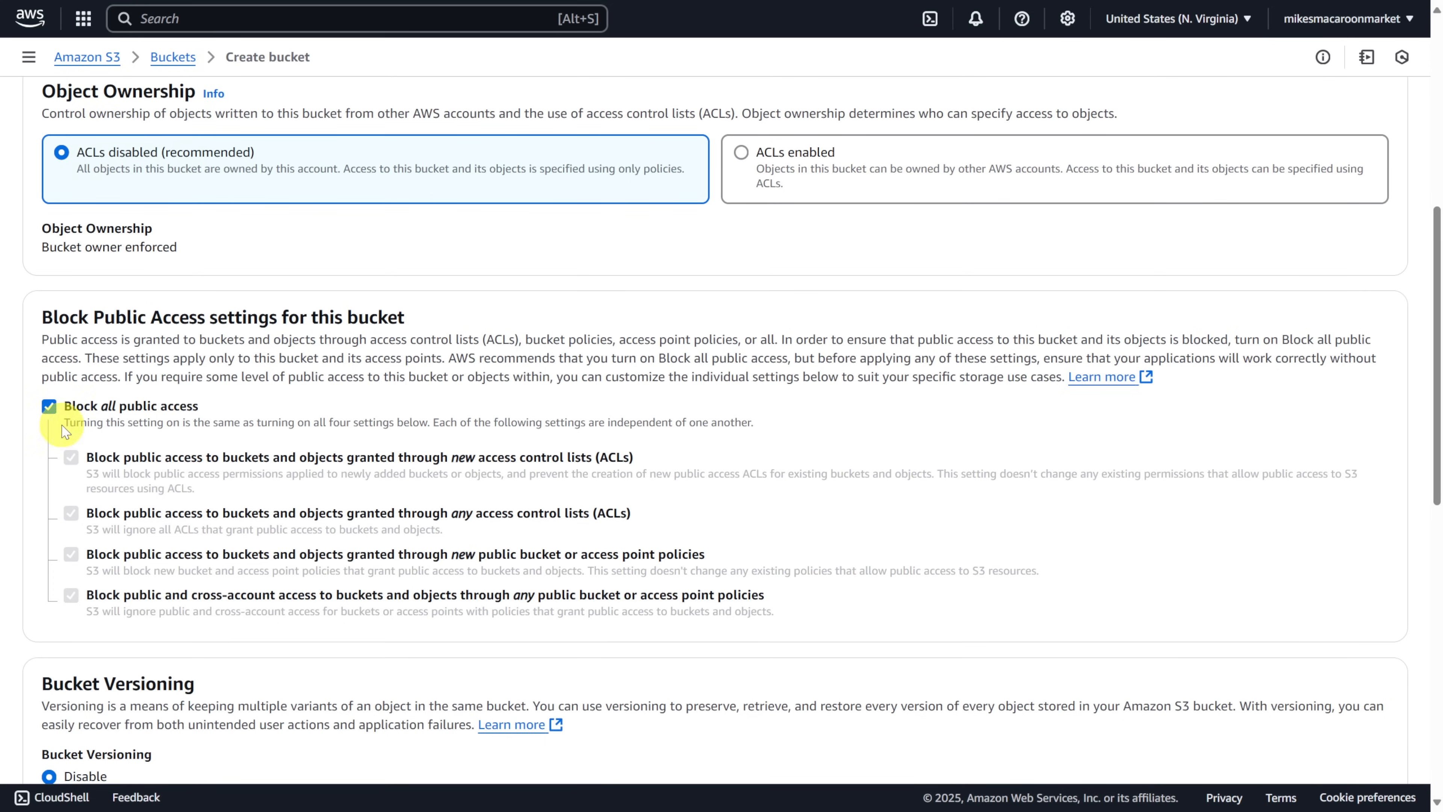
Turn off Block all public access for mikes-macaroon-market and acknowledge the public-access warning.
{"action": "left_click", "coordinate": [49, 407]}
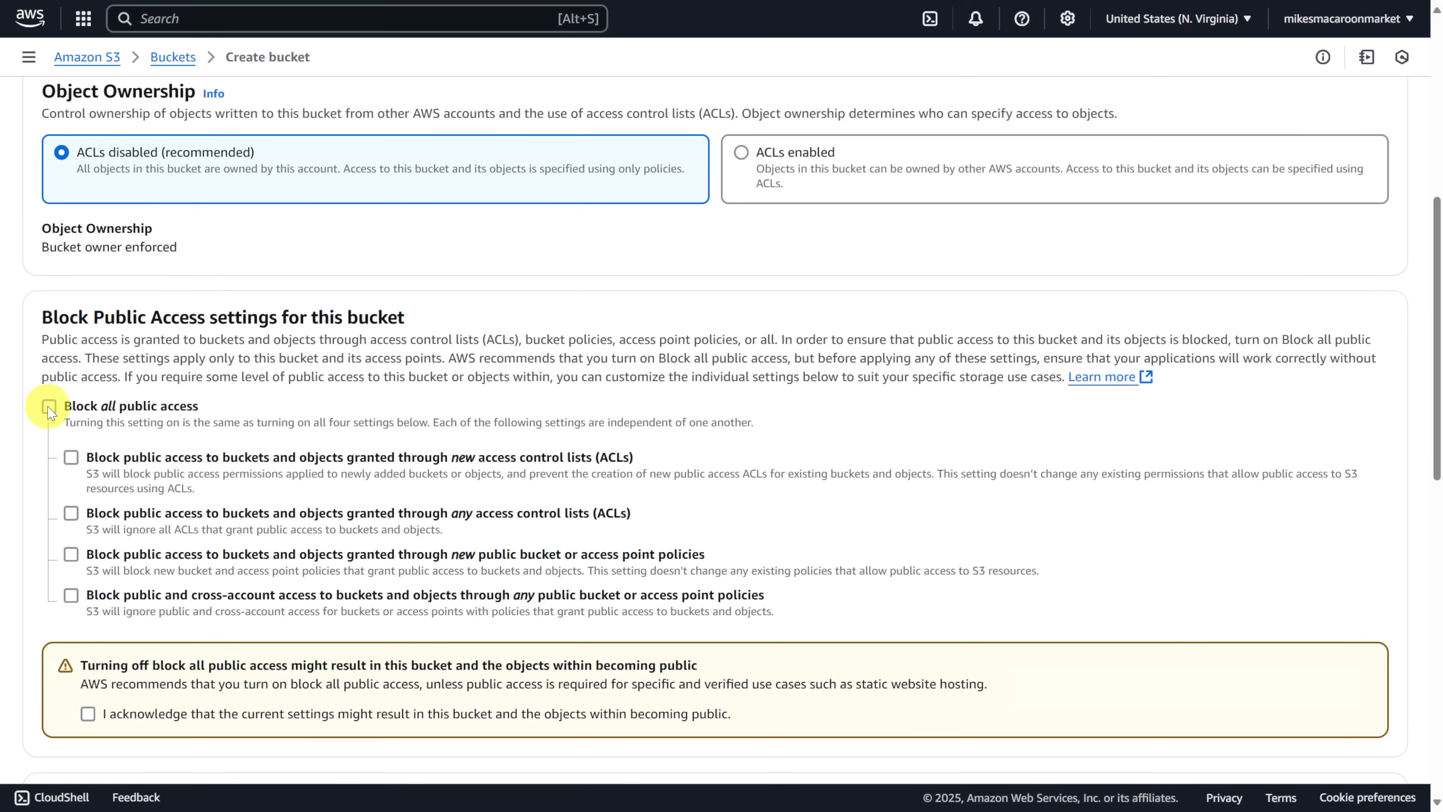
{"action": "left_click", "coordinate": [88, 714]}
{"action": "scroll", "coordinate": [89, 708], "scroll_direction": "down", "scroll_amount": 10}
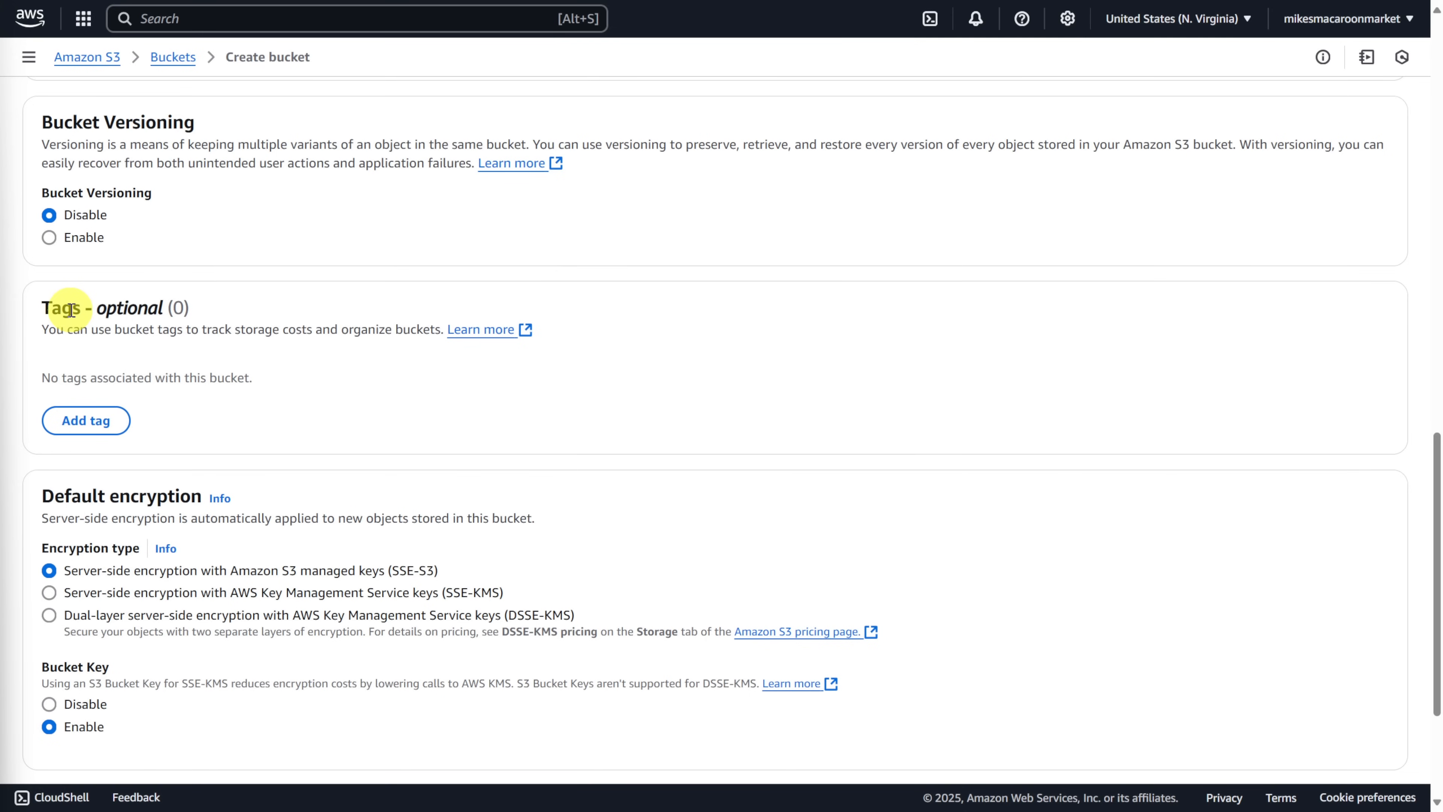
Add tags application=macaroonwebsite and environment=production, then create the mikes-macaroon-market bucket.
{"action": "left_click", "coordinate": [85, 421]}
{"action": "type", "text": "application"}
{"action": "left_click", "coordinate": [605, 415]}
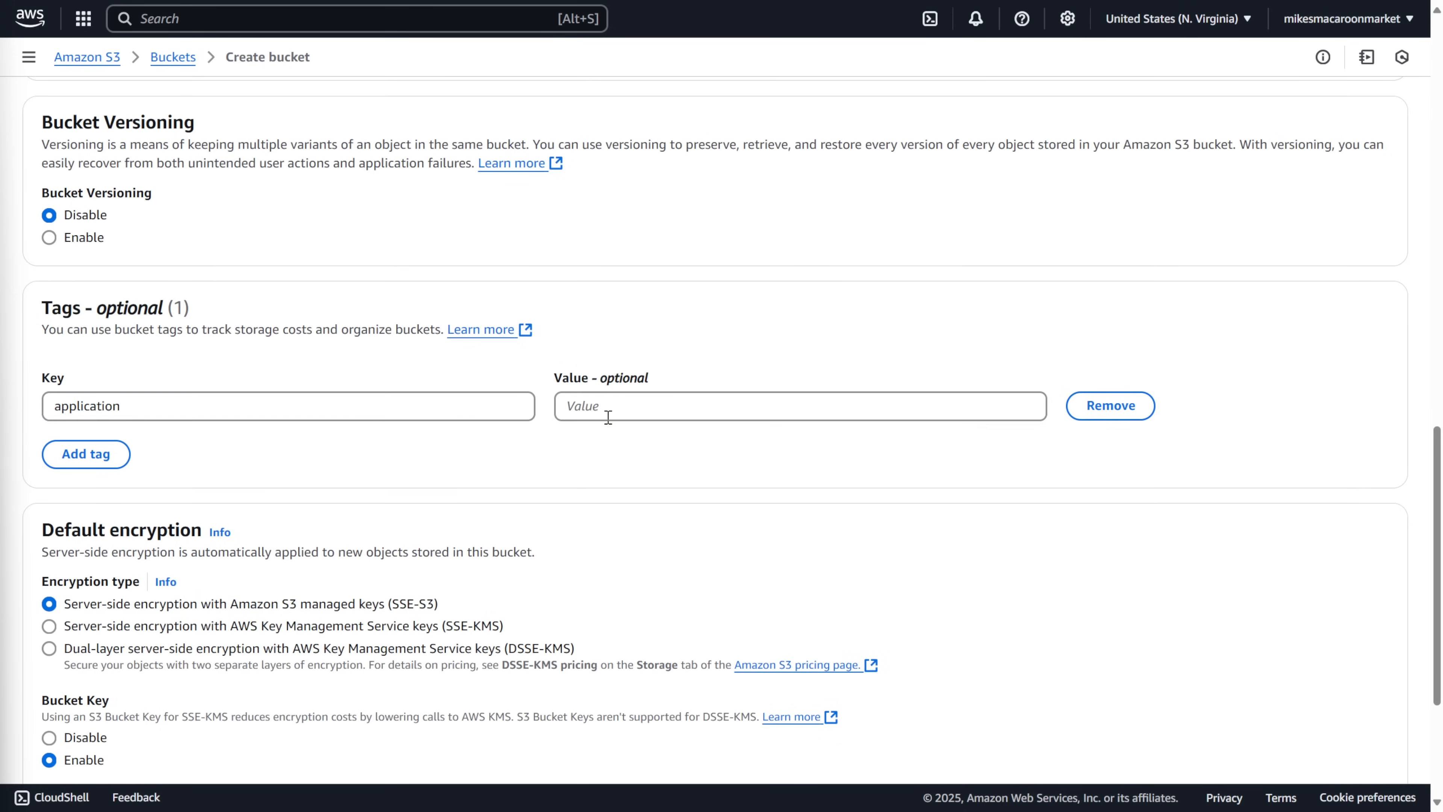
{"action": "type", "text": "macaroonwebsite"}
{"action": "left_click", "coordinate": [86, 453]}
{"action": "type", "text": "environment"}
{"action": "left_click", "coordinate": [650, 455]}
{"action": "type", "text": "production"}
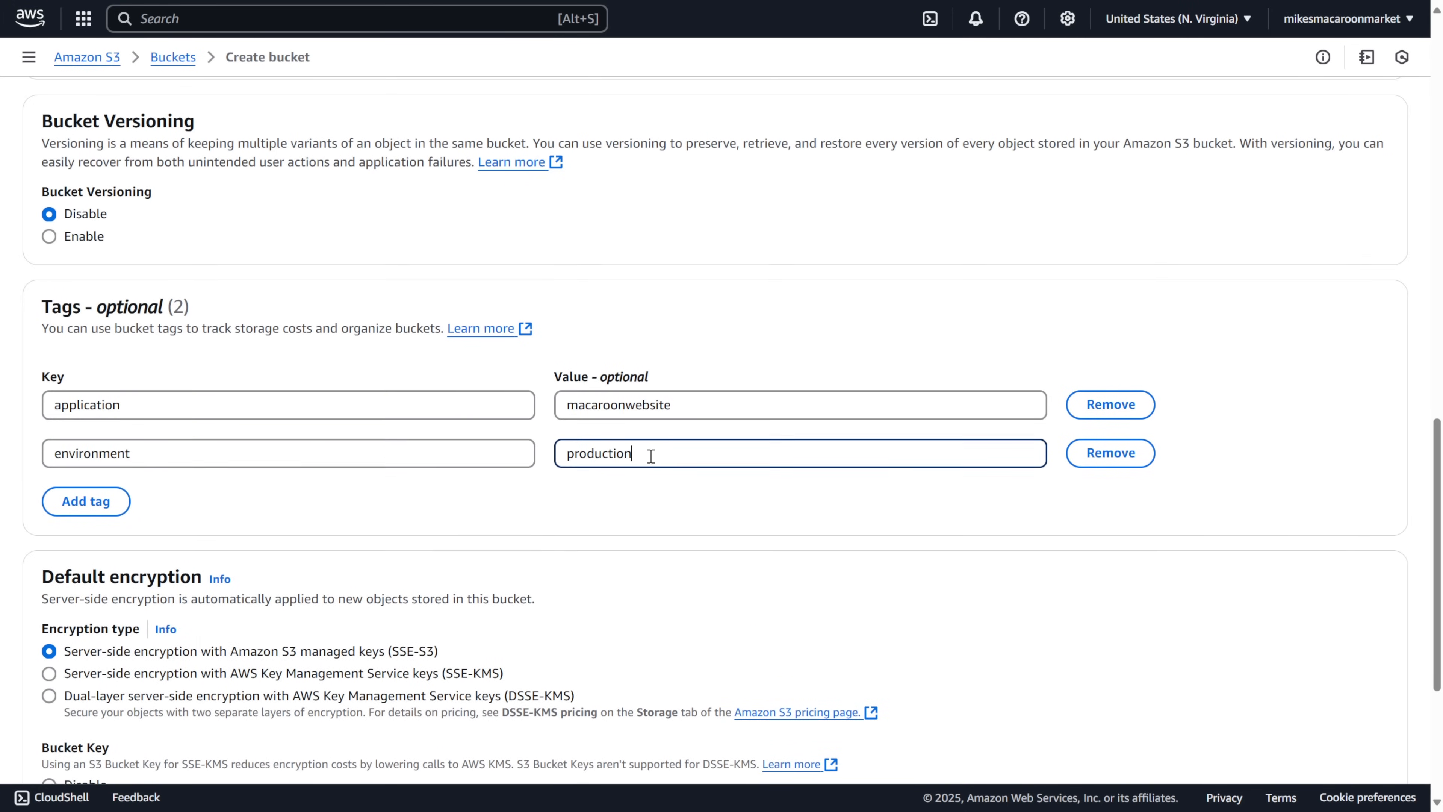
{"action": "scroll", "coordinate": [650, 456], "scroll_direction": "down", "scroll_amount": 5}
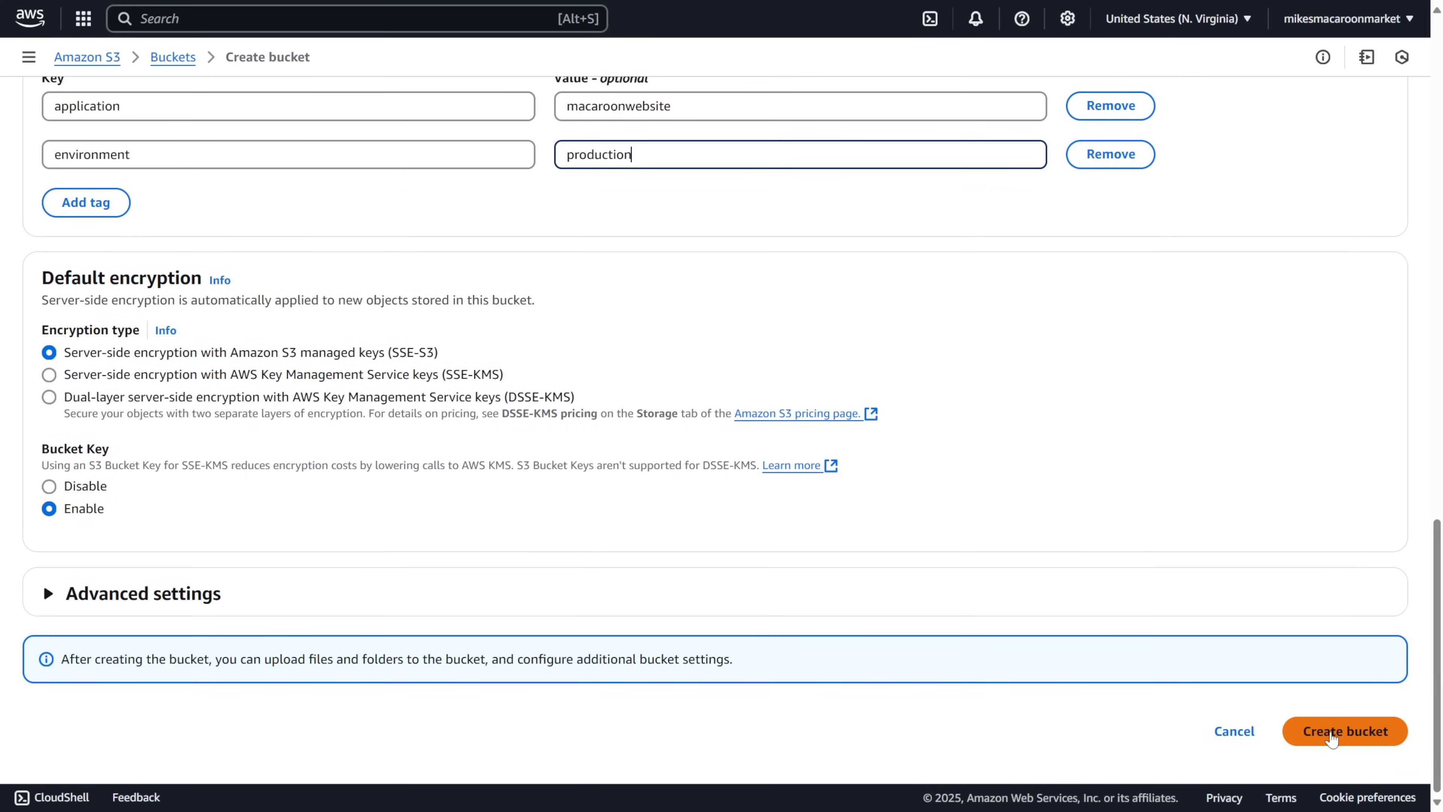
{"action": "left_click", "coordinate": [1336, 733]}
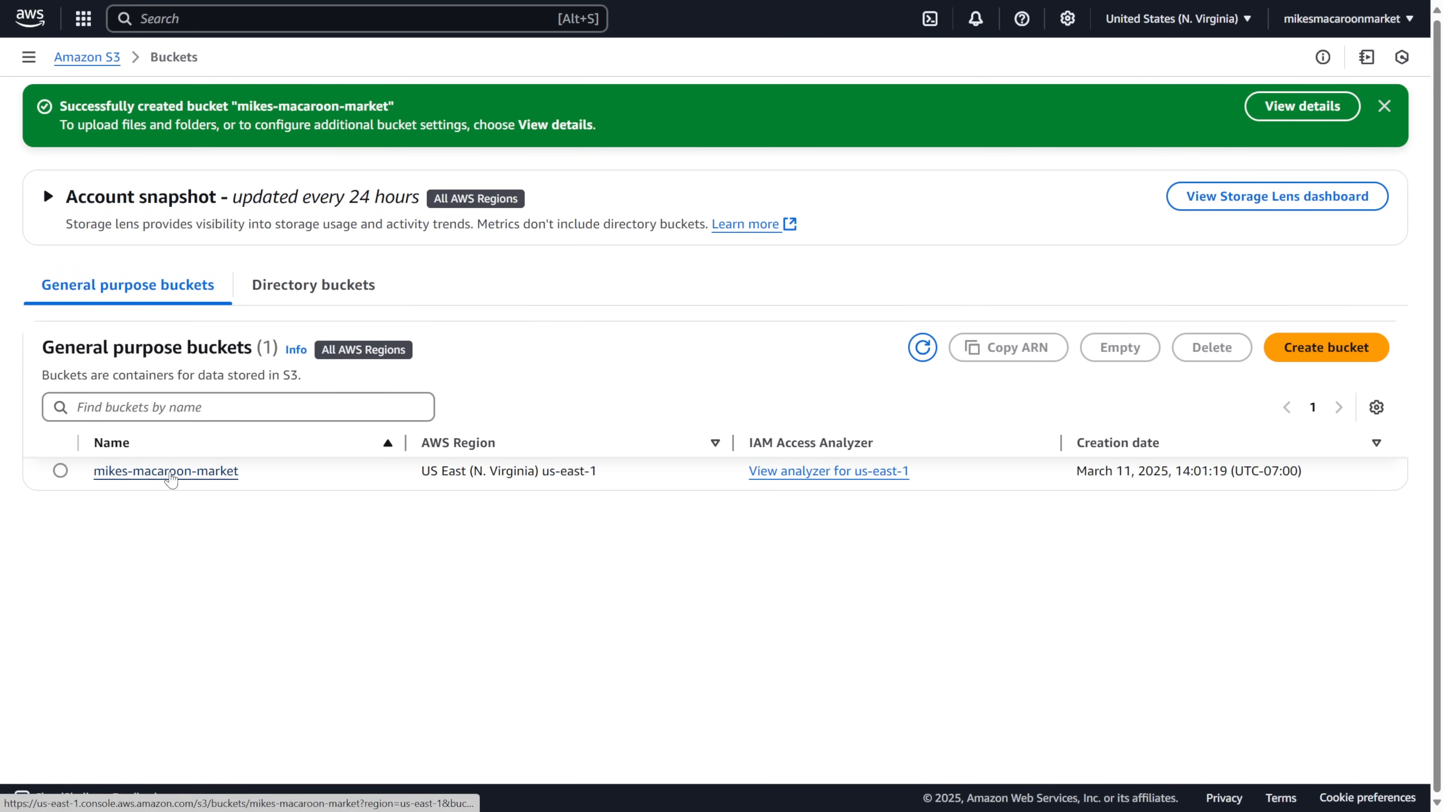
Go to the mikes-macaroon-market bucket's Permissions and start editing its bucket policy.
{"action": "left_click", "coordinate": [170, 472]}
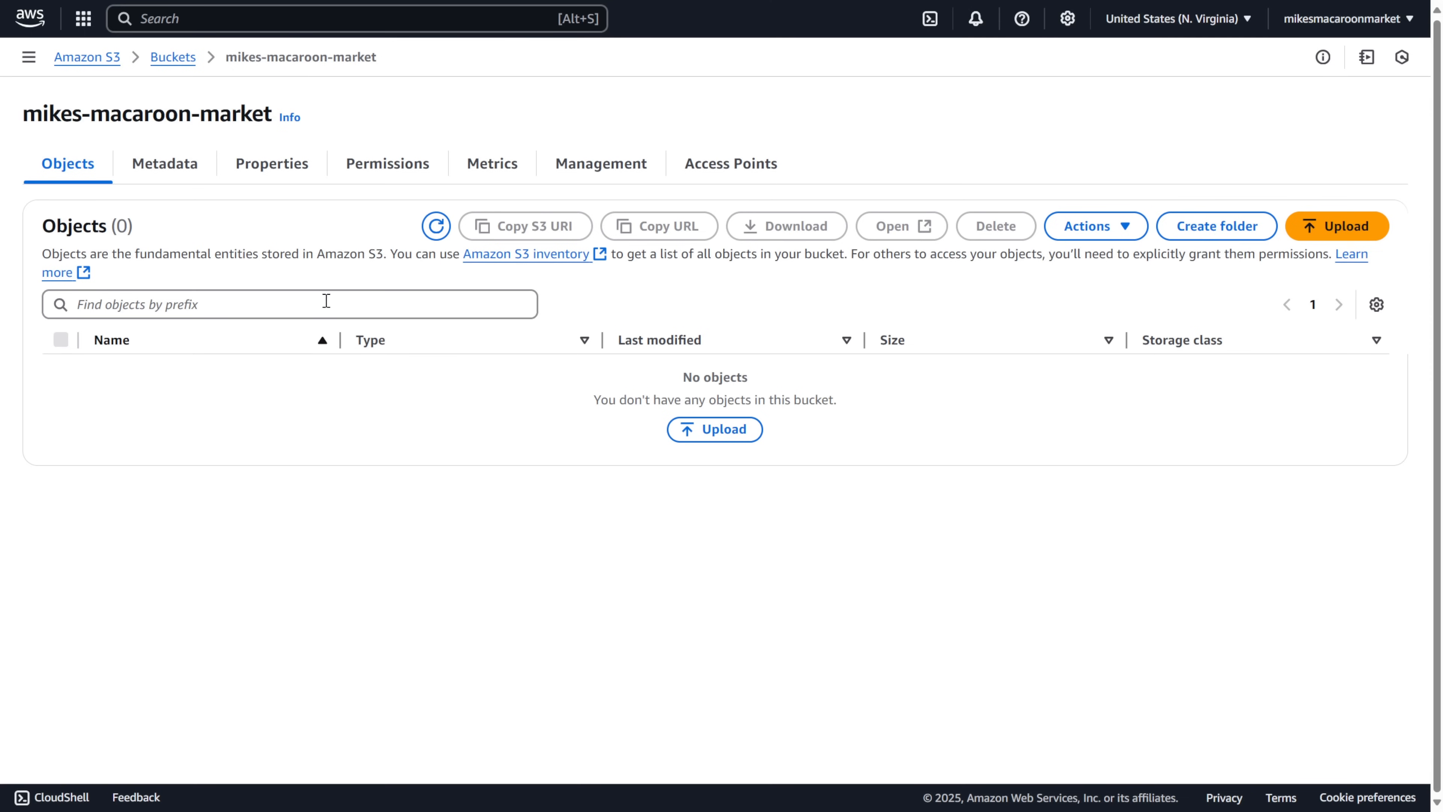
{"action": "left_click", "coordinate": [383, 166]}
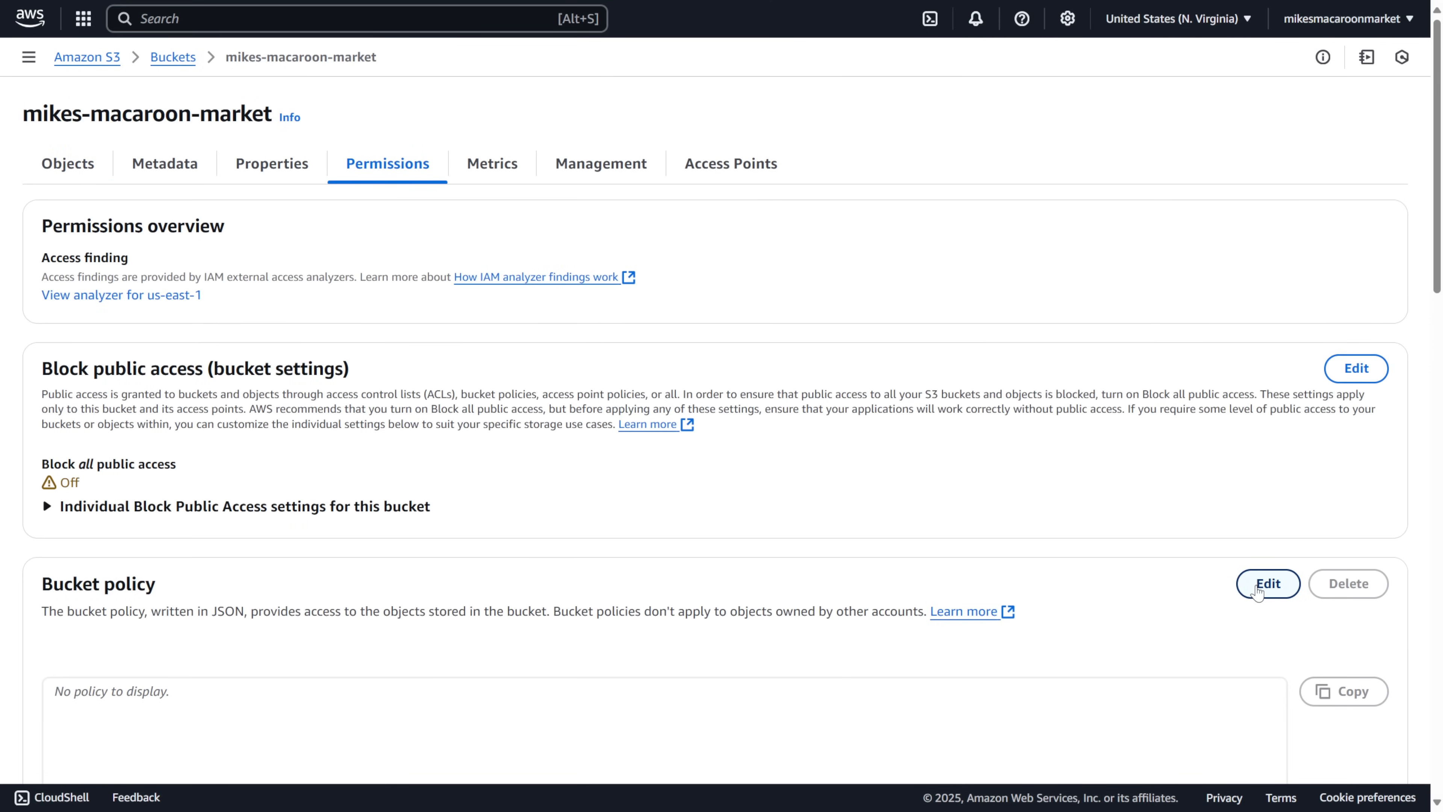
{"action": "left_click", "coordinate": [1262, 586]}
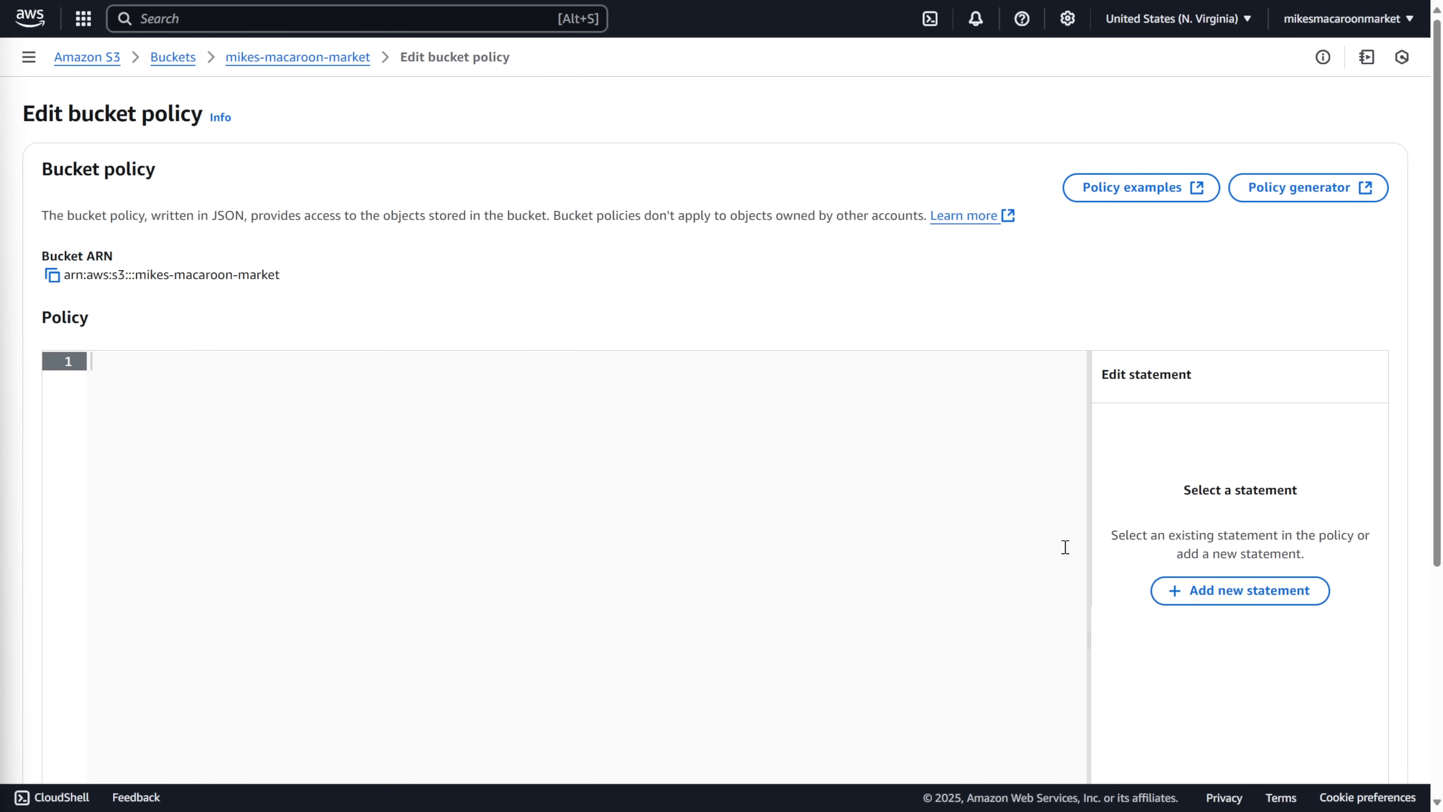
Paste a JSON policy allowing s3:GetObject for Principal * and save it.
{"action": "left_click", "coordinate": [541, 360]}
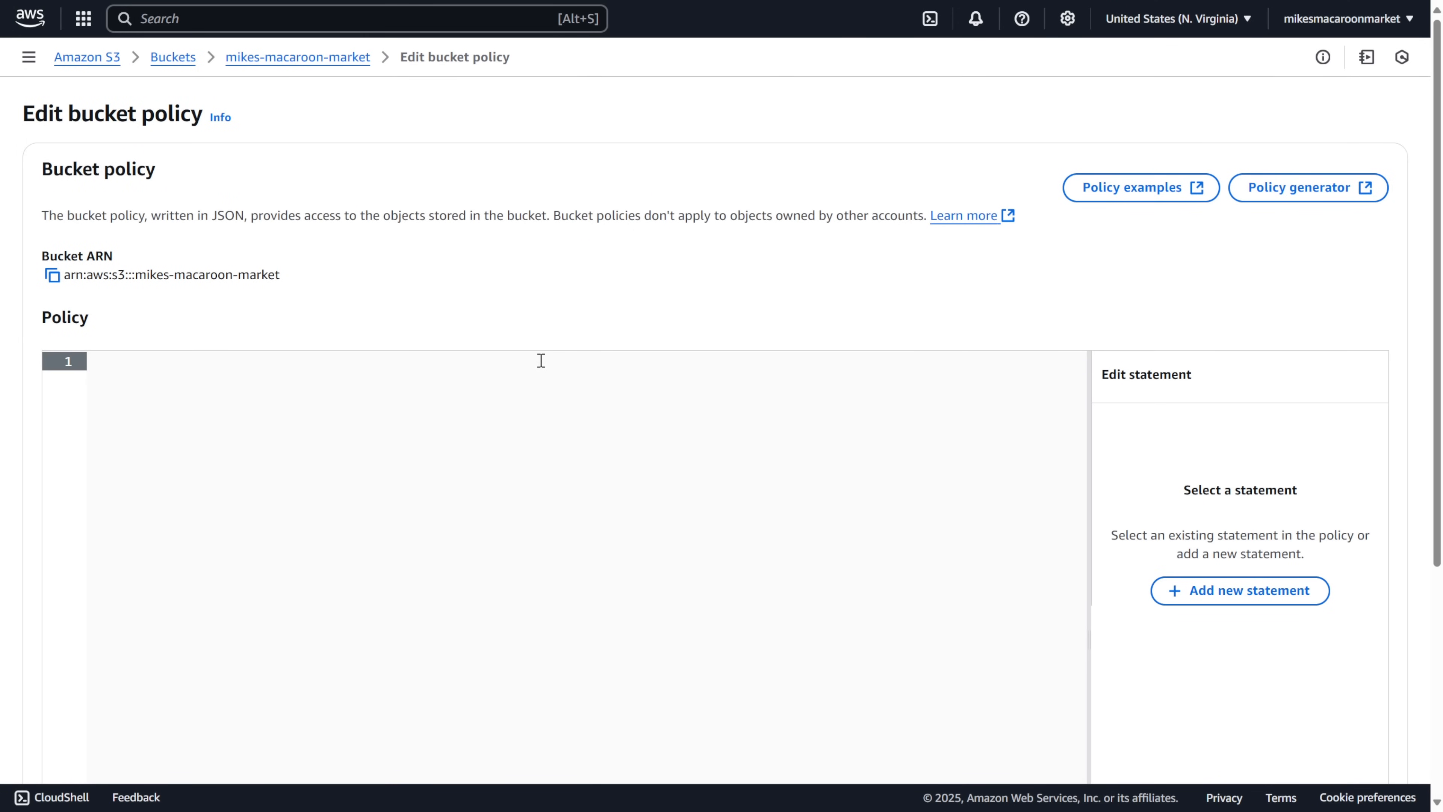
{"action": "type", "text": "{             \"Version\": \"2012-10-17\",             \"Statement\": [                 {                     \"Effect\": \"Allow\",                     \"Principal\": \"*\",                     \"Action\": \"s3:GetObject\",                     \"Resource\": \"arn:aws:s3:::mikes-macaroon-market/*\"                 }             ]         }"}
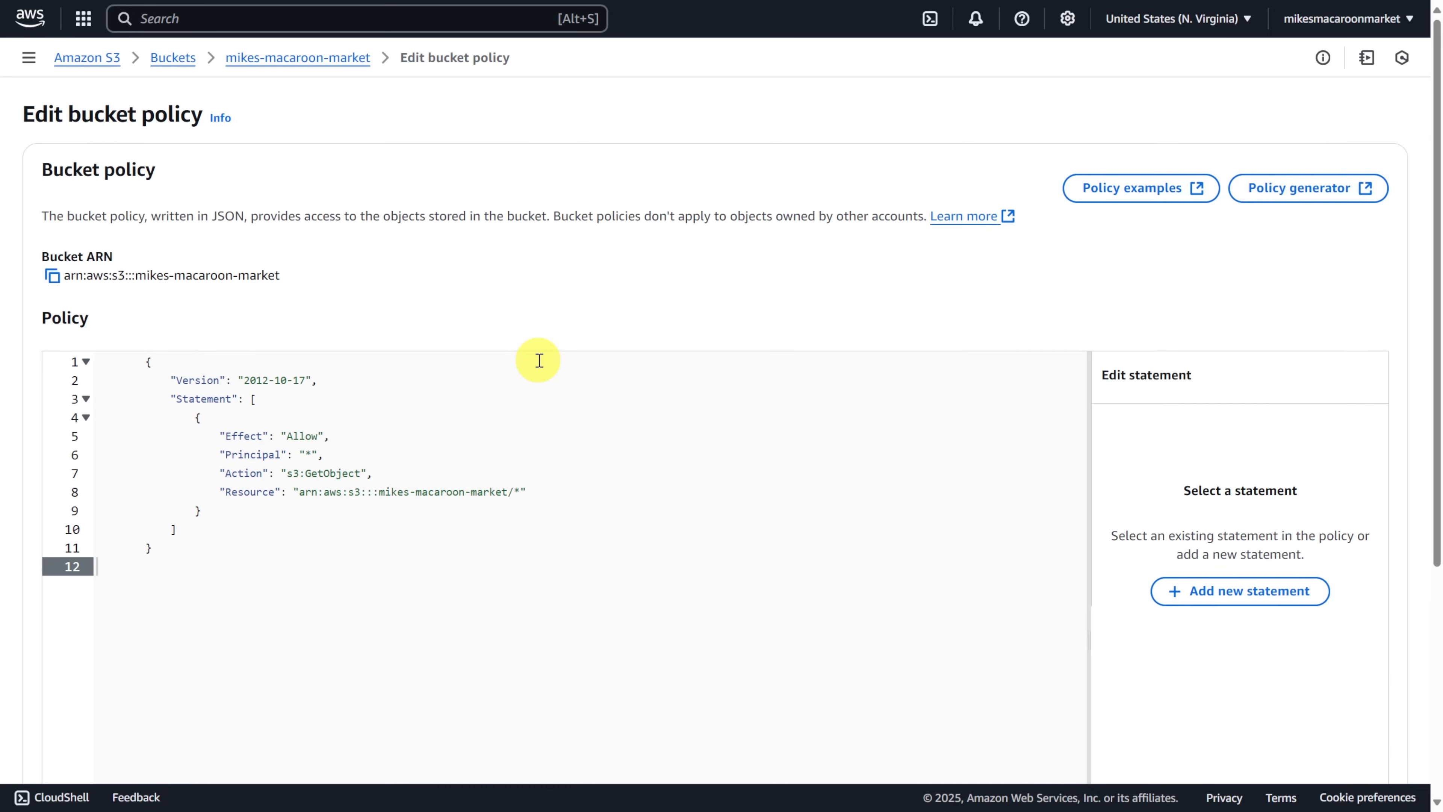
{"action": "scroll", "coordinate": [874, 540], "scroll_direction": "down", "scroll_amount": 5}
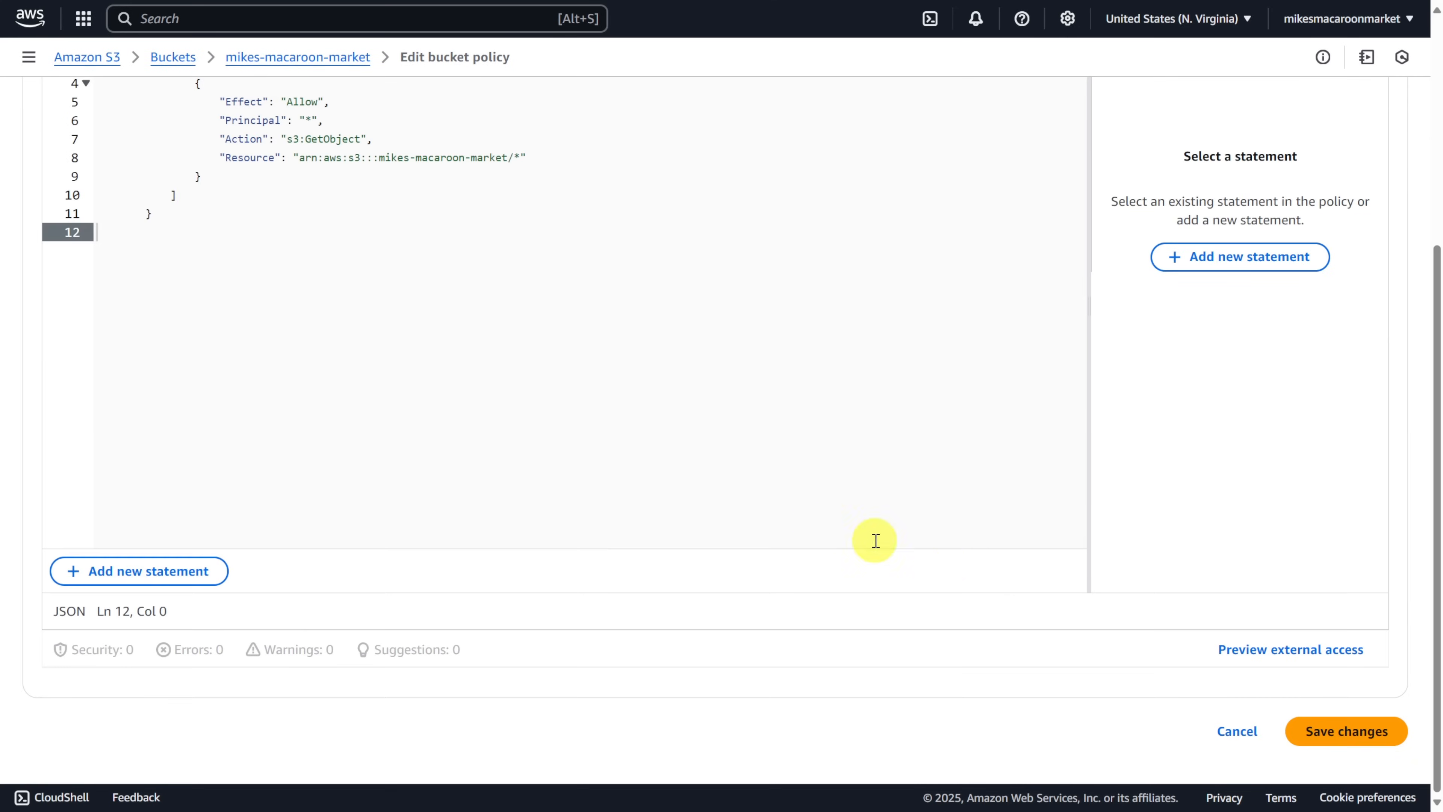
{"action": "left_click", "coordinate": [1342, 733]}
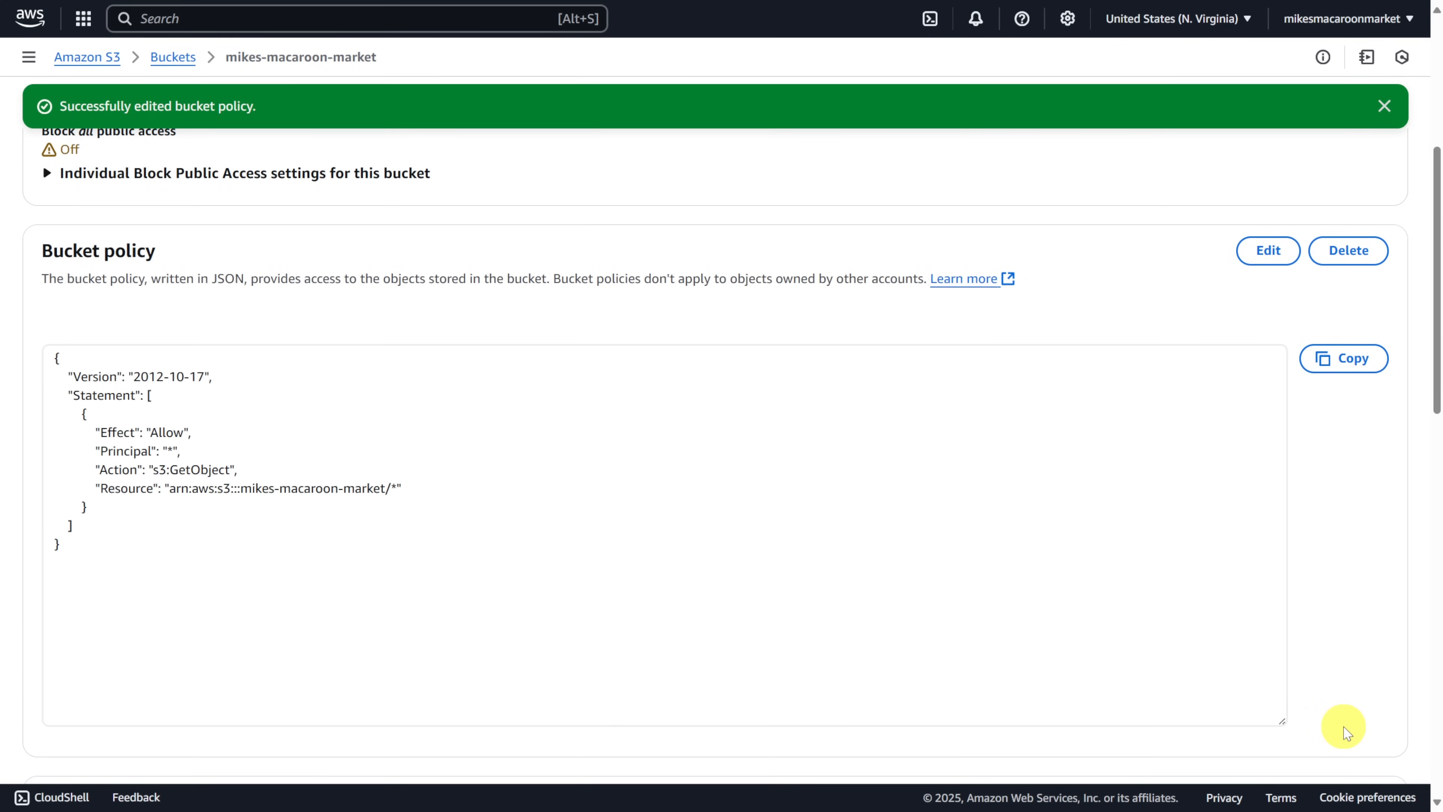
{"action": "scroll", "coordinate": [1252, 632], "scroll_direction": "up", "scroll_amount": 6}
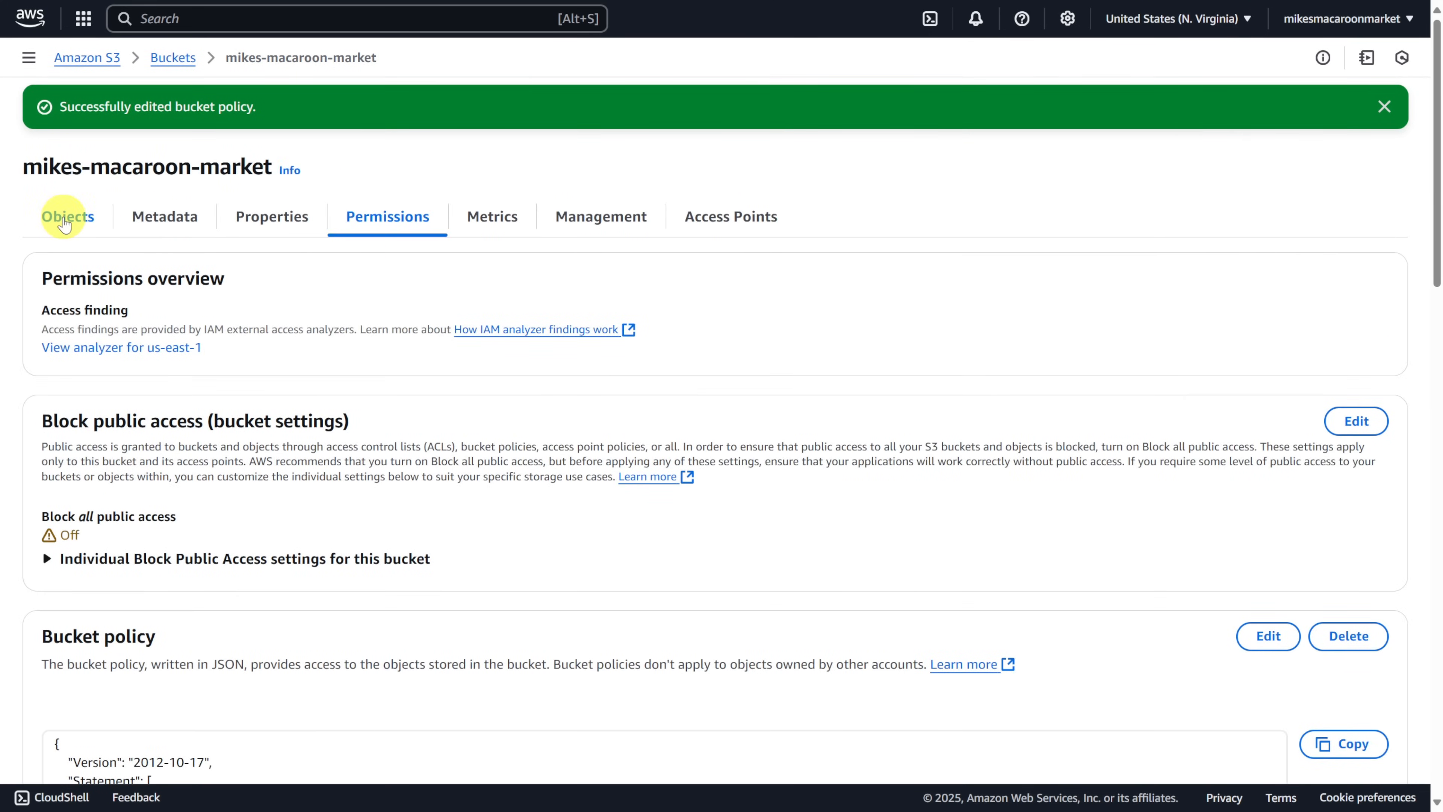
Upload shop.jpg (101.5 KB) from the computer into the mikes-macaroon-market bucket.
{"action": "left_click", "coordinate": [65, 220]}
{"action": "key", "text": "alt+Tab"}
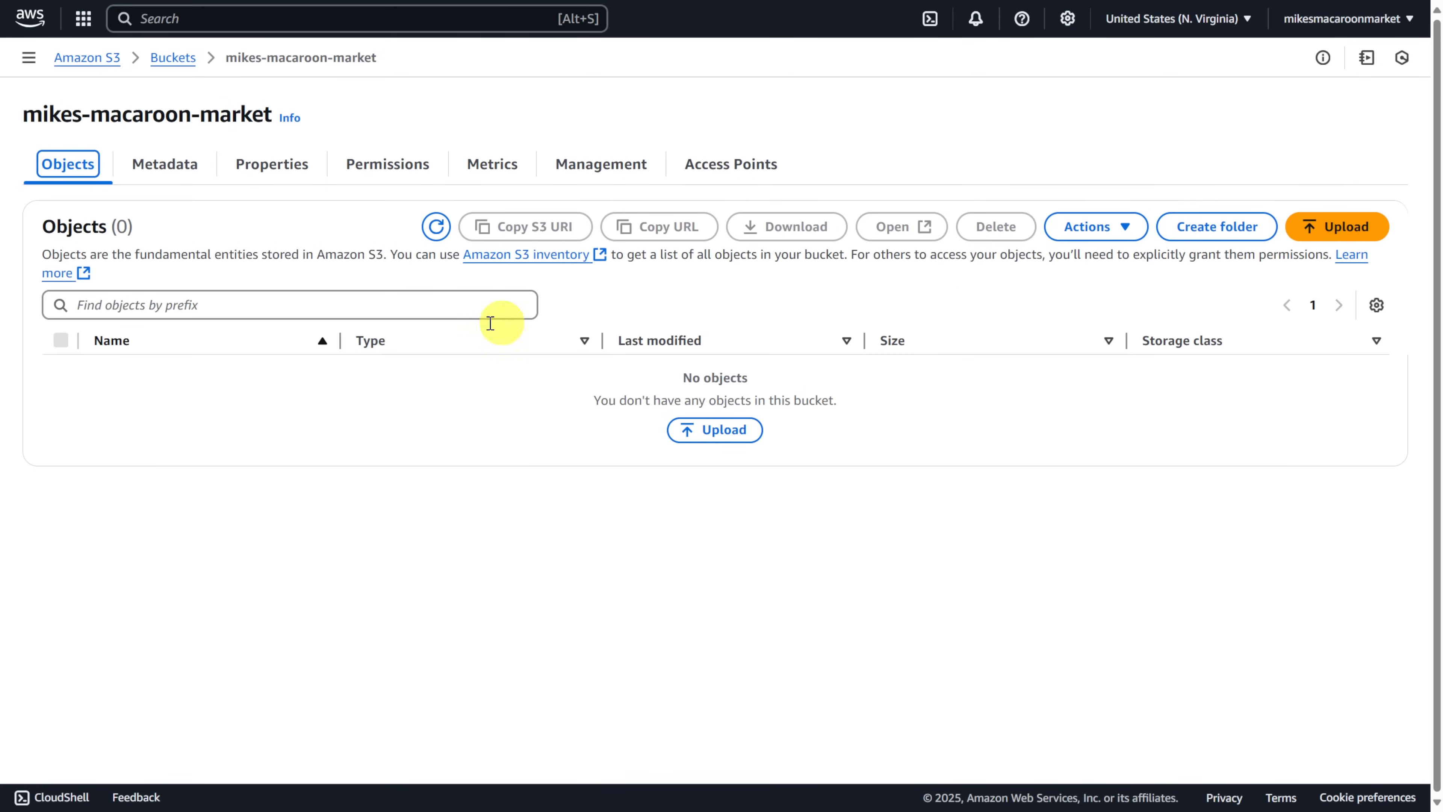
{"action": "left_click", "coordinate": [1307, 228]}
{"action": "left_click", "coordinate": [1230, 277]}
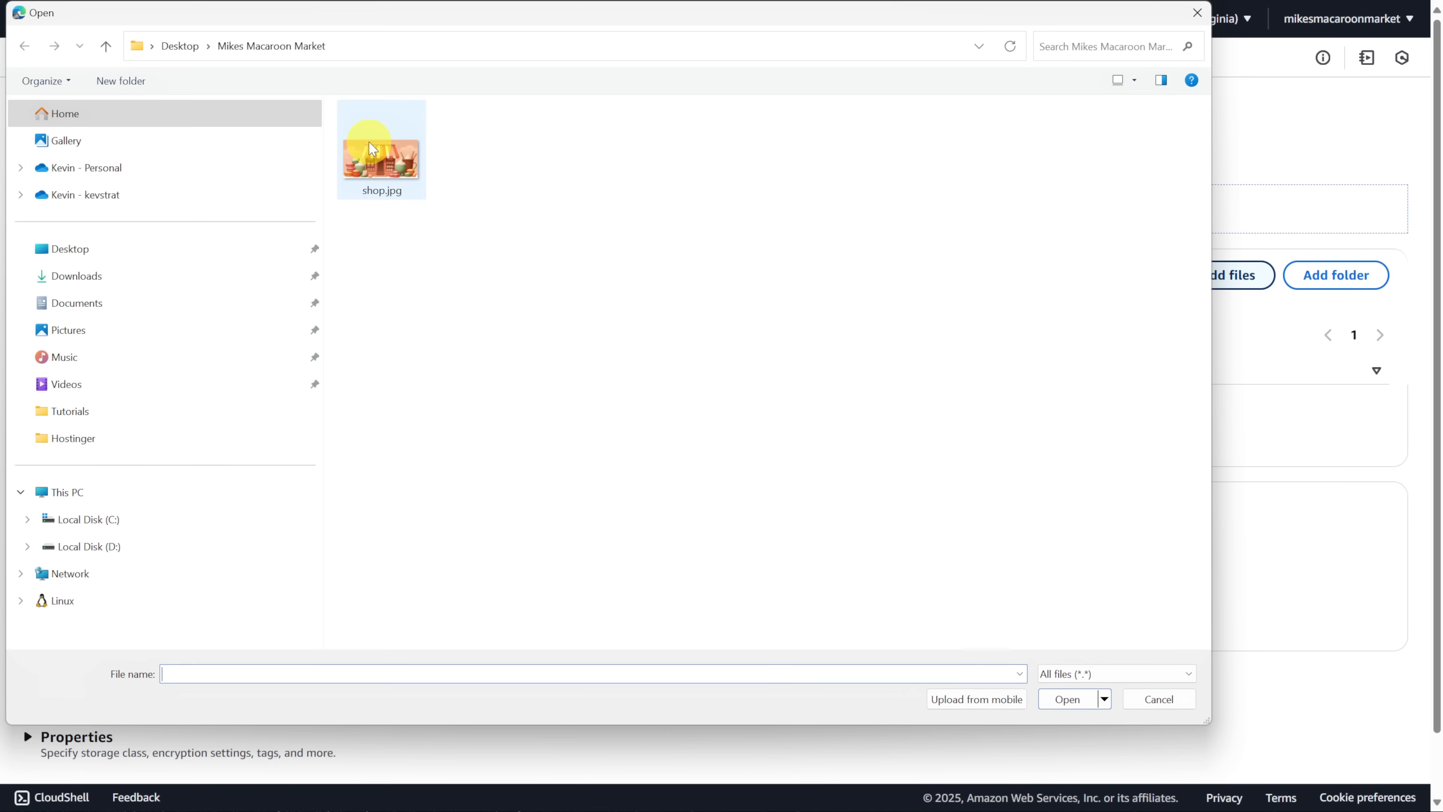
{"action": "double_click", "coordinate": [381, 162]}
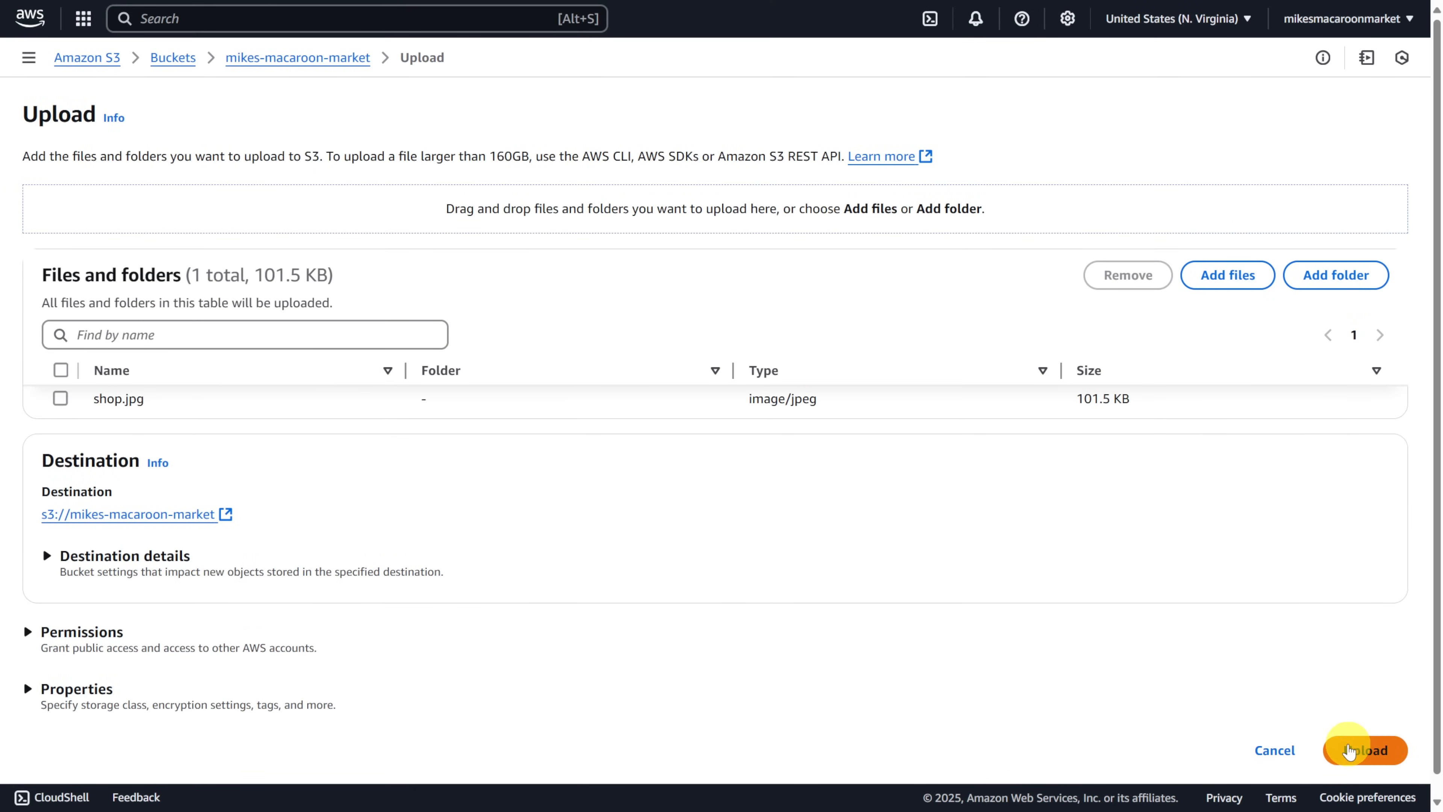
{"action": "left_click", "coordinate": [1349, 750]}
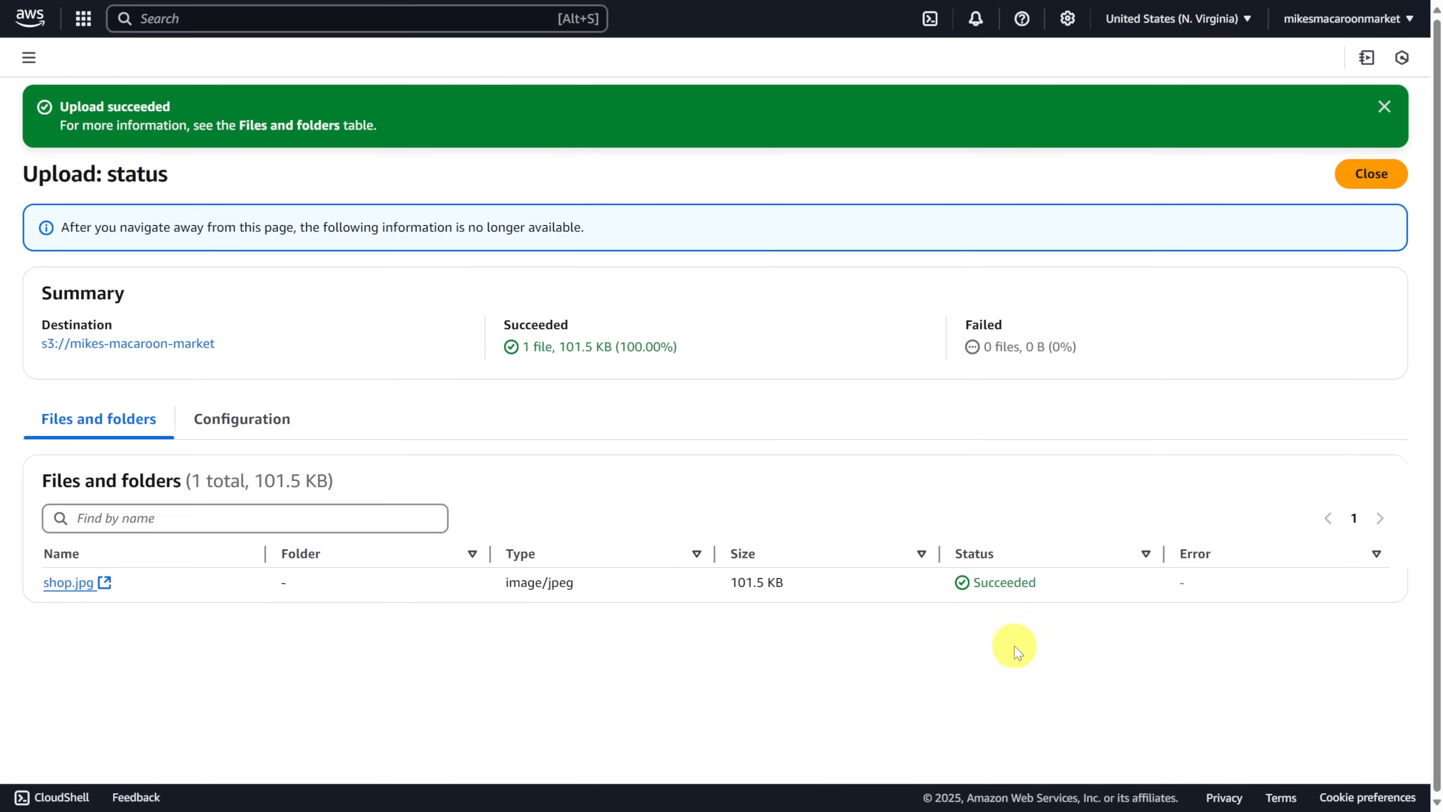
{"action": "left_click", "coordinate": [70, 607]}
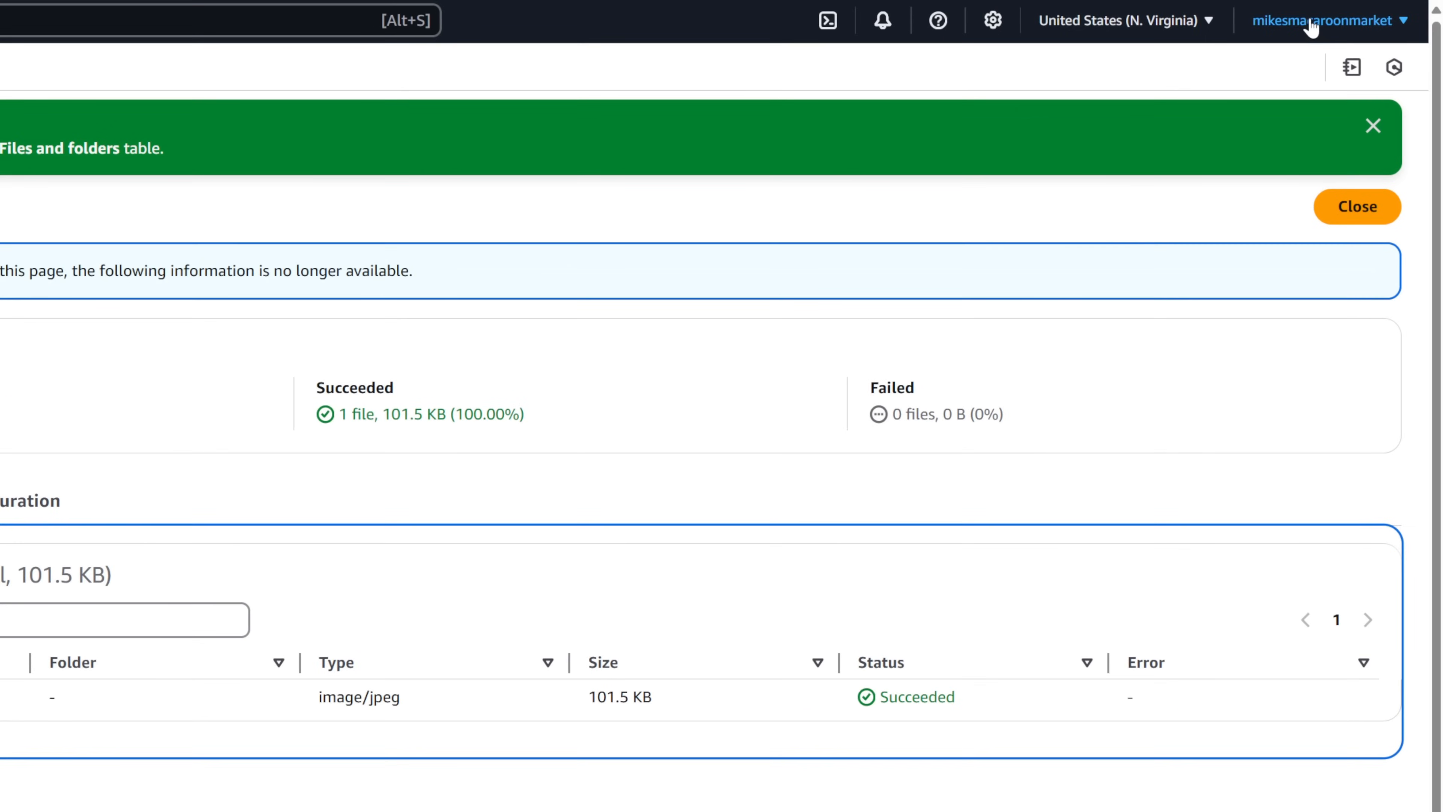
From the account menu's Security credentials page, begin creating a root user access key.
{"action": "left_click", "coordinate": [1312, 25]}
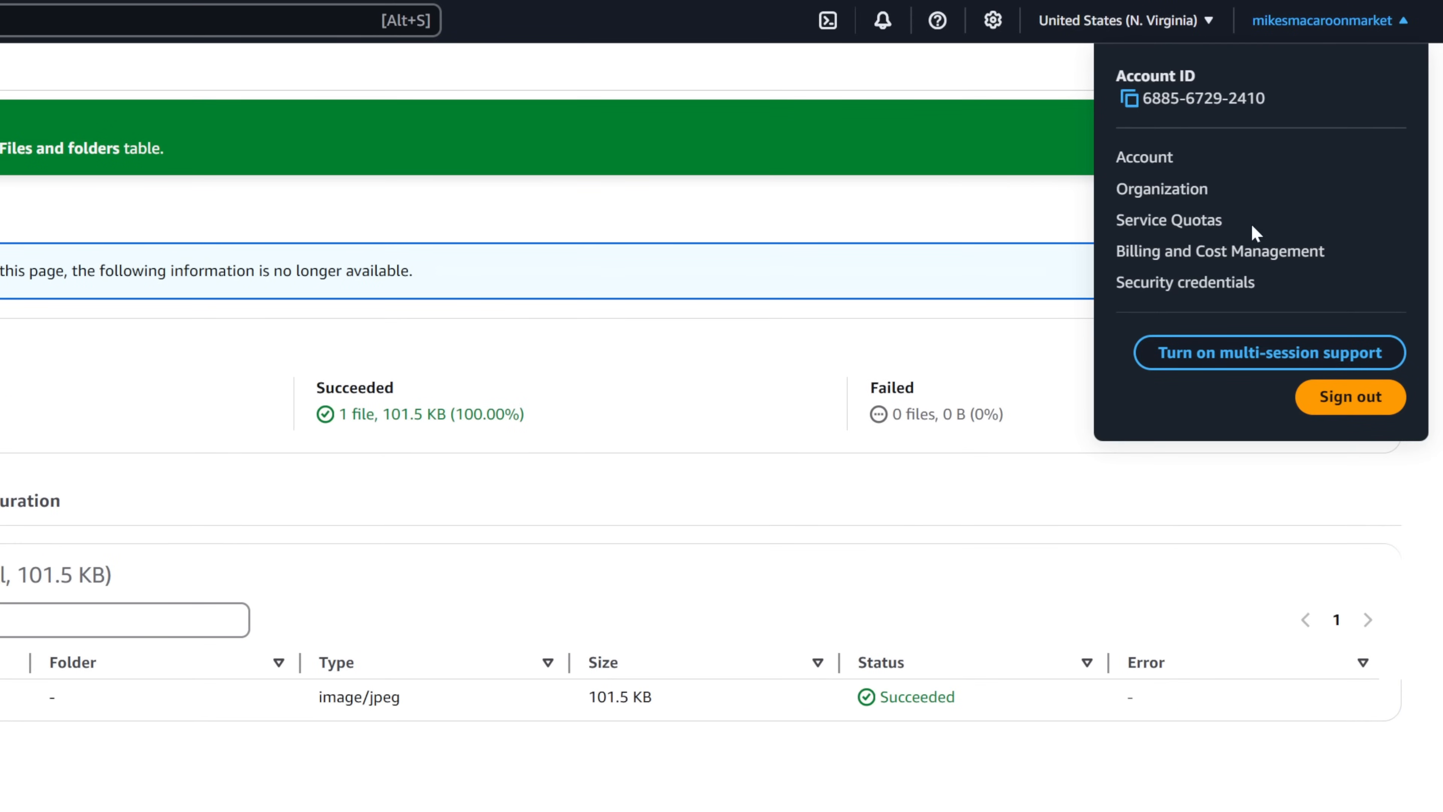
{"action": "left_click", "coordinate": [1221, 283]}
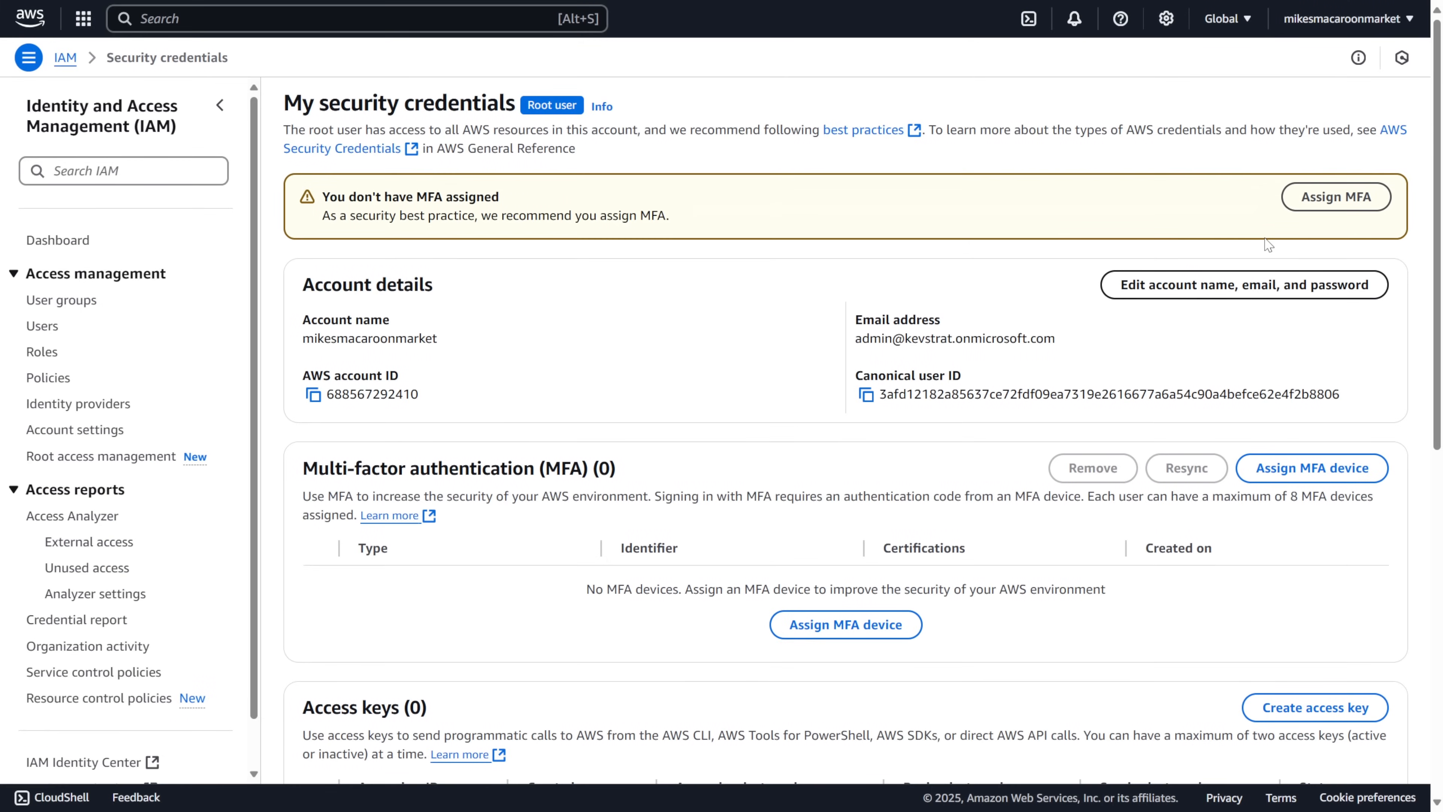
{"action": "scroll", "coordinate": [1267, 244], "scroll_direction": "down", "scroll_amount": 5}
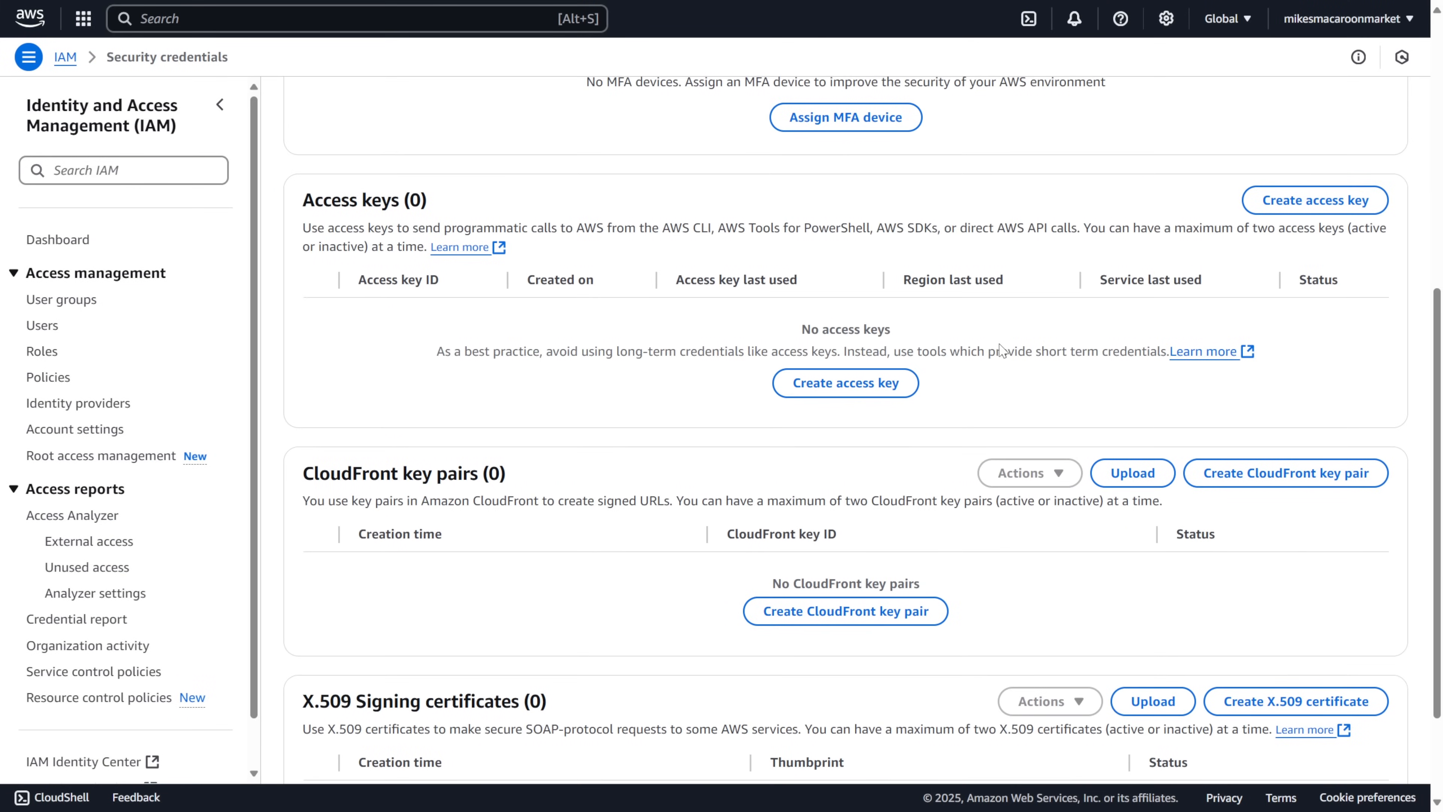
{"action": "left_click", "coordinate": [864, 388]}
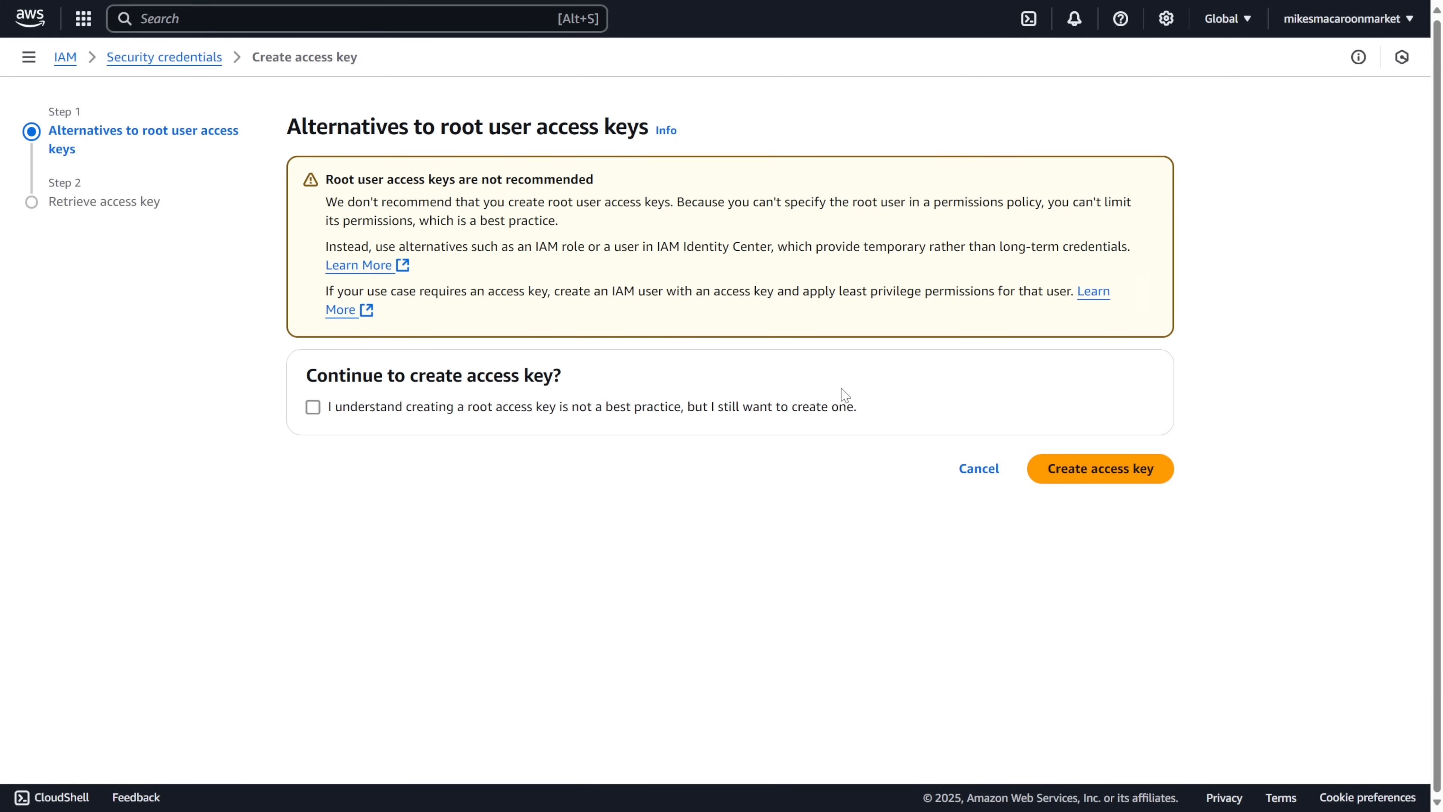
Acknowledge the root access key warning and create the access key.
{"action": "left_click", "coordinate": [564, 411]}
{"action": "left_click", "coordinate": [1112, 478]}
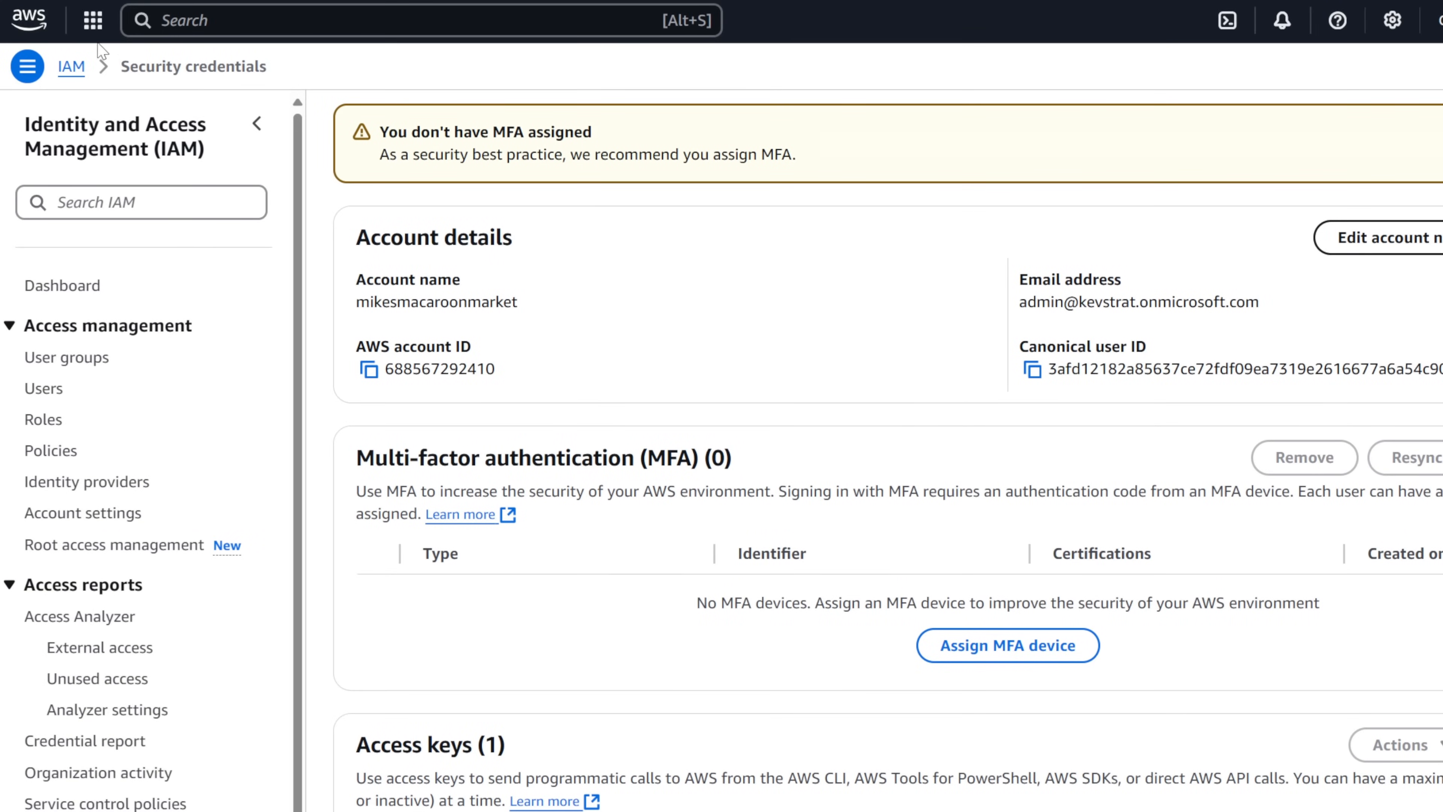
Open Aurora and RDS from the Database services and start a new database.
{"action": "left_click", "coordinate": [93, 20]}
{"action": "left_click", "coordinate": [133, 508]}
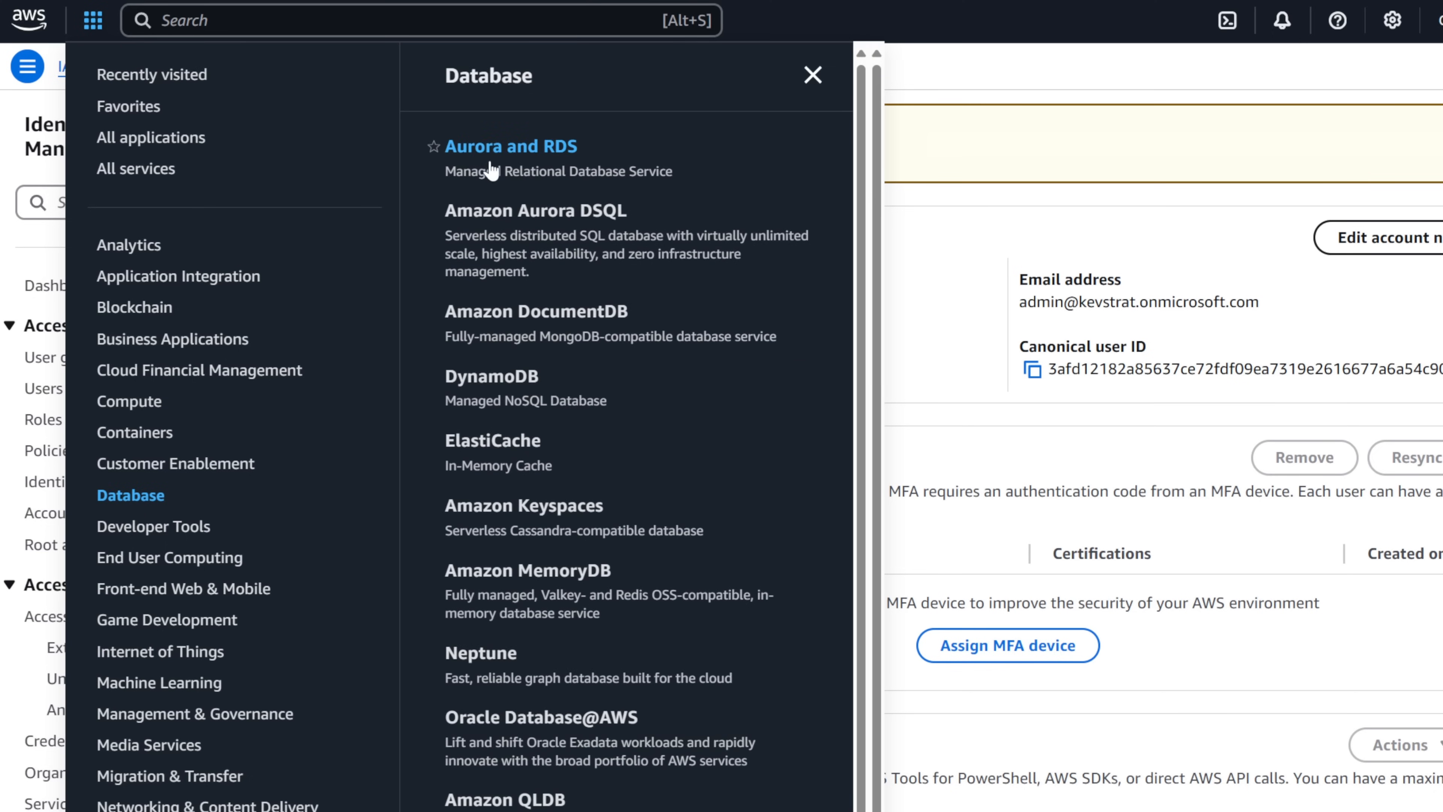
{"action": "left_click", "coordinate": [507, 147]}
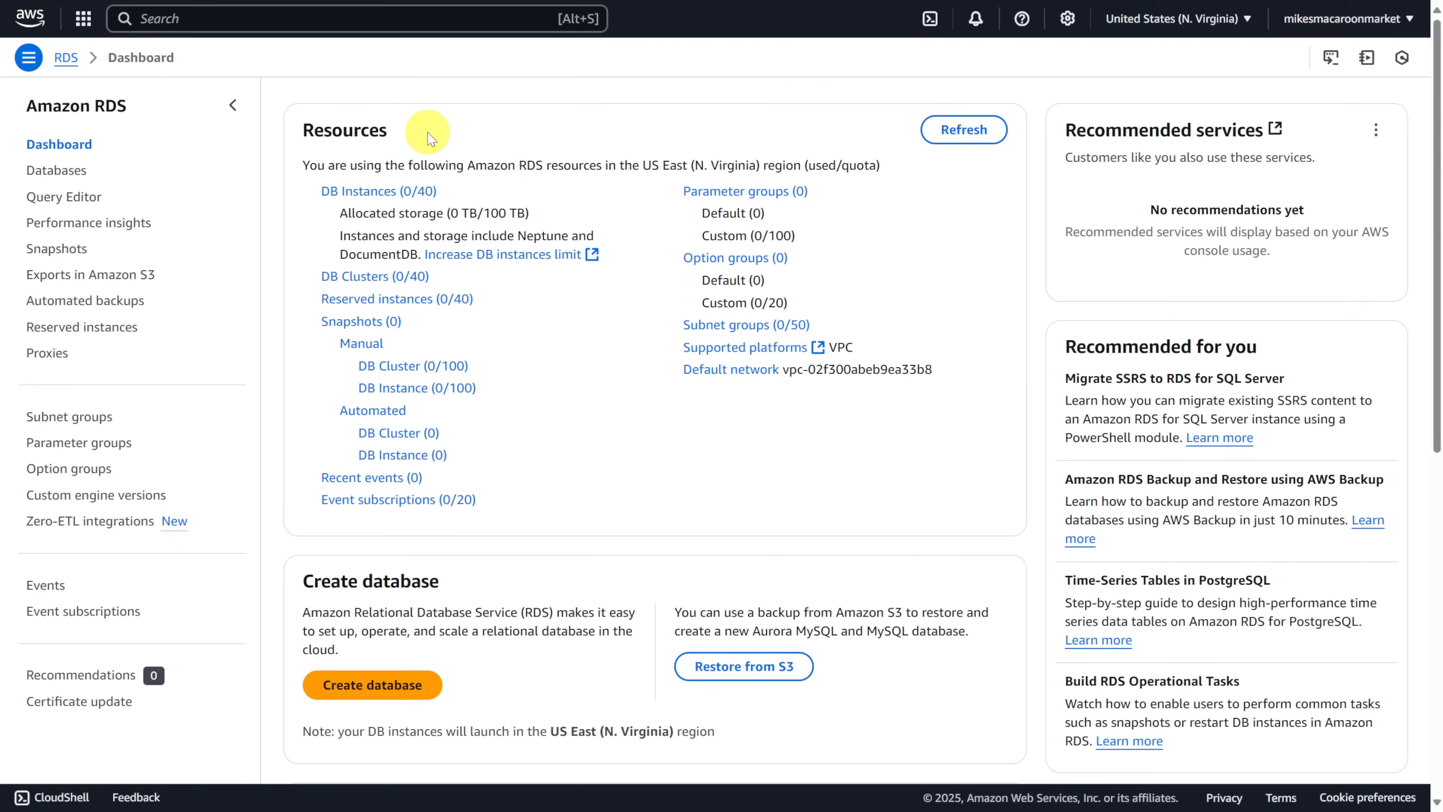
{"action": "left_click", "coordinate": [373, 686]}
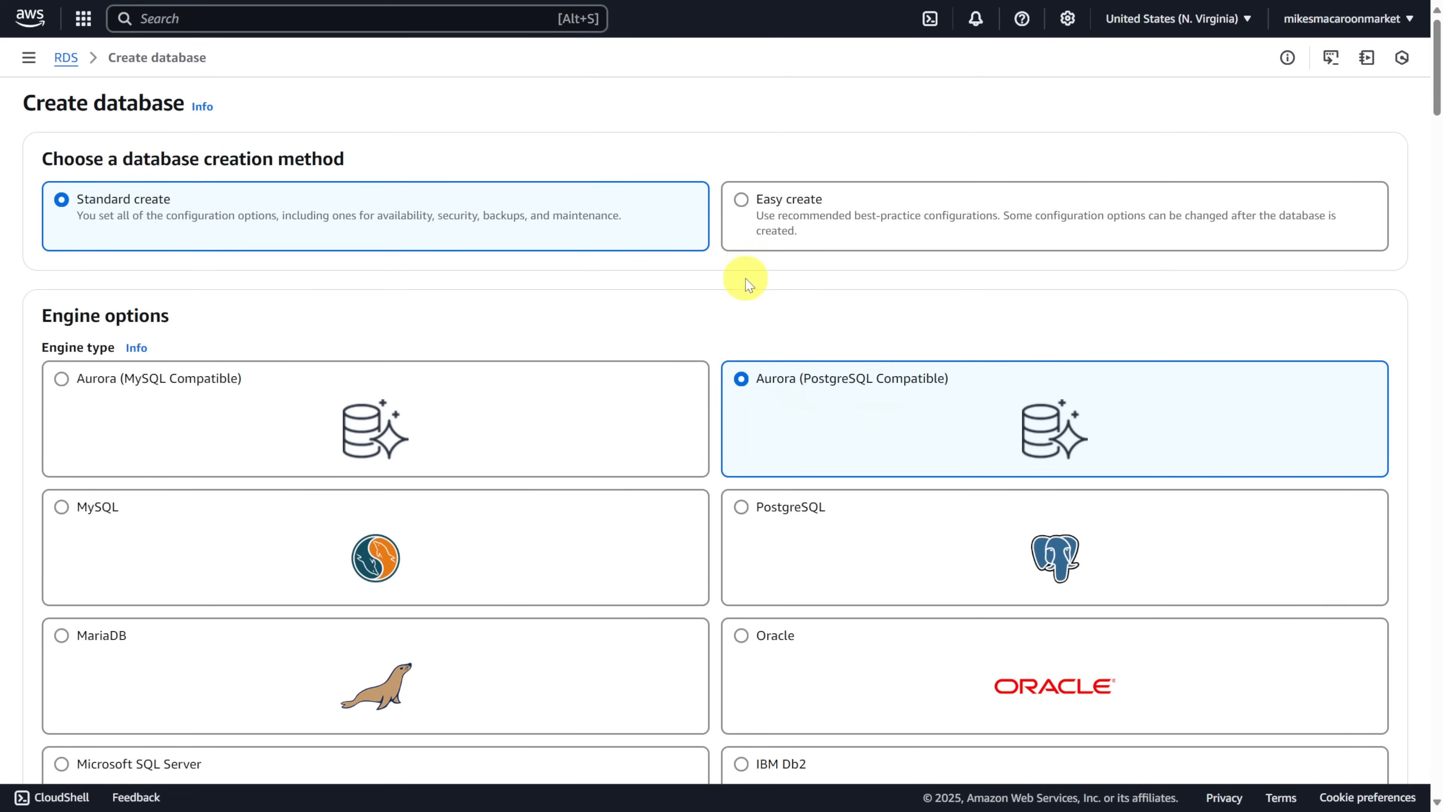
Choose Easy create with the PostgreSQL engine and the Free tier instance size.
{"action": "left_click", "coordinate": [793, 216]}
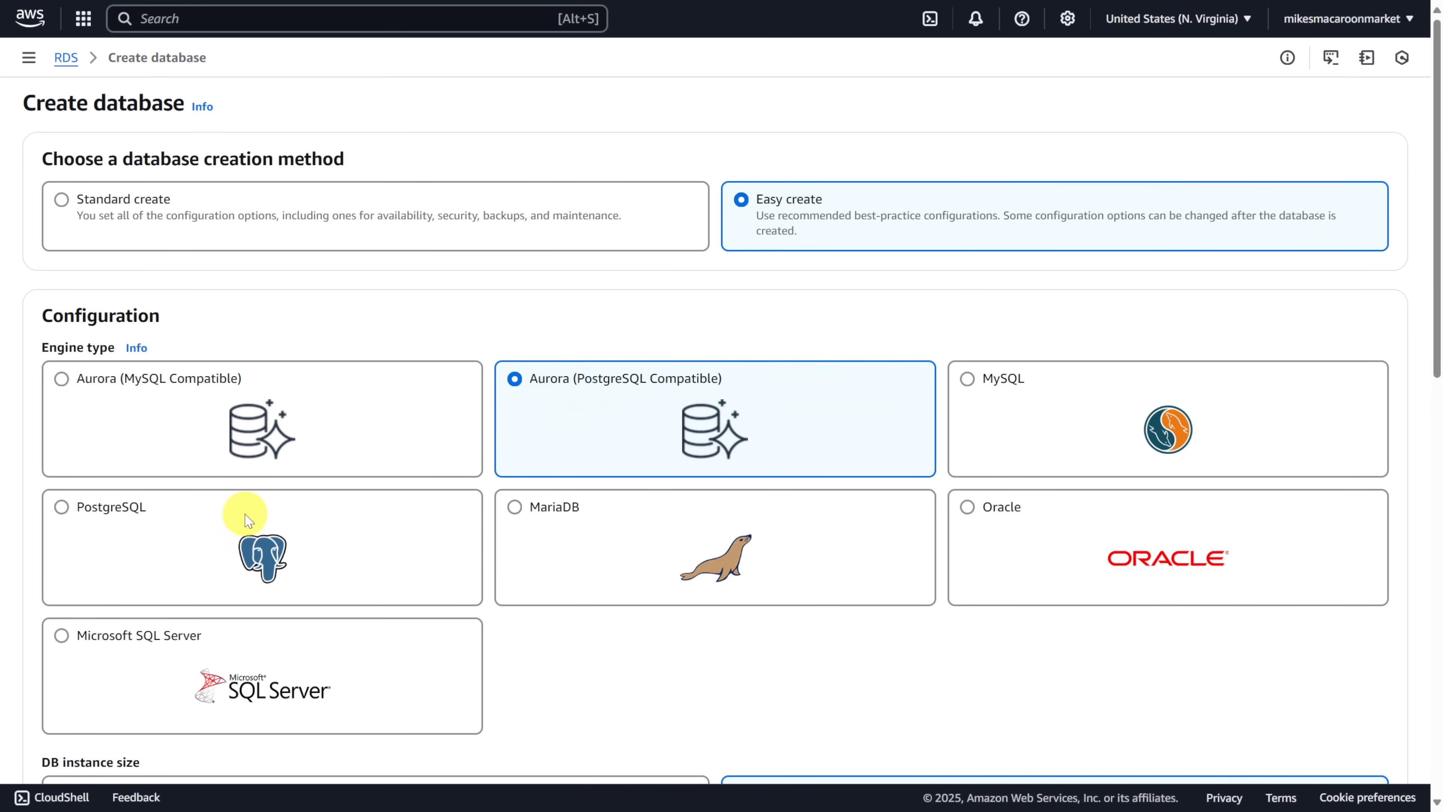
{"action": "left_click", "coordinate": [219, 522]}
{"action": "scroll", "coordinate": [222, 522], "scroll_direction": "down", "scroll_amount": 3}
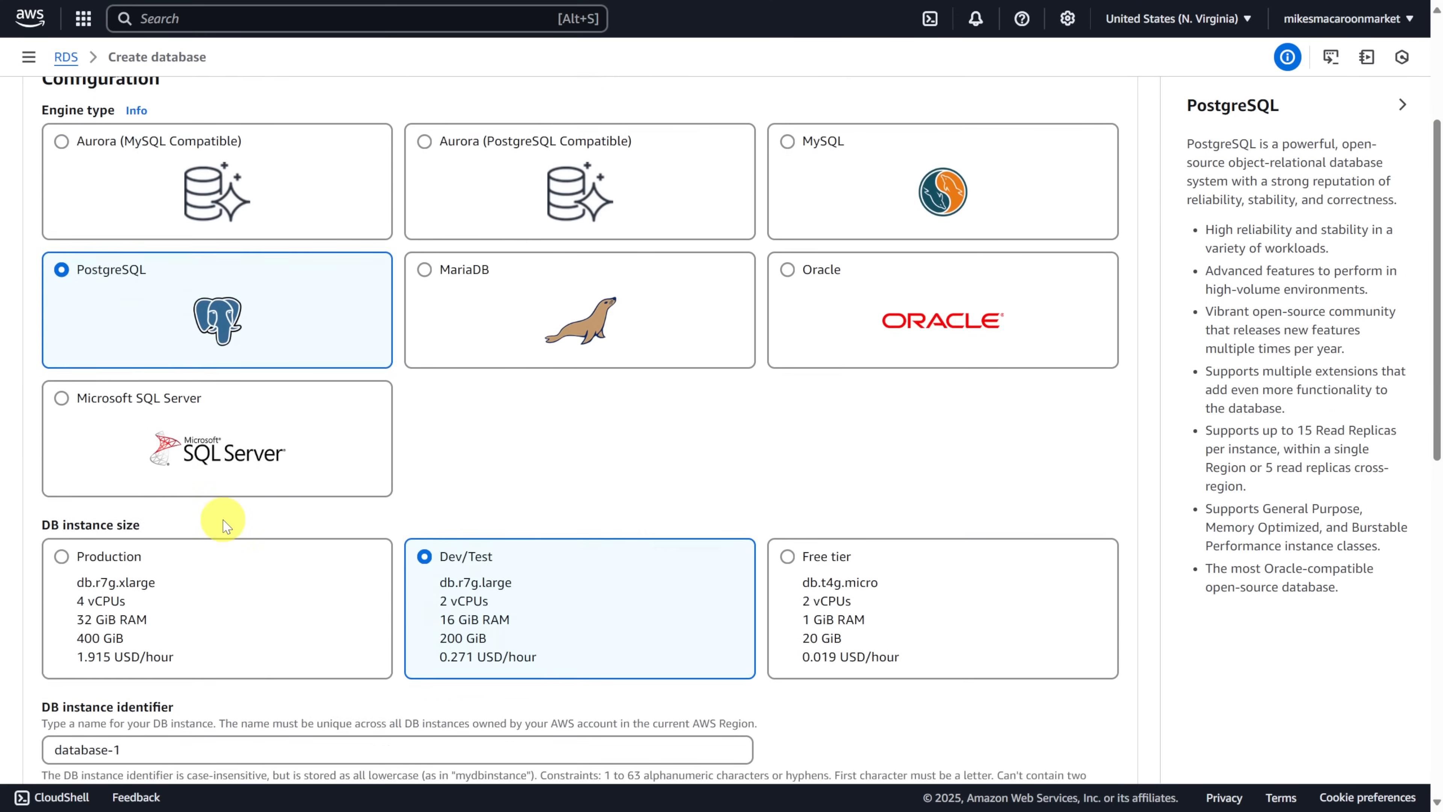
{"action": "scroll", "coordinate": [223, 523], "scroll_direction": "down", "scroll_amount": 5}
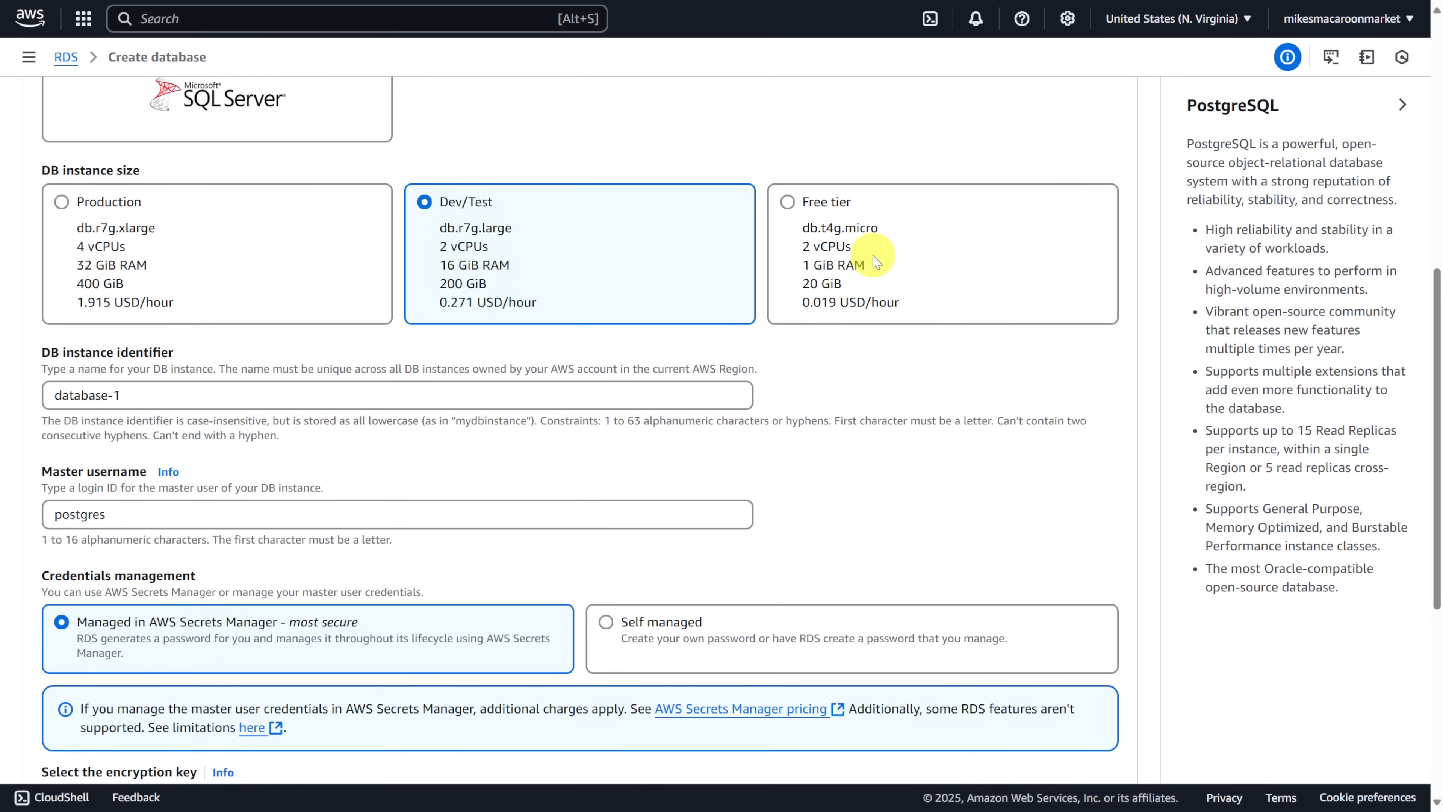
{"action": "left_click", "coordinate": [895, 250]}
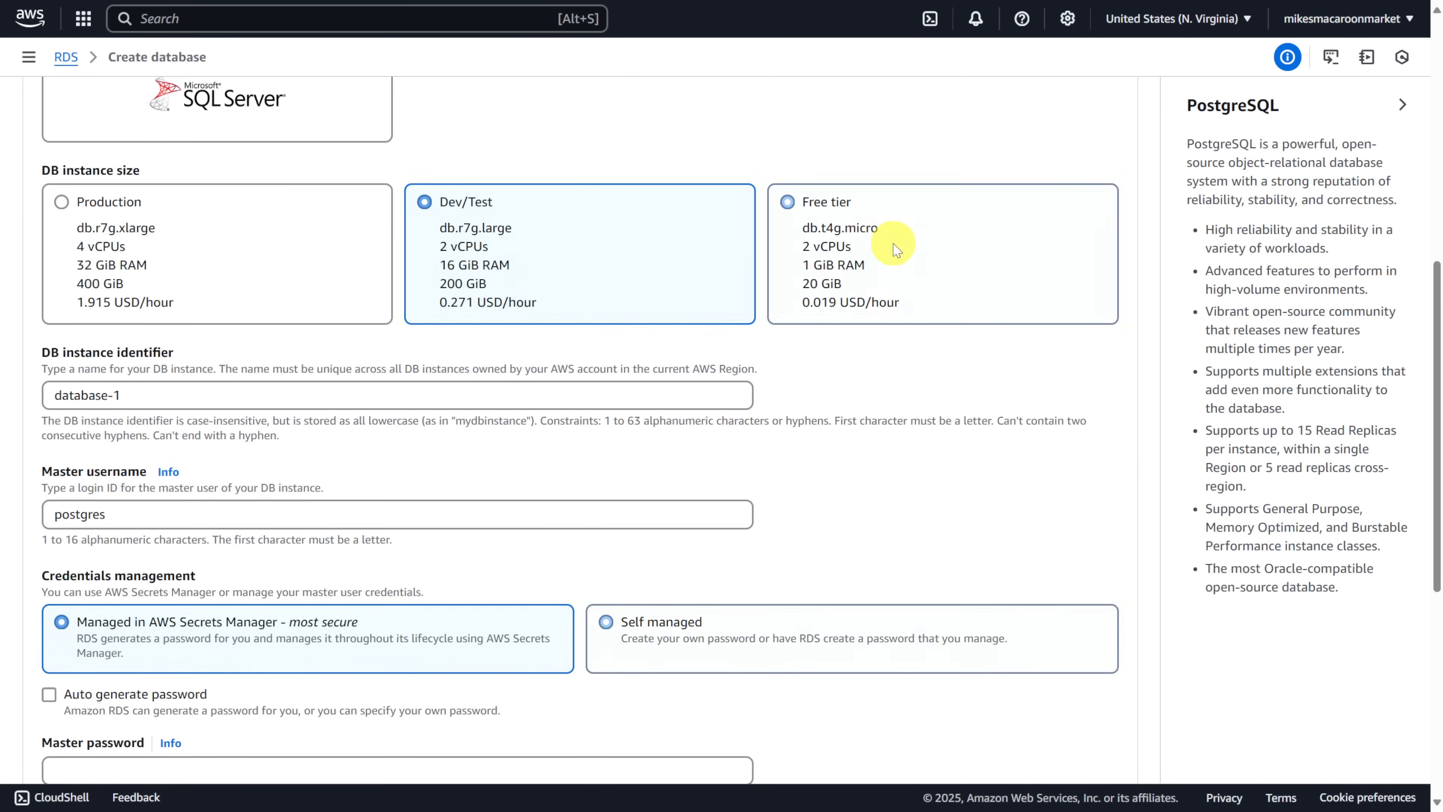
Name the database mikes-macaroon-market and enable an auto-generated master password.
{"action": "left_click_drag", "start_coordinate": [151, 394], "coordinate": [35, 398]}
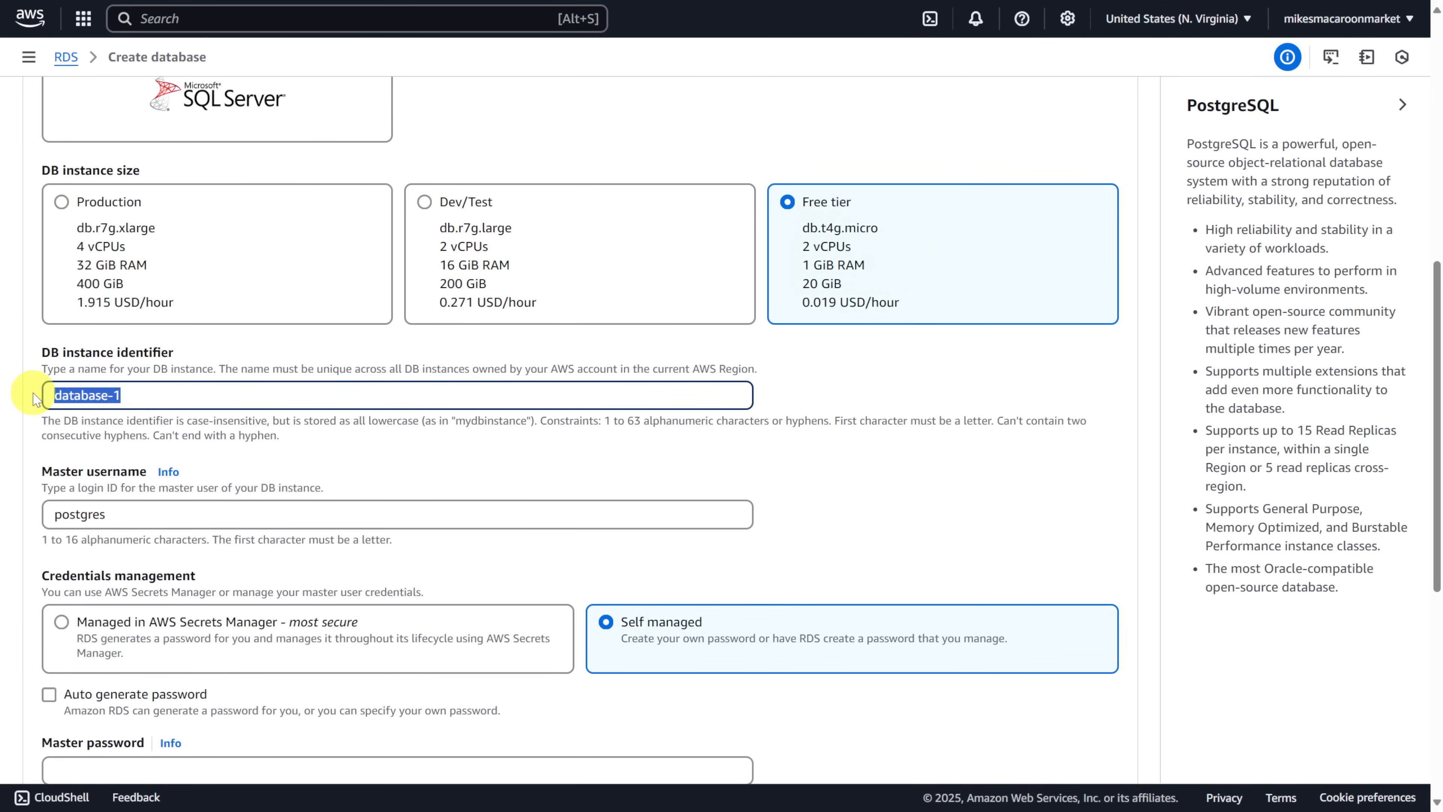
{"action": "type", "text": "mikes-macaroon-market"}
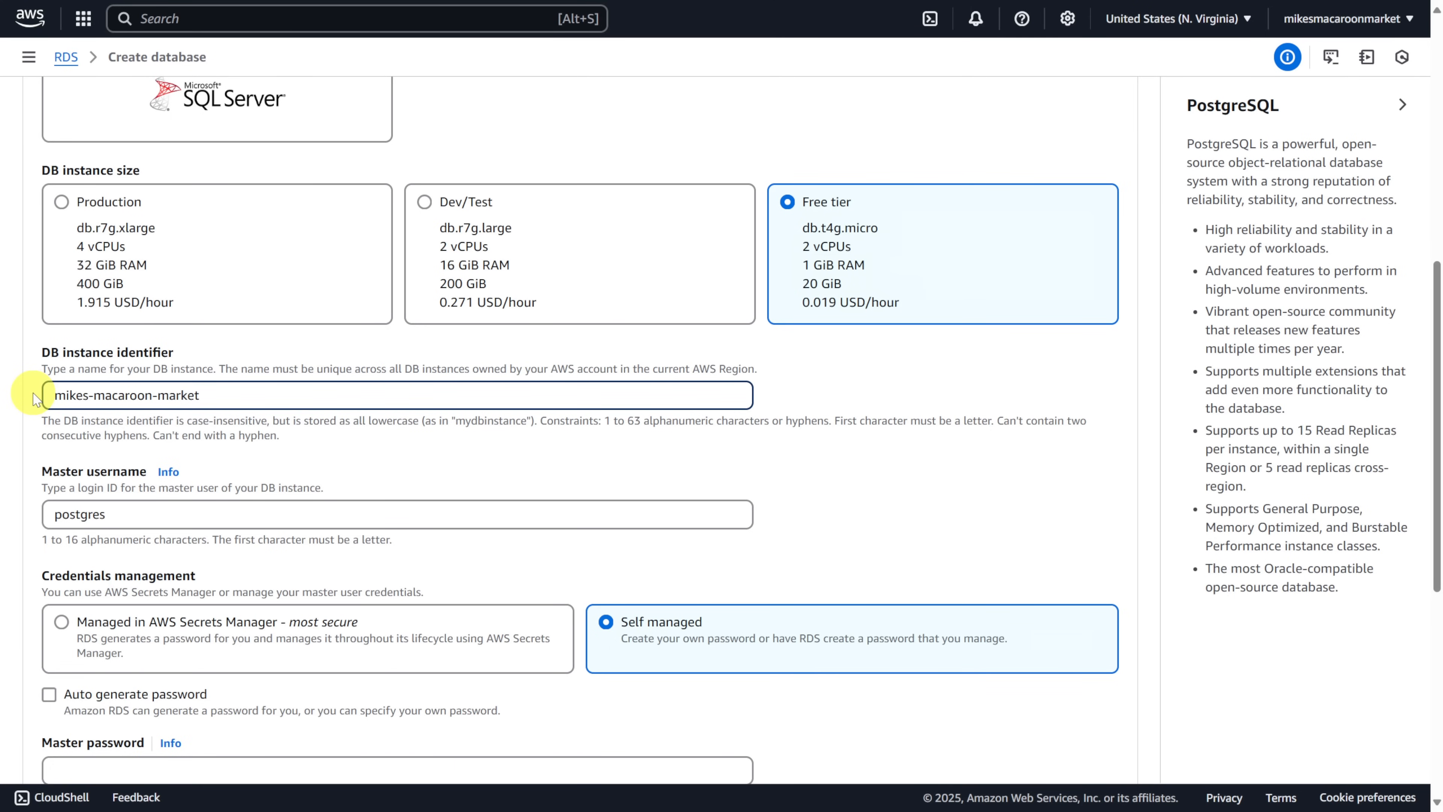
{"action": "left_click", "coordinate": [50, 695]}
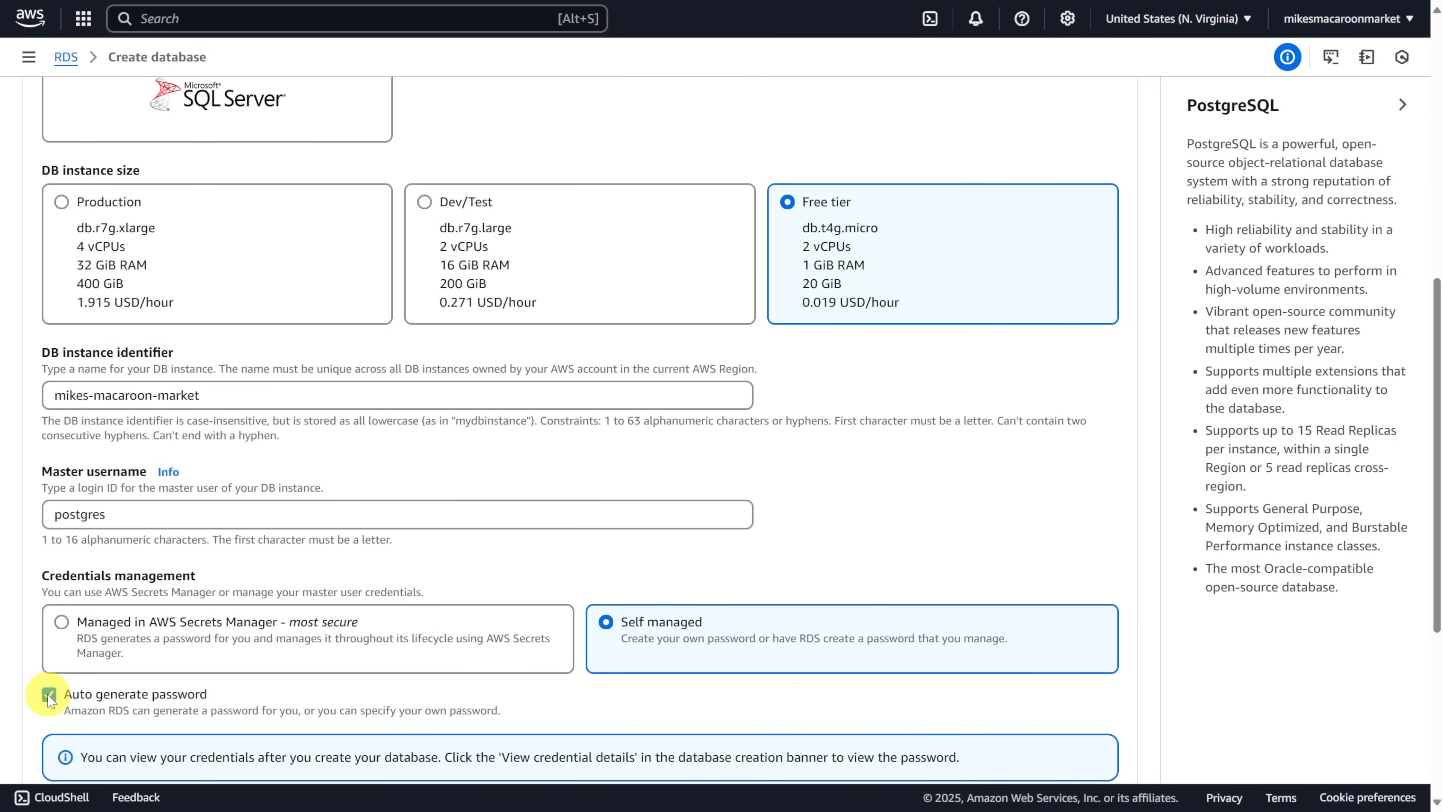
{"action": "scroll", "coordinate": [50, 701], "scroll_direction": "down", "scroll_amount": 5}
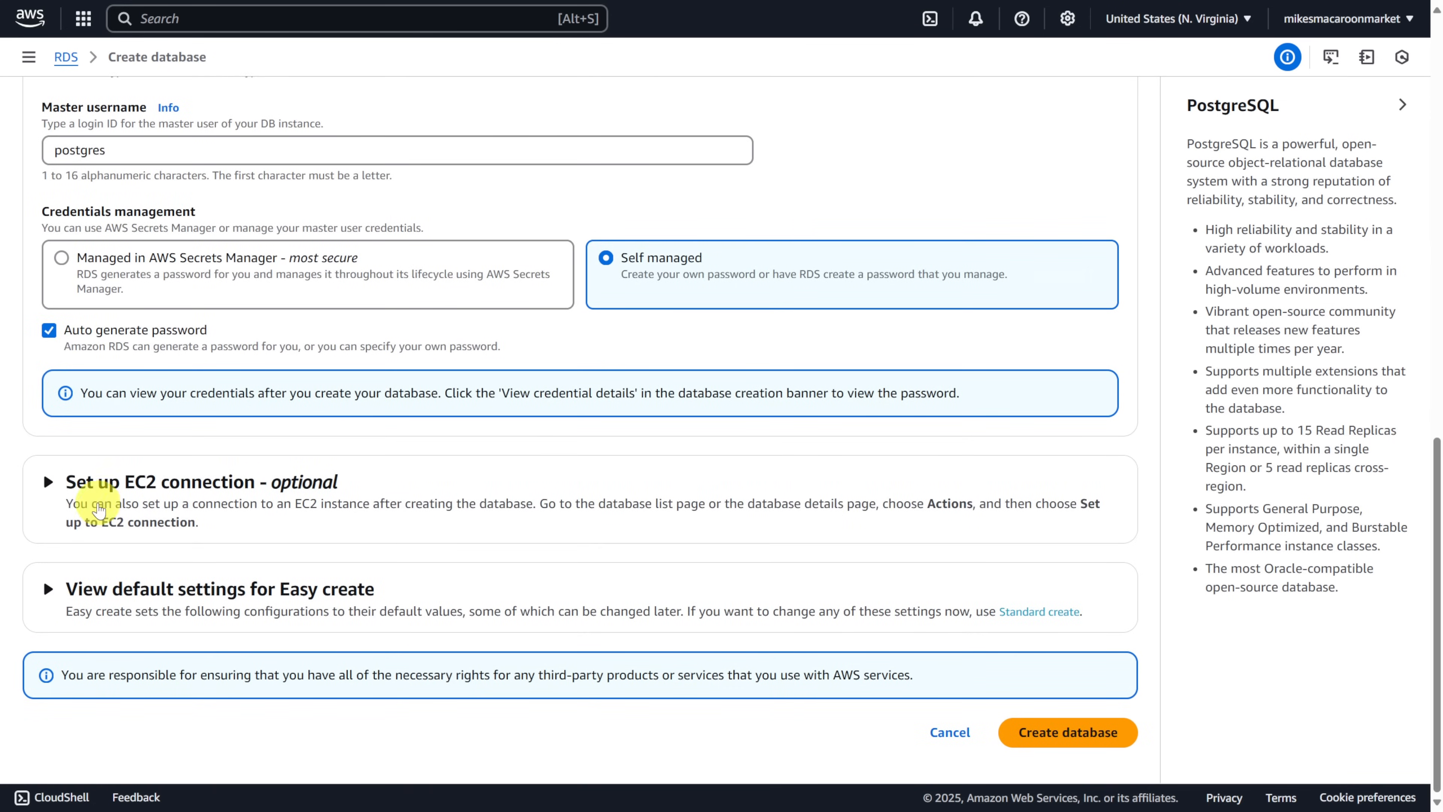
Set up an EC2 compute resource connection to the MikesMacaroonMarketWebsite instance.
{"action": "left_click", "coordinate": [79, 491]}
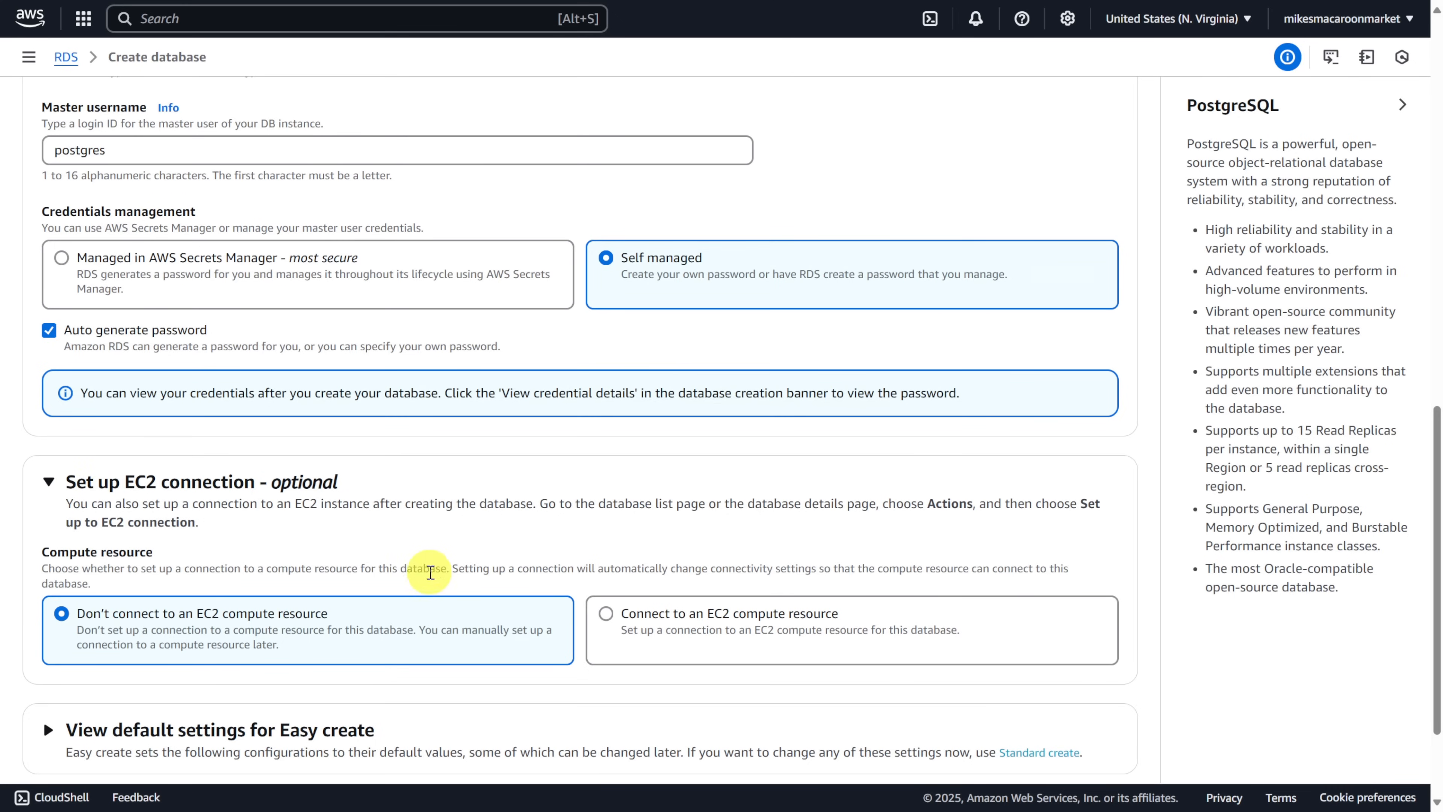
{"action": "left_click", "coordinate": [648, 631]}
{"action": "scroll", "coordinate": [644, 619], "scroll_direction": "down", "scroll_amount": 4}
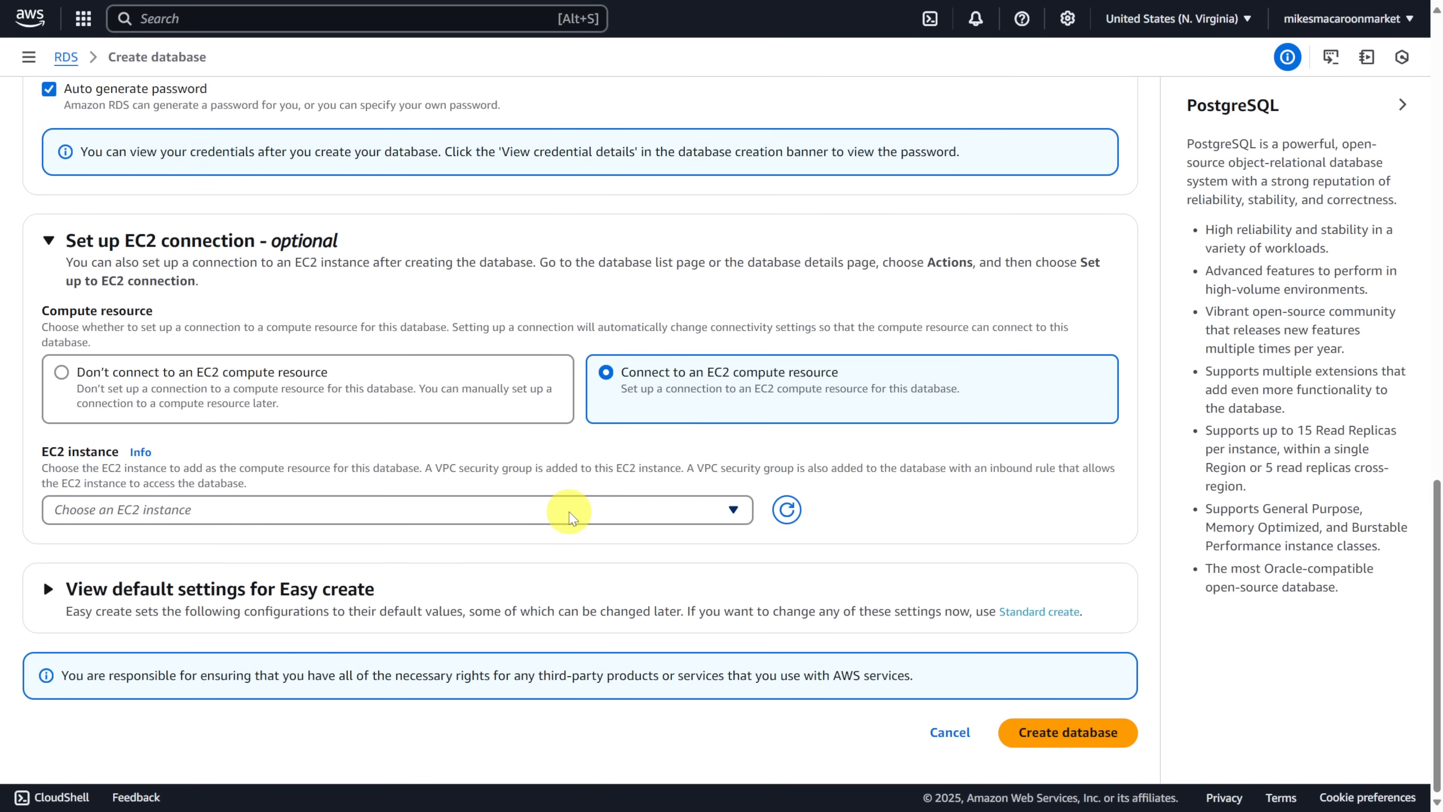
{"action": "left_click", "coordinate": [570, 517]}
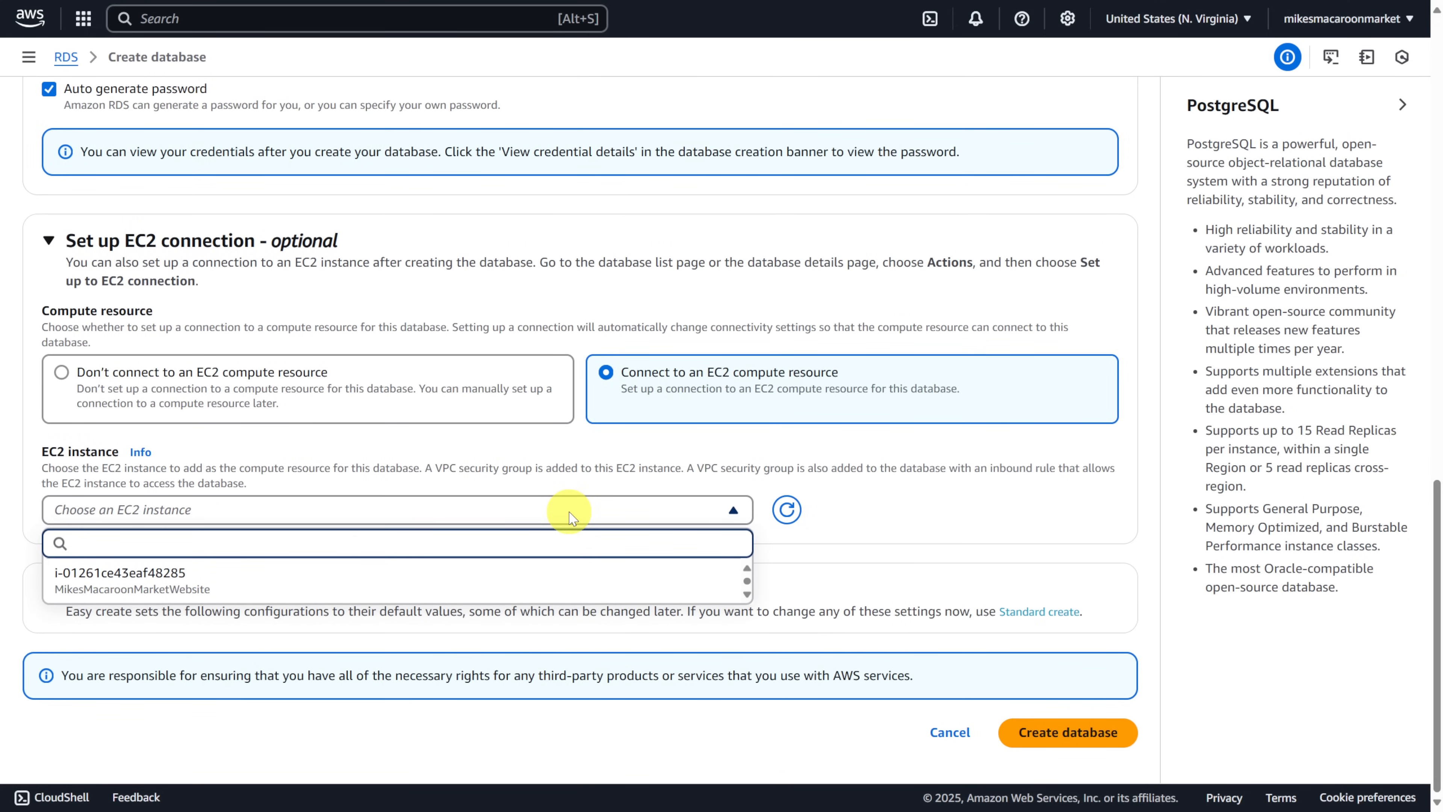
{"action": "left_click", "coordinate": [458, 582]}
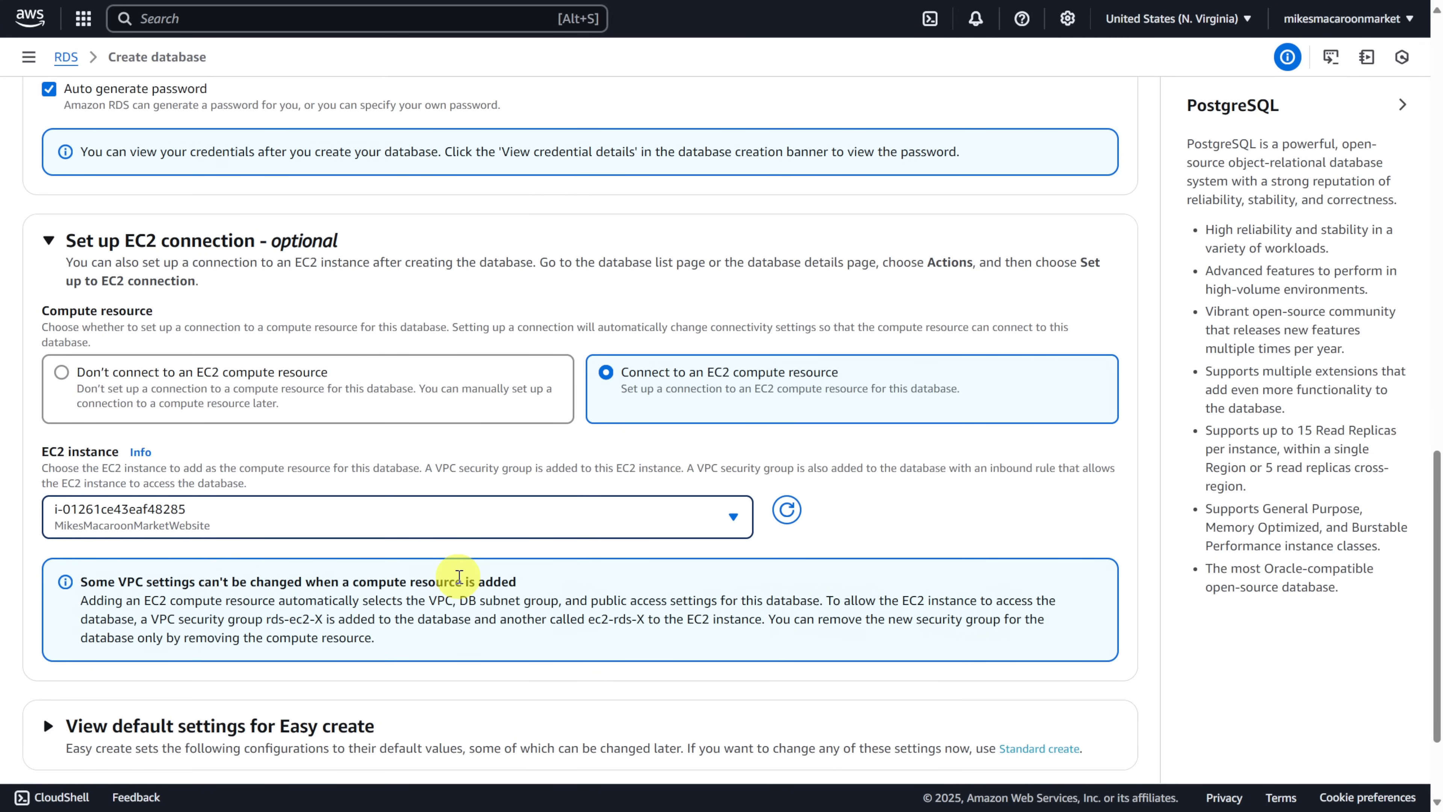
{"action": "scroll", "coordinate": [477, 602], "scroll_direction": "down", "scroll_amount": 2}
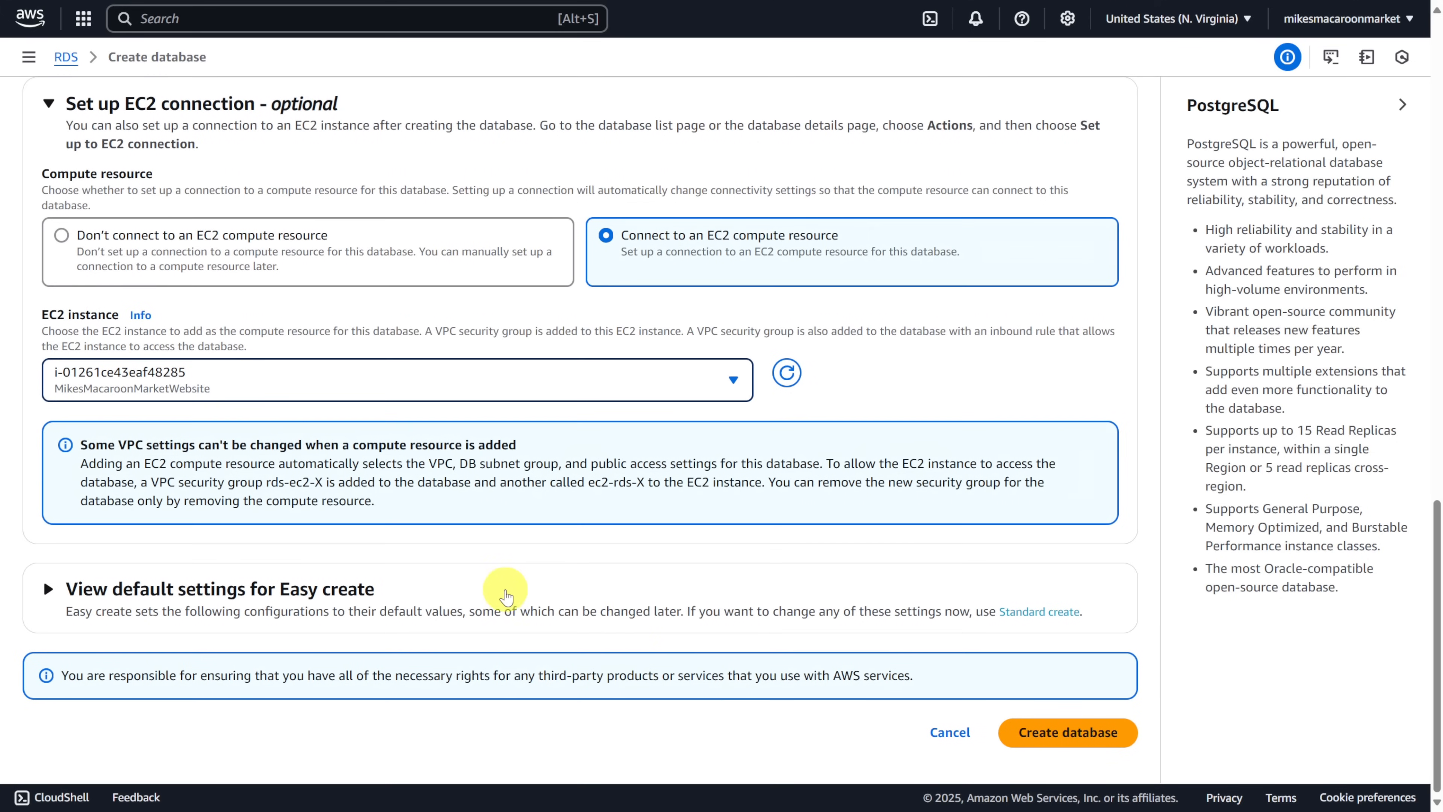
Create the mikes-macaroon-market database, then review and close its connection credential details.
{"action": "left_click", "coordinate": [1051, 742]}
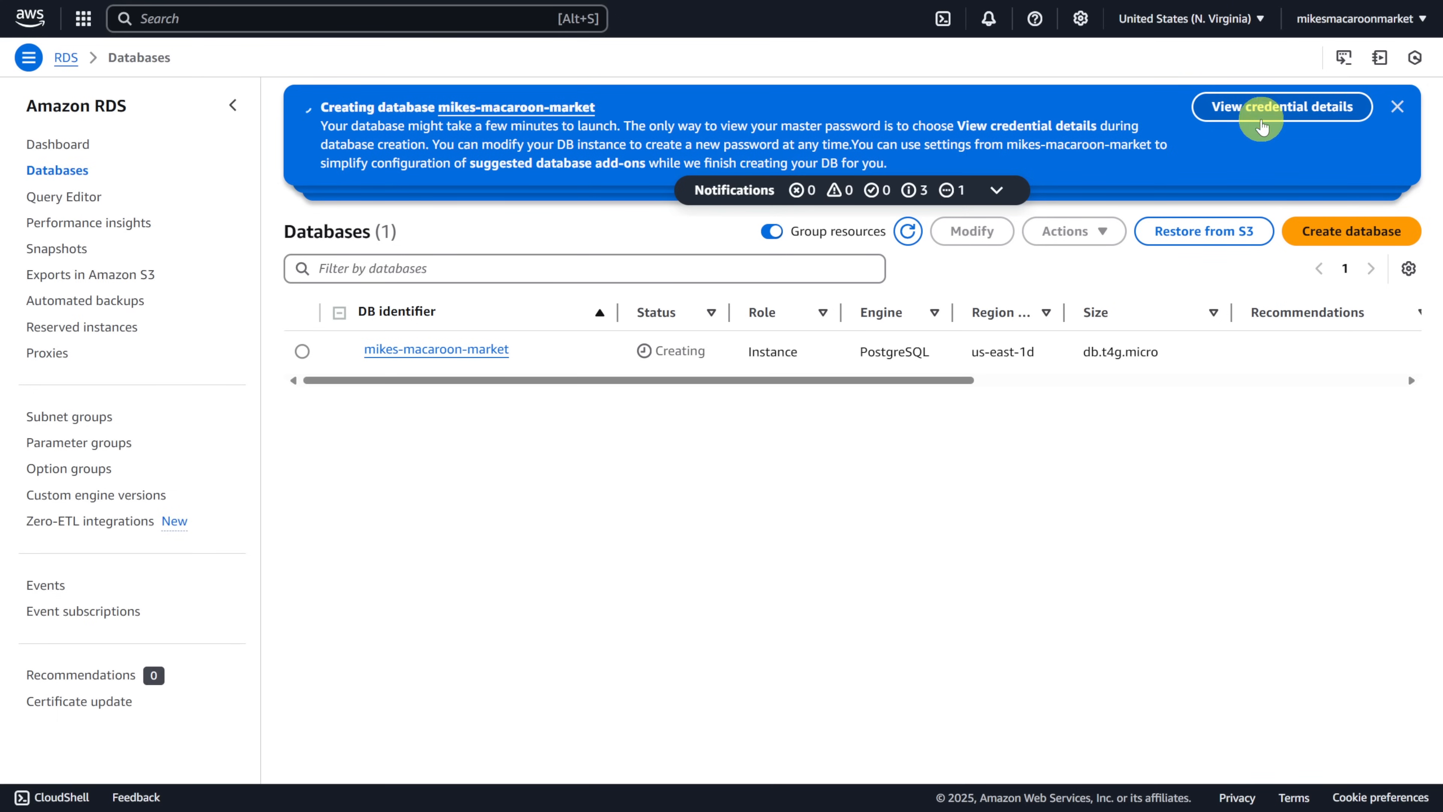
{"action": "left_click", "coordinate": [1276, 111]}
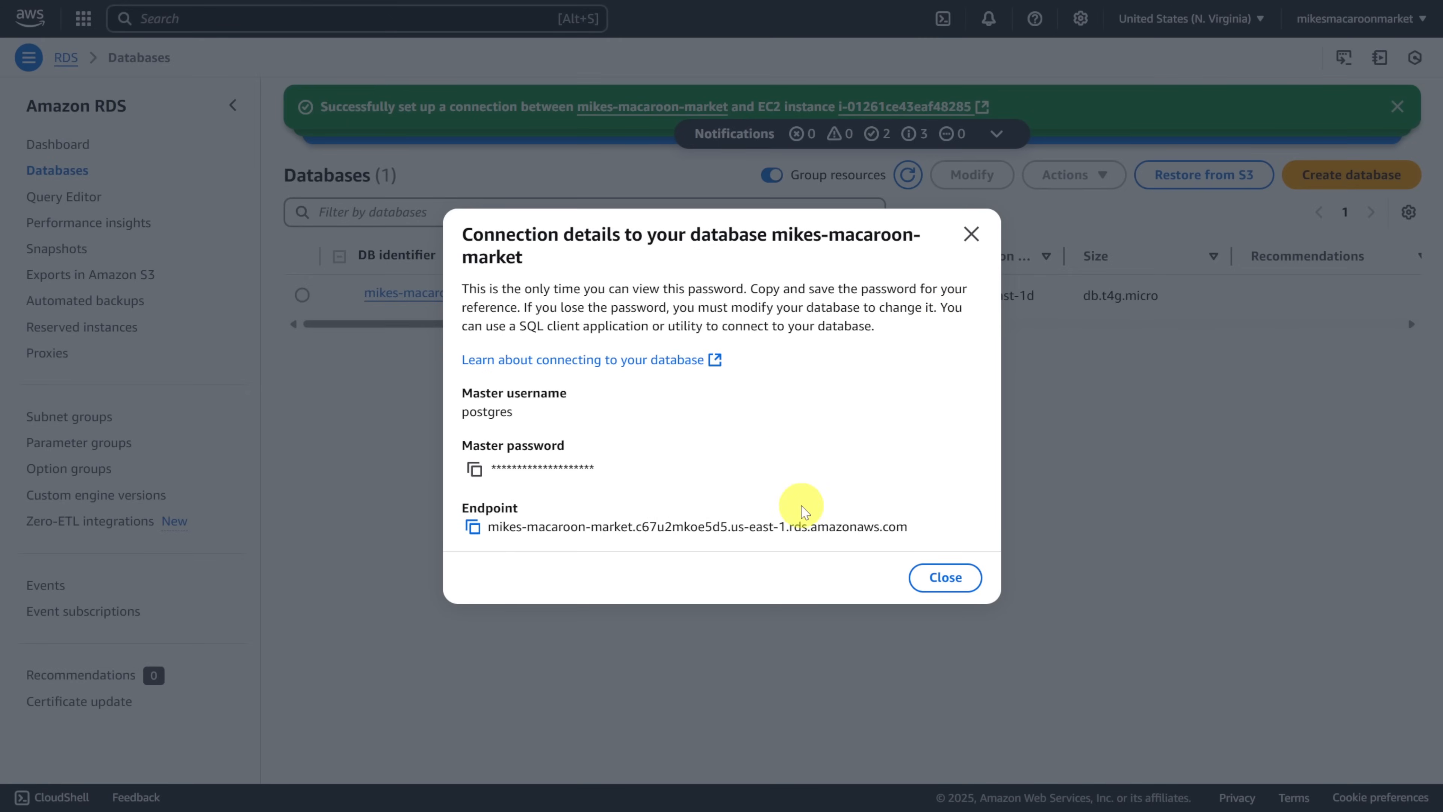
{"action": "left_click", "coordinate": [946, 578]}
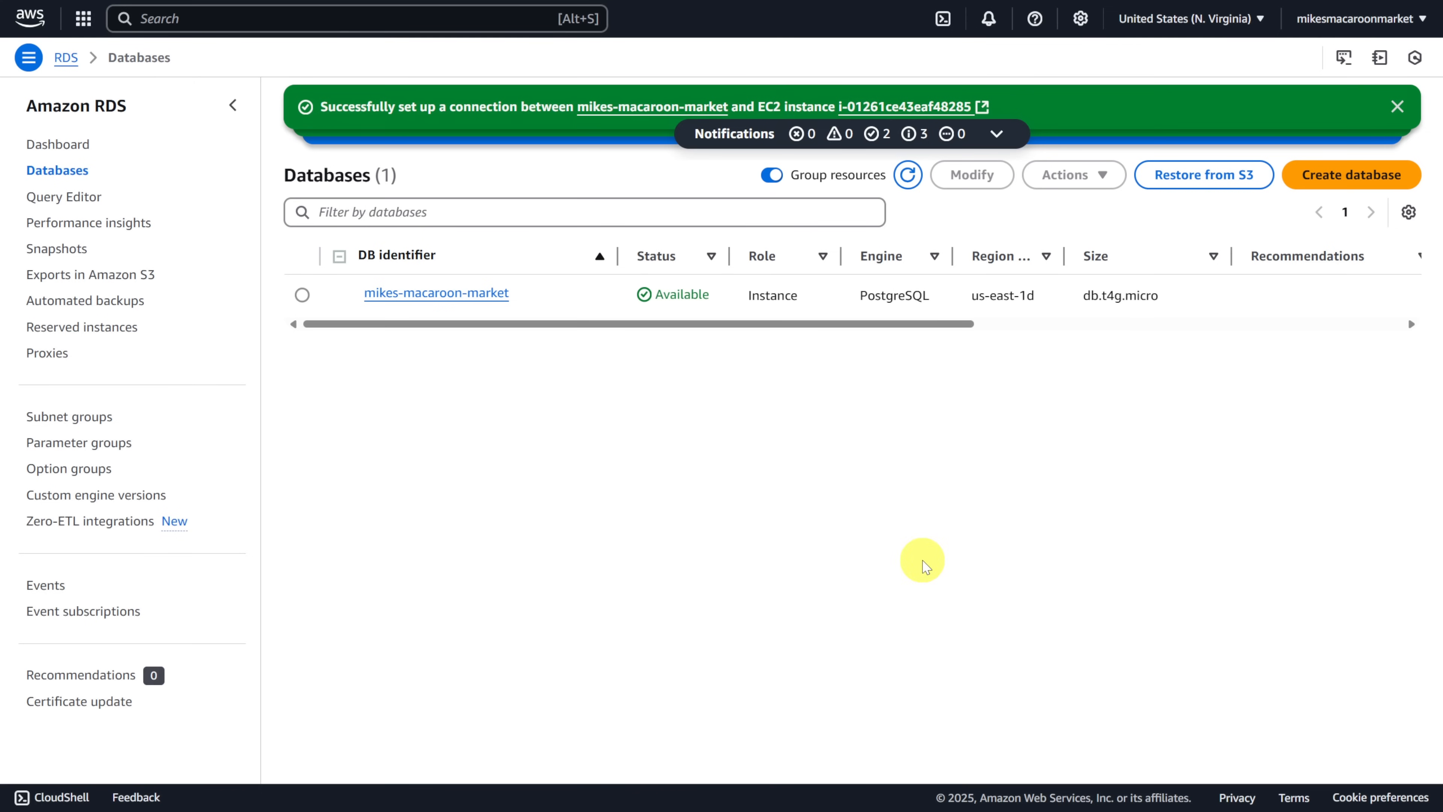
Open the mikes-macaroon-market details to see its port 5432 endpoint and connected EC2 instance.
{"action": "left_click", "coordinate": [415, 295]}
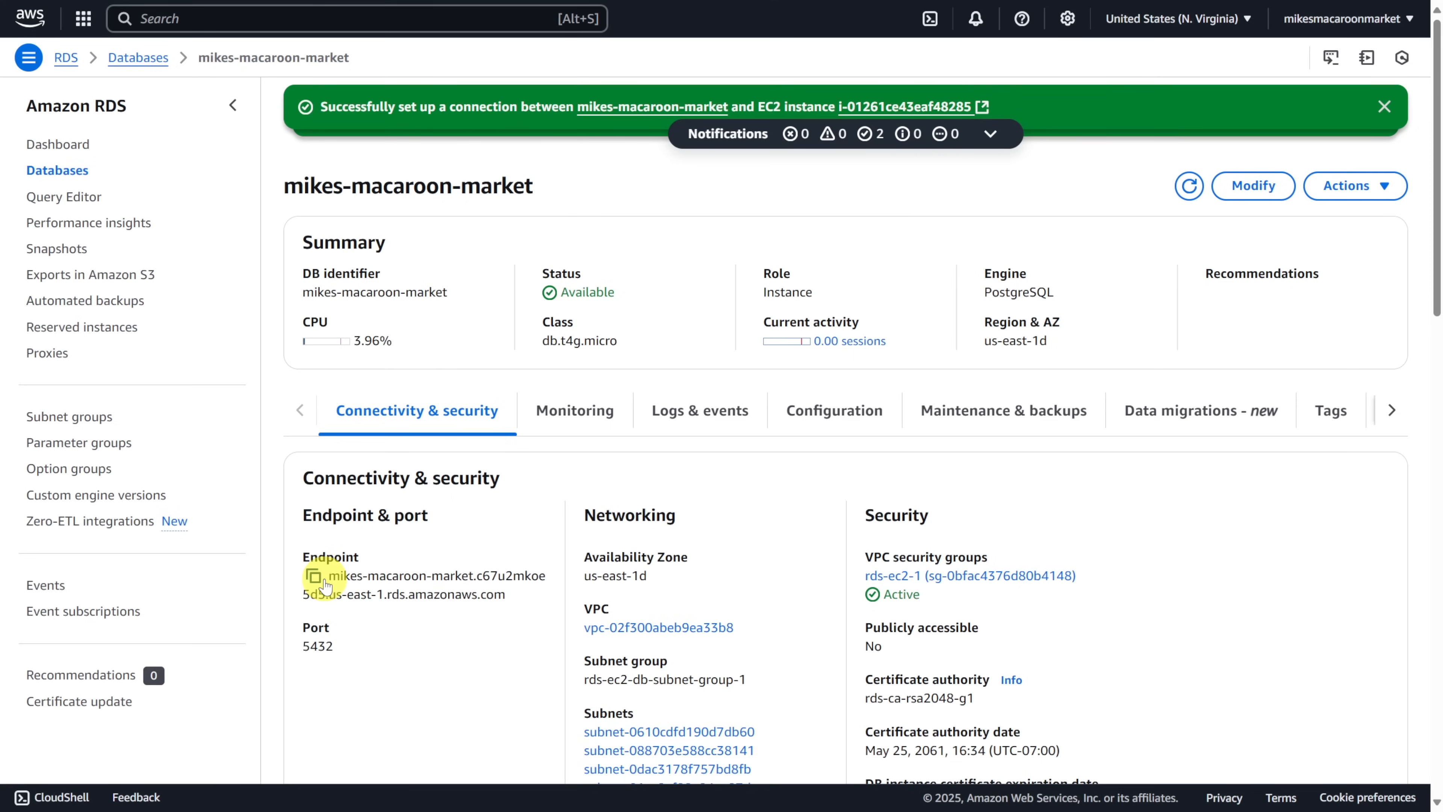
{"action": "scroll", "coordinate": [340, 591], "scroll_direction": "down", "scroll_amount": 7}
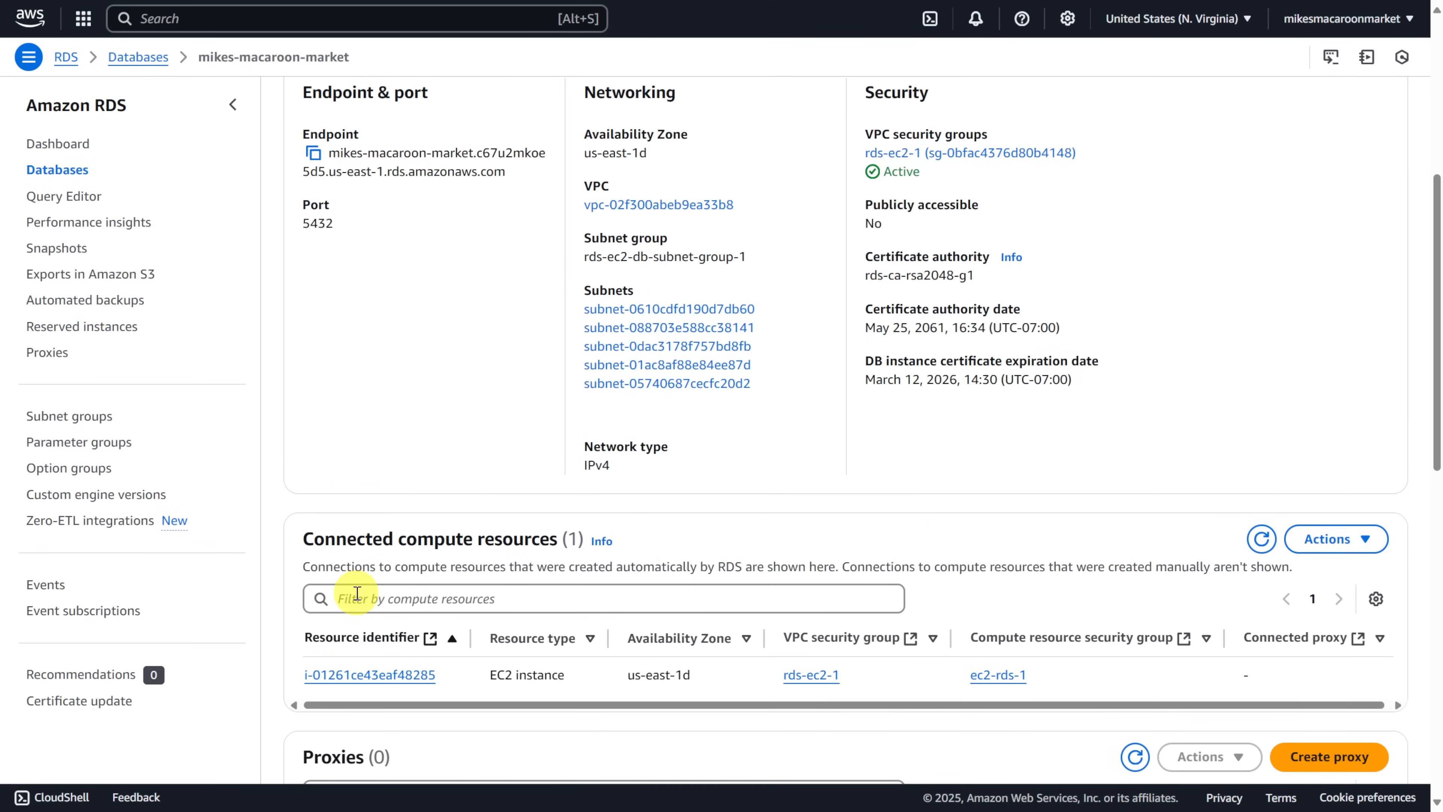
{"action": "scroll", "coordinate": [357, 593], "scroll_direction": "down", "scroll_amount": 1}
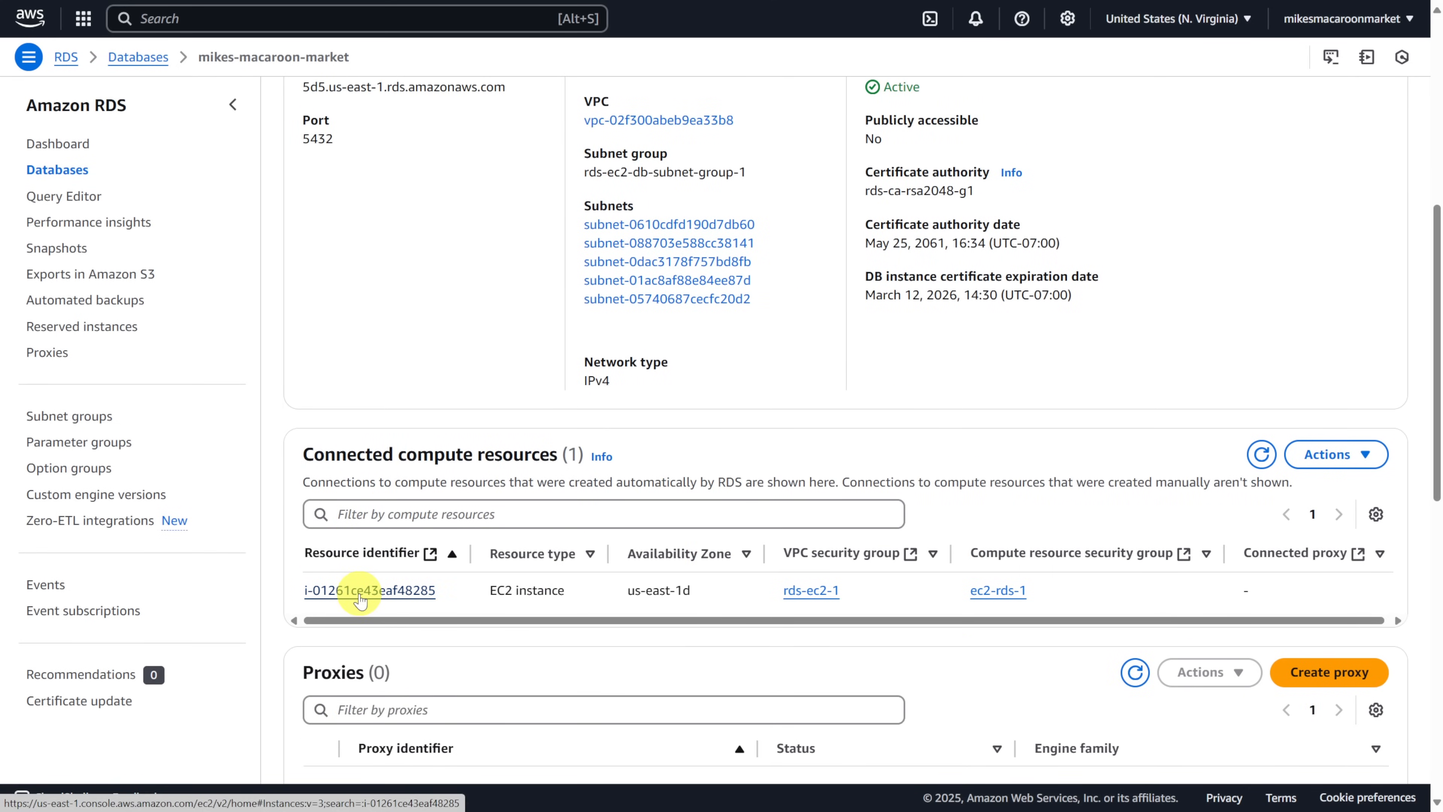
Go from the connected resource to the MikesMacaroonMarketWebsite instance and bring up its Connect options.
{"action": "left_click", "coordinate": [359, 591]}
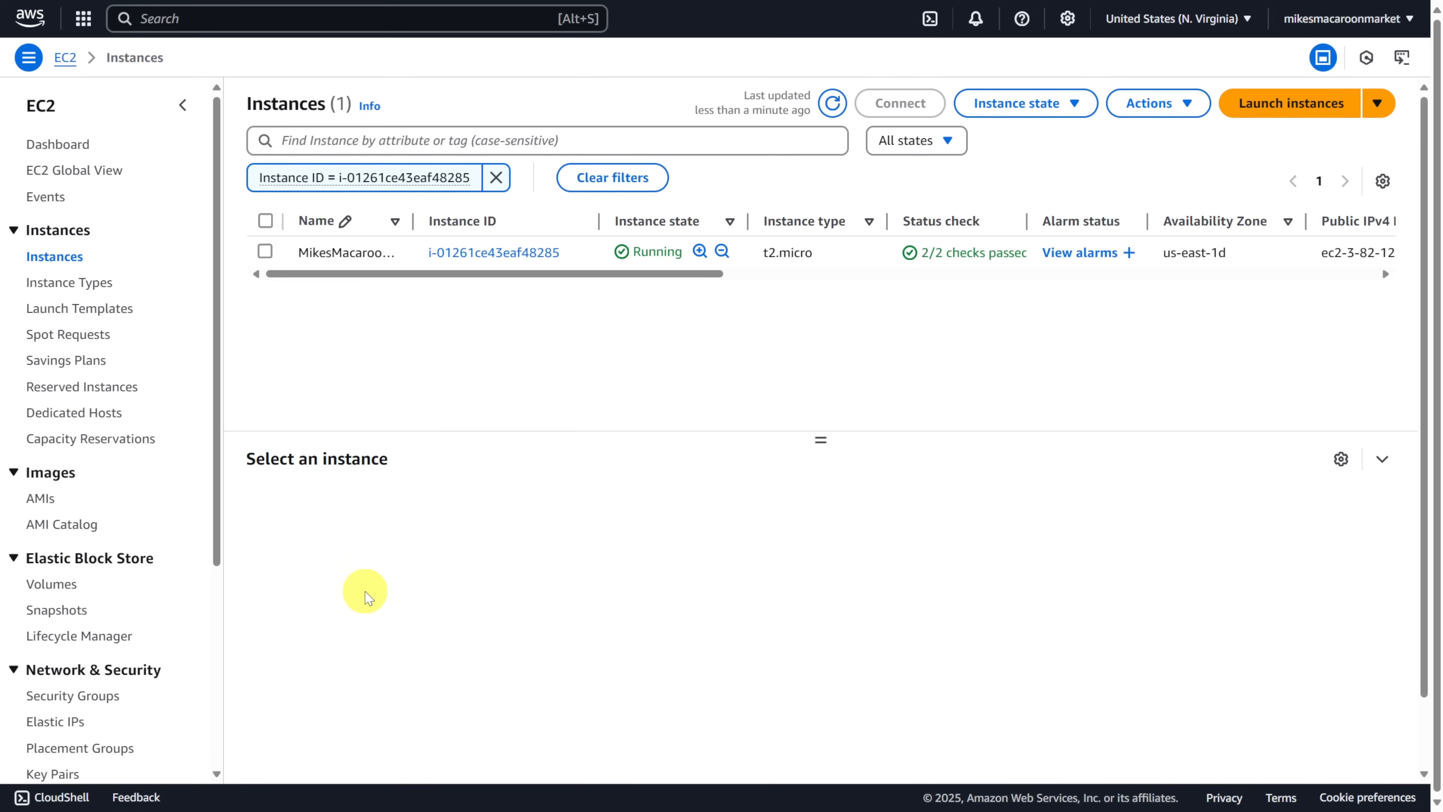
{"action": "left_click", "coordinate": [499, 257]}
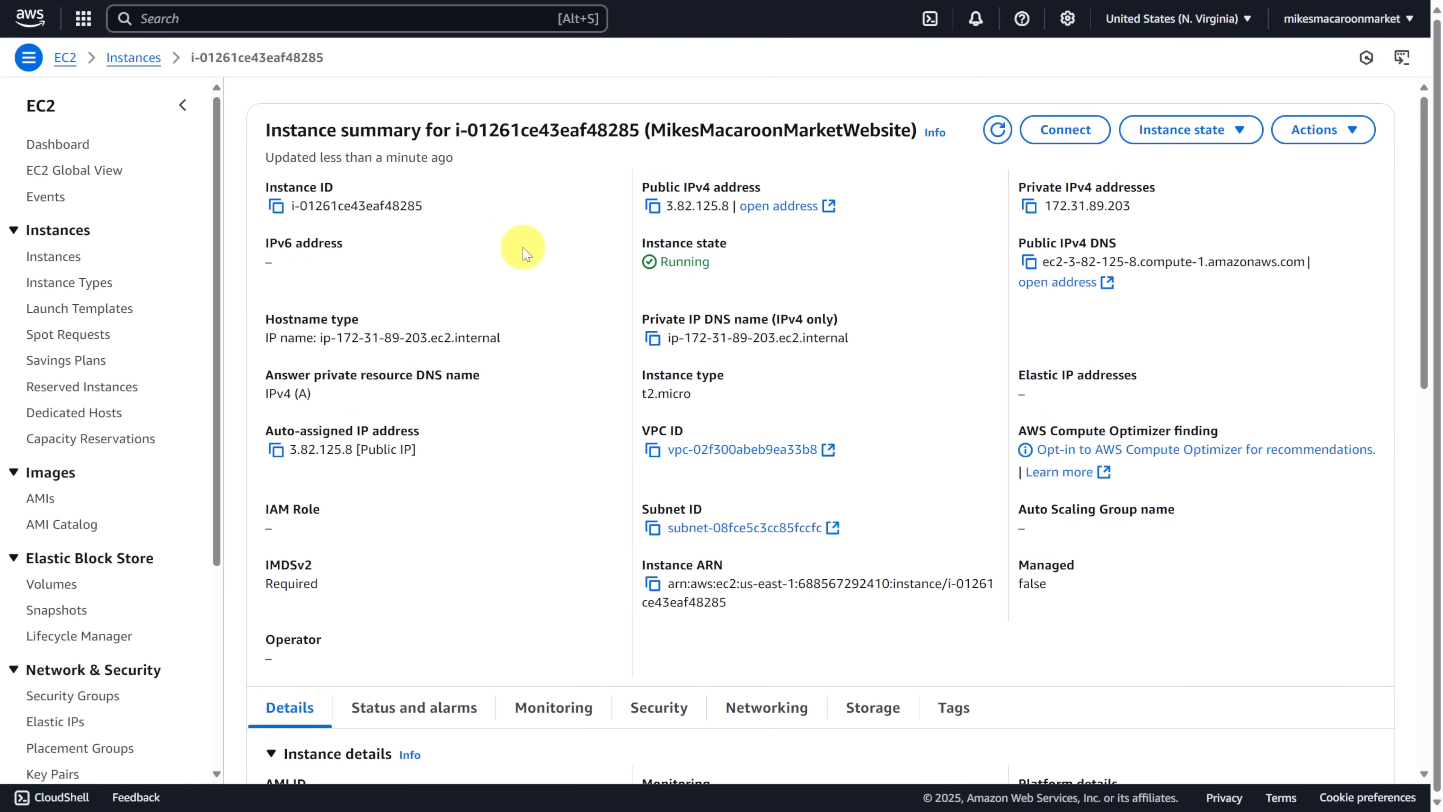
{"action": "left_click", "coordinate": [1064, 130]}
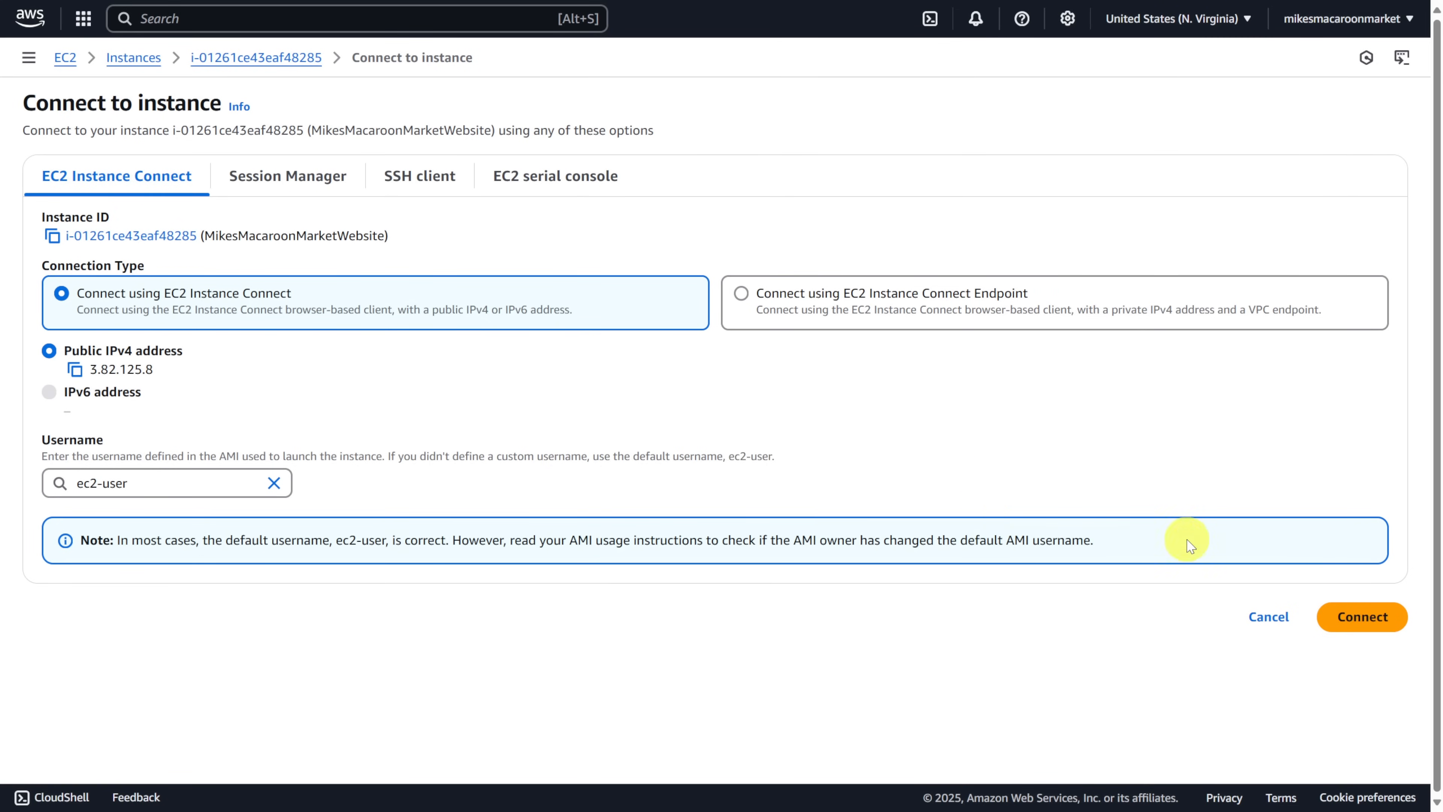
Connect through EC2 Instance Connect as ec2-user to get a browser terminal.
{"action": "left_click", "coordinate": [1338, 604]}
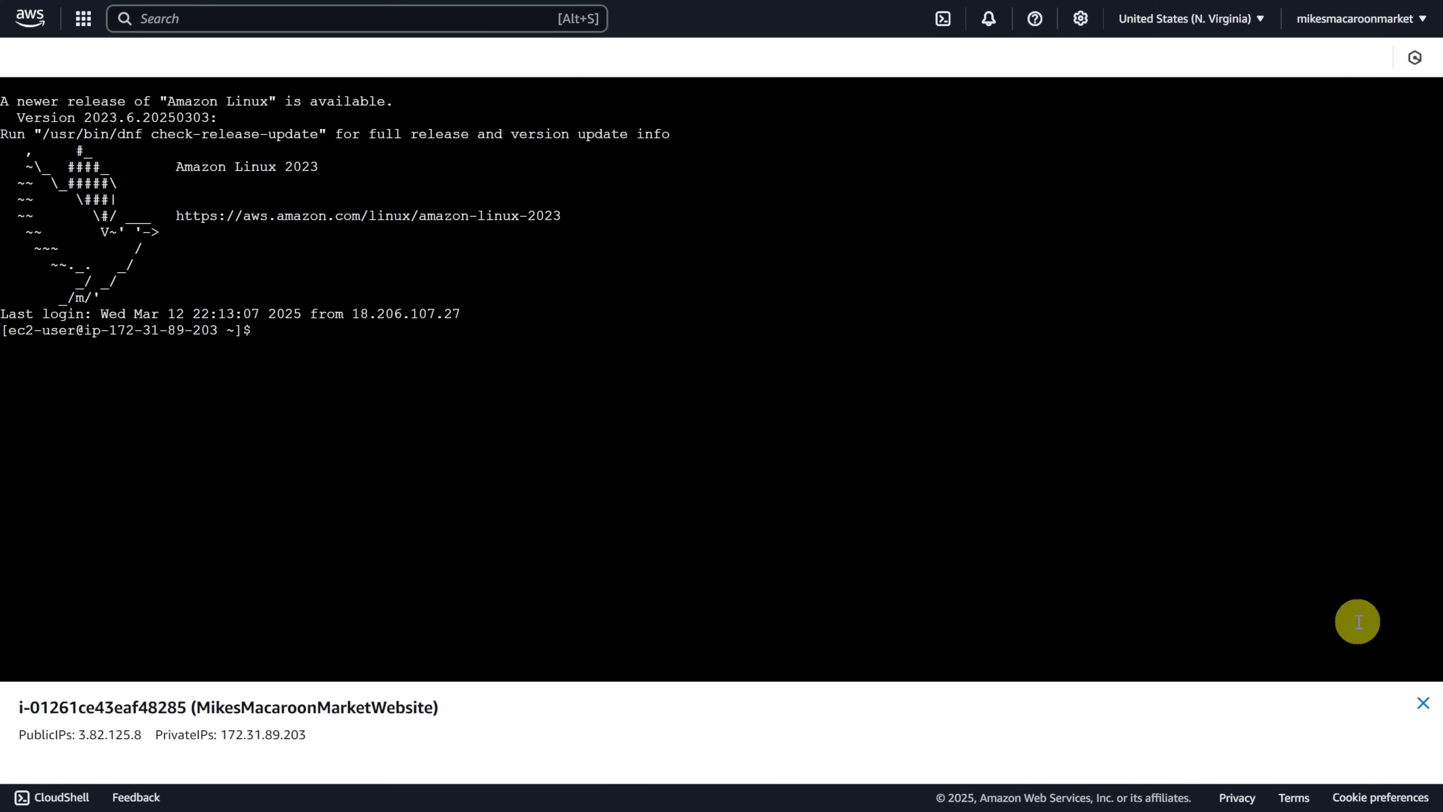
Install git with sudo dnf install git and clone the MikesMacaroonMarketWebsite GitHub repository.
{"action": "left_click", "coordinate": [1358, 621]}
{"action": "type", "text": "sudo dnf install git"}
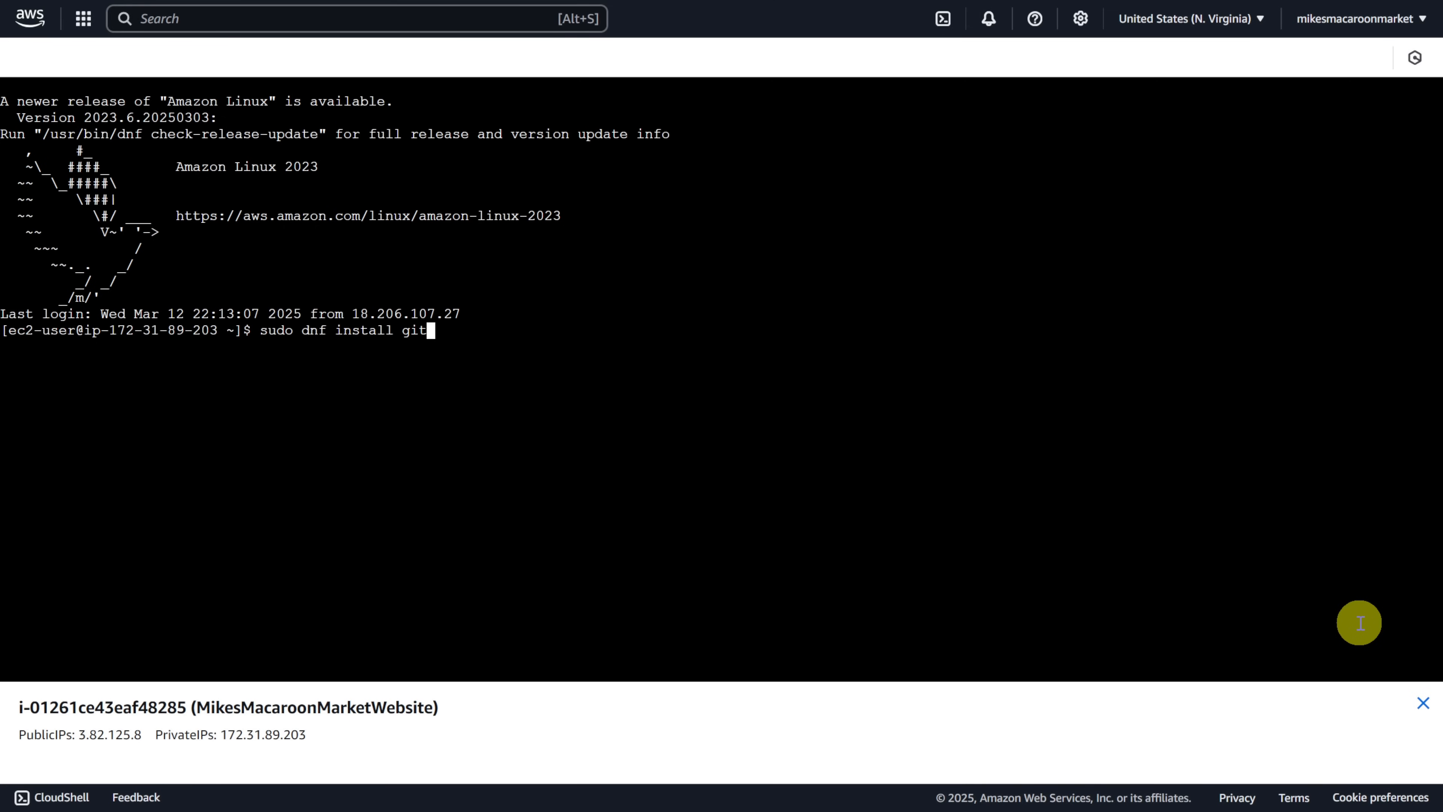
{"action": "key", "text": "Return"}
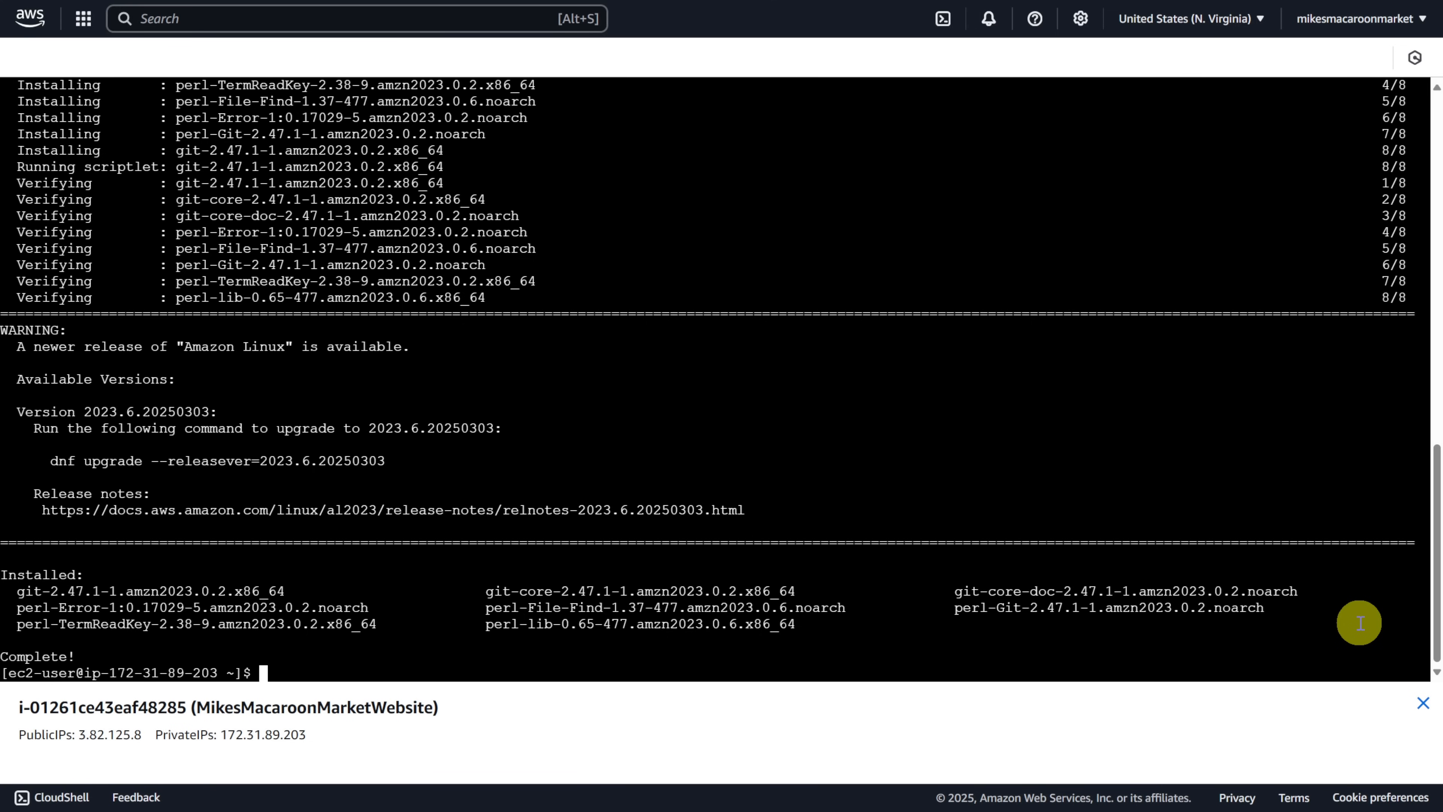
{"action": "type", "text": "git clone https://github.com/kevstrat/MikesMacaroonMarketWebsite.git"}
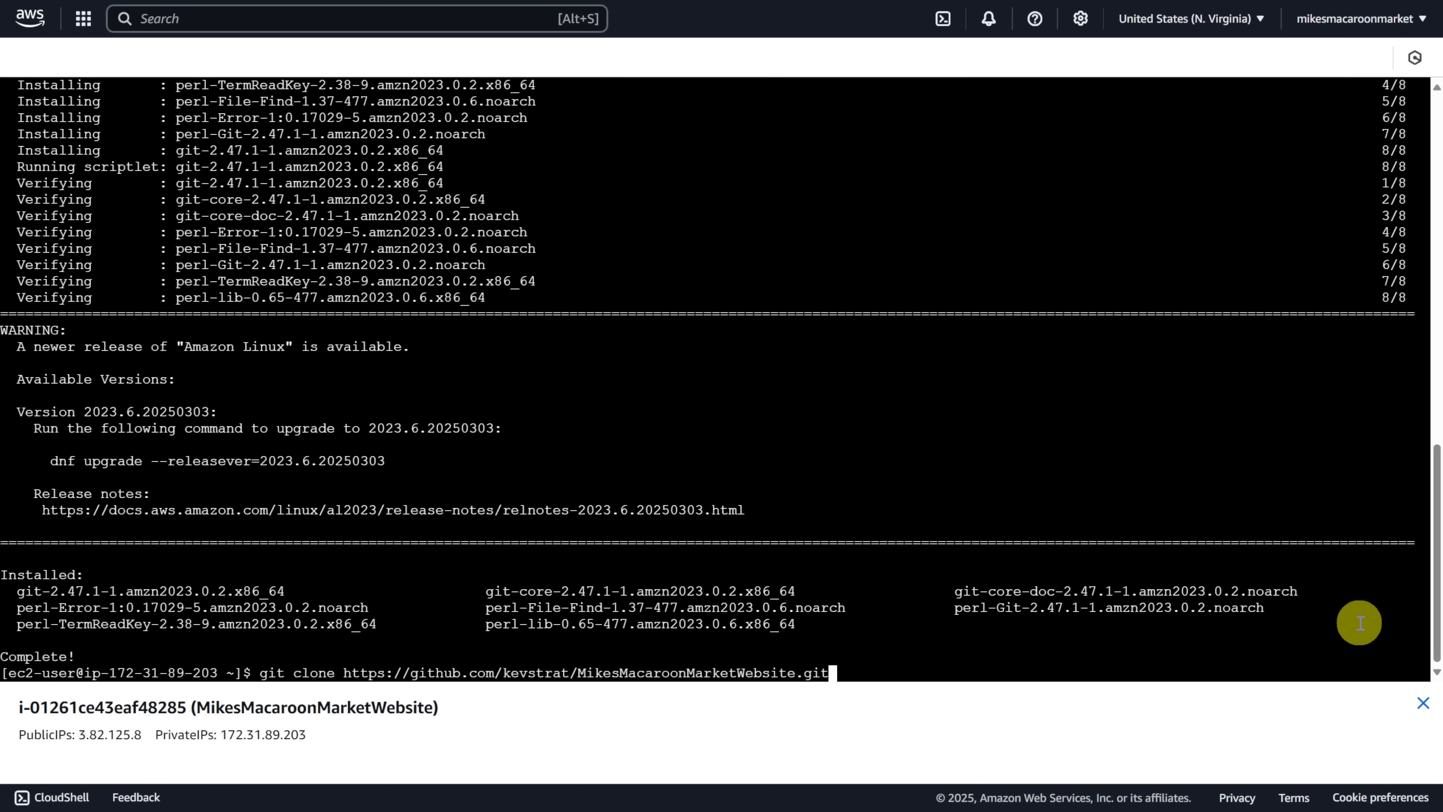
{"action": "key", "text": "Return"}
{"action": "type", "text": "cd MikesMacaroonMarketWebsite"}
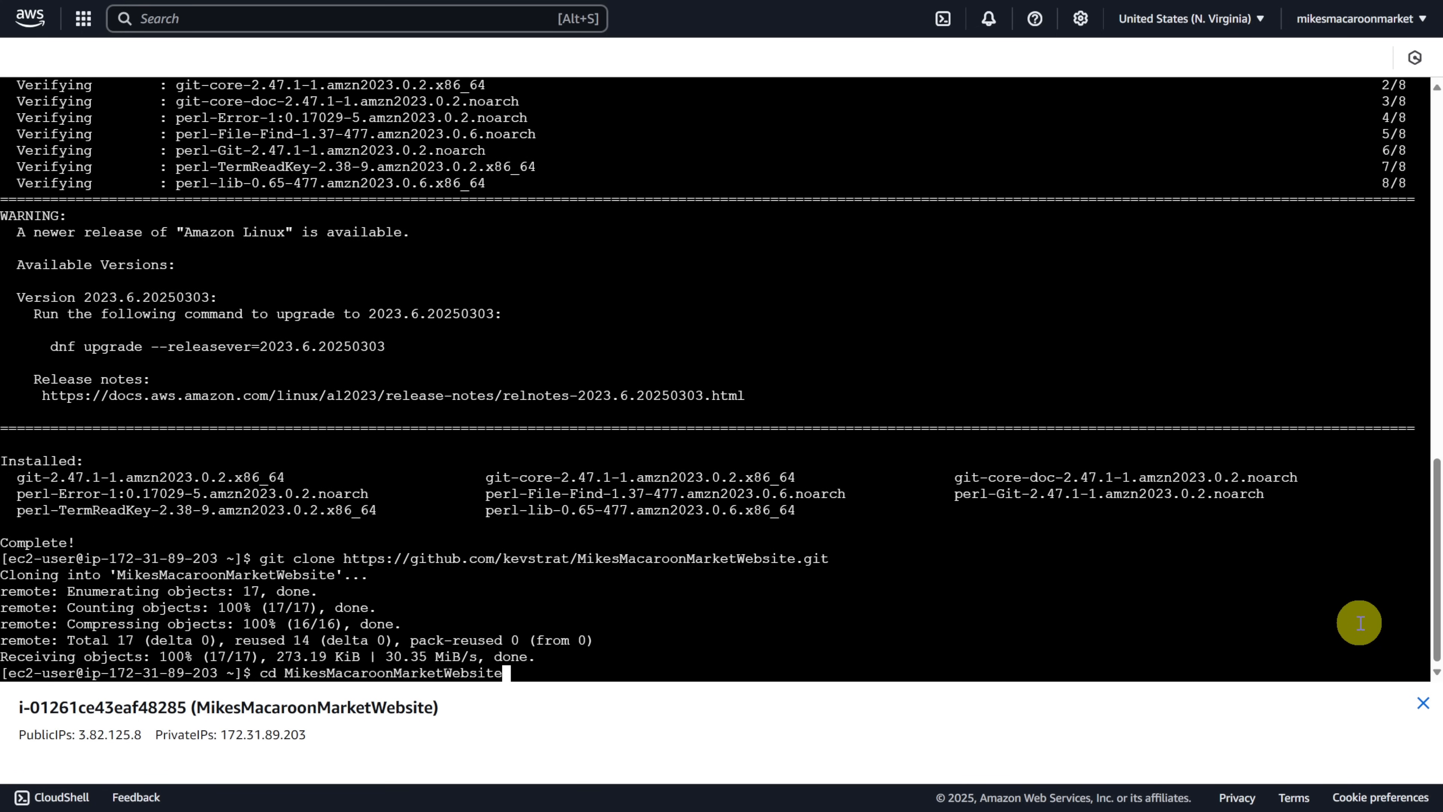
Enter the MikesMacaroonMarketWebsite folder and export S3_BUCKET, S3_REGION (us-east-1), S3_ACCESS_KEY and S3_SECRET_KEY.
{"action": "key", "text": "Return"}
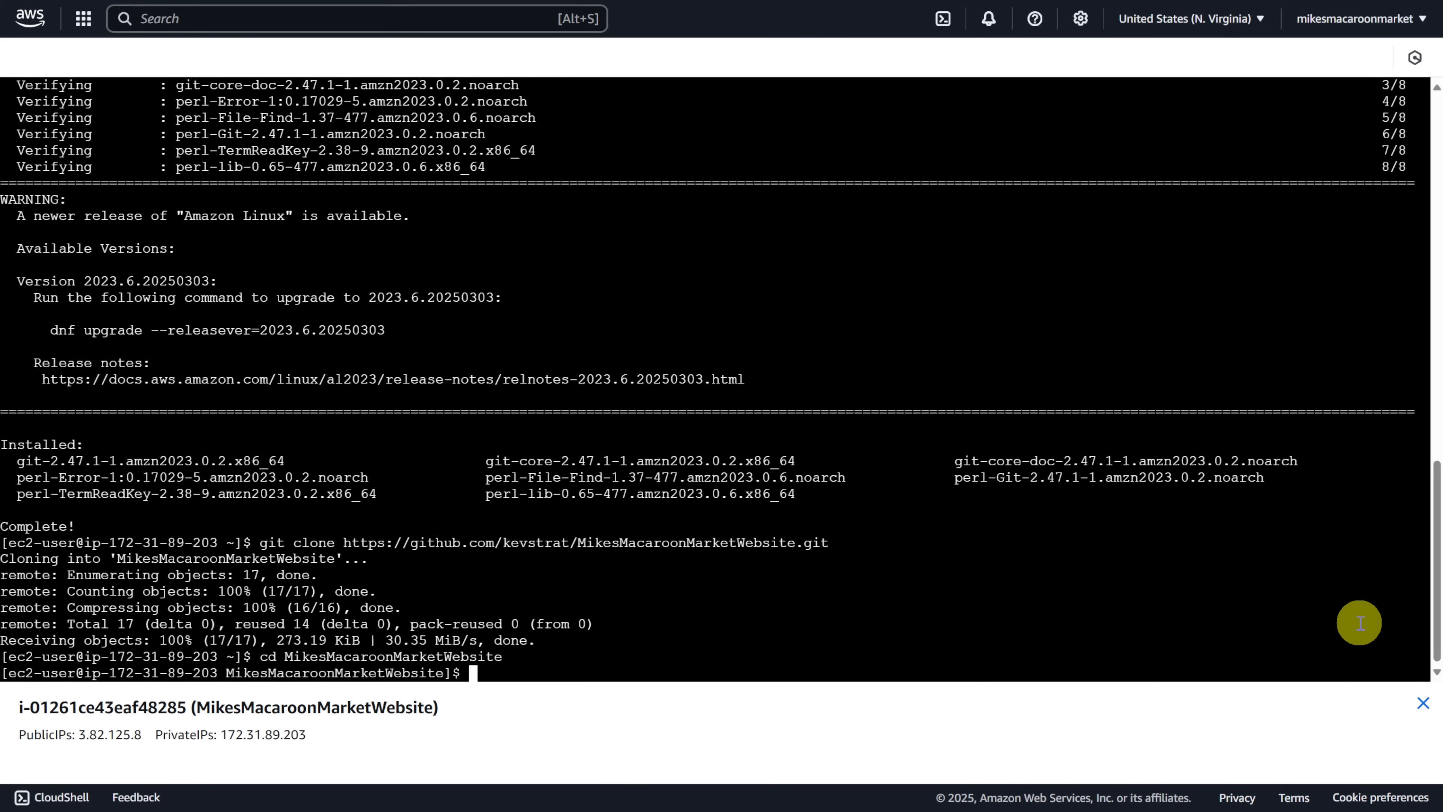
{"action": "type", "text": "export S3_BUCKET=mikes-macaroon-market"}
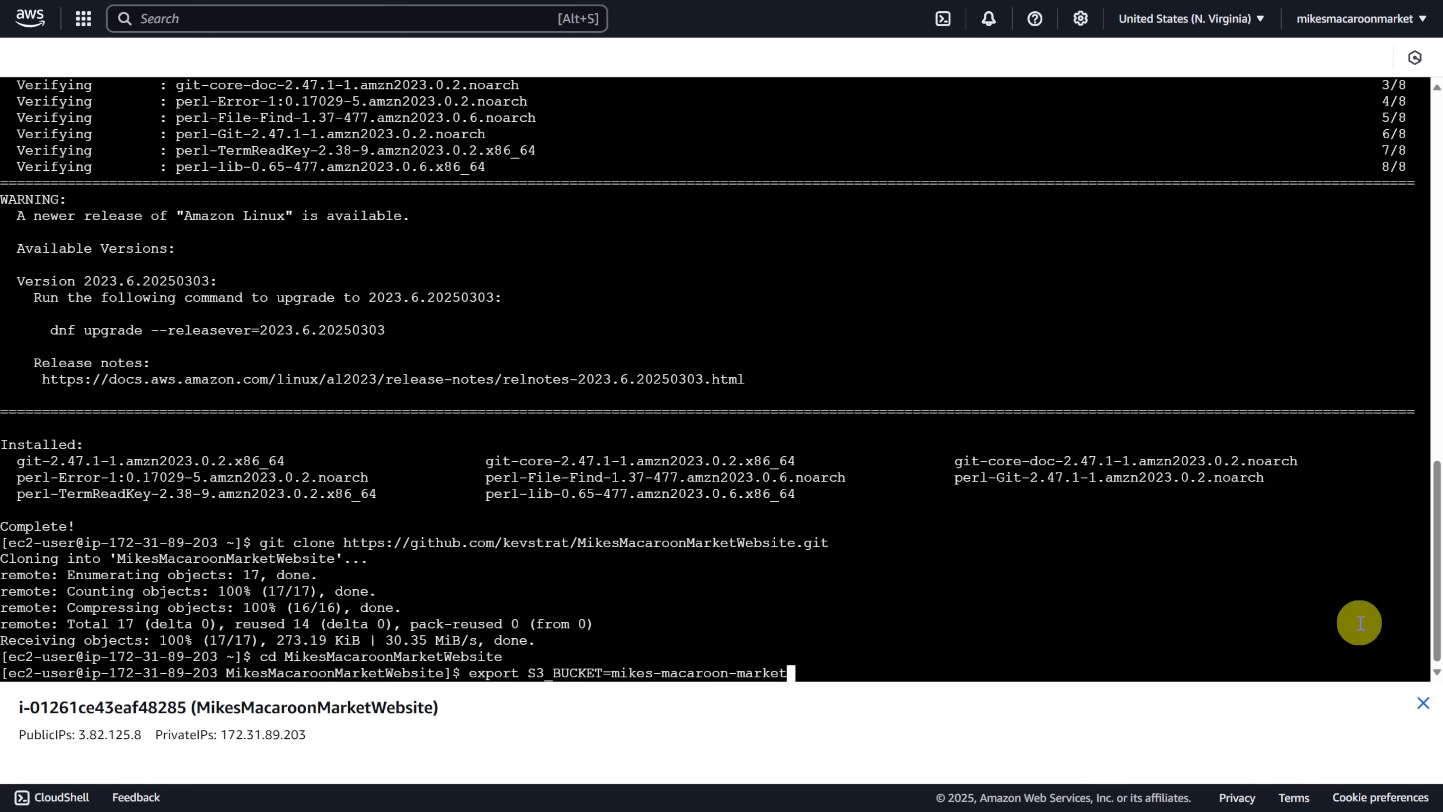
{"action": "key", "text": "Return"}
{"action": "type", "text": "export S3_REGION=us-east-1"}
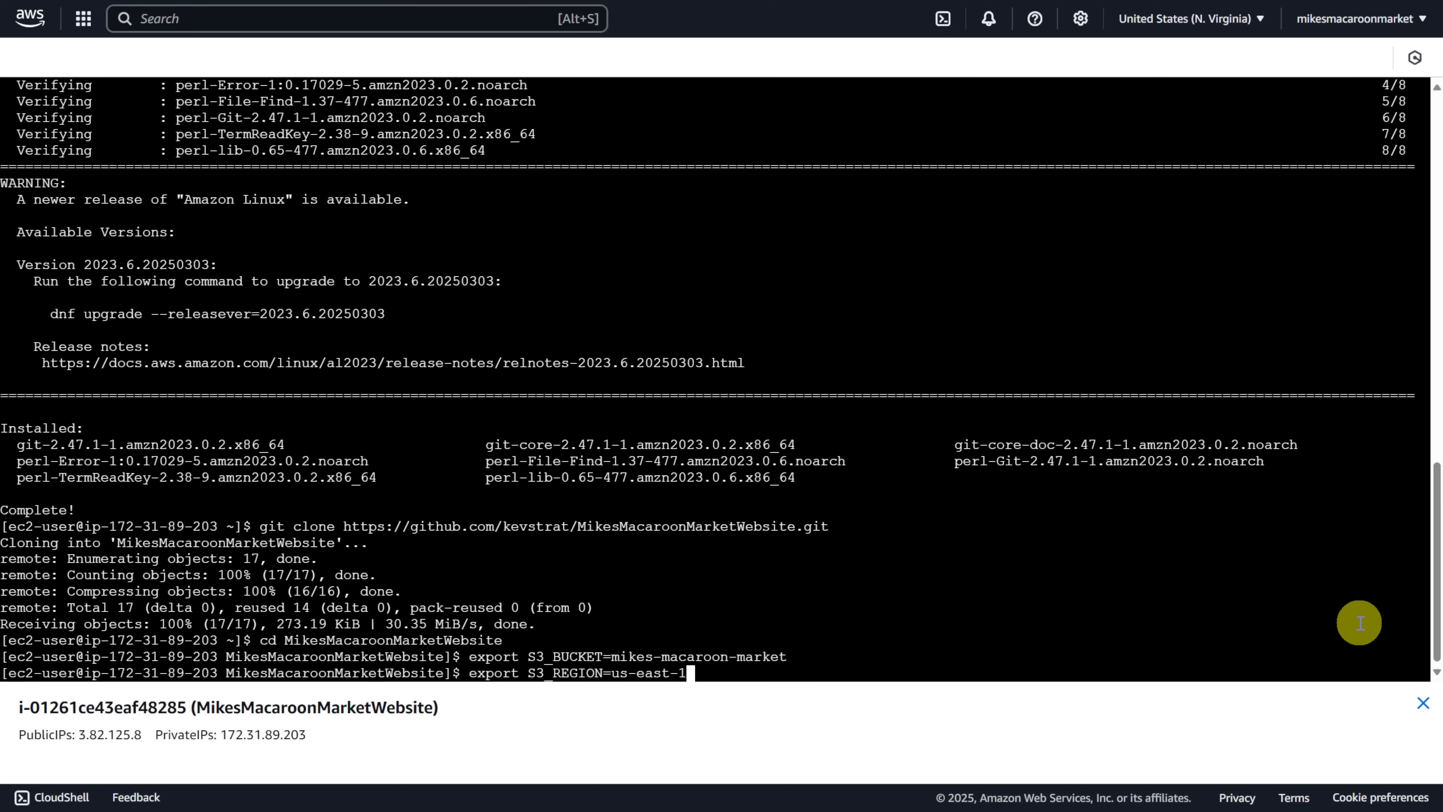
{"action": "key", "text": "Return"}
{"action": "key", "text": "ctrl+v"}
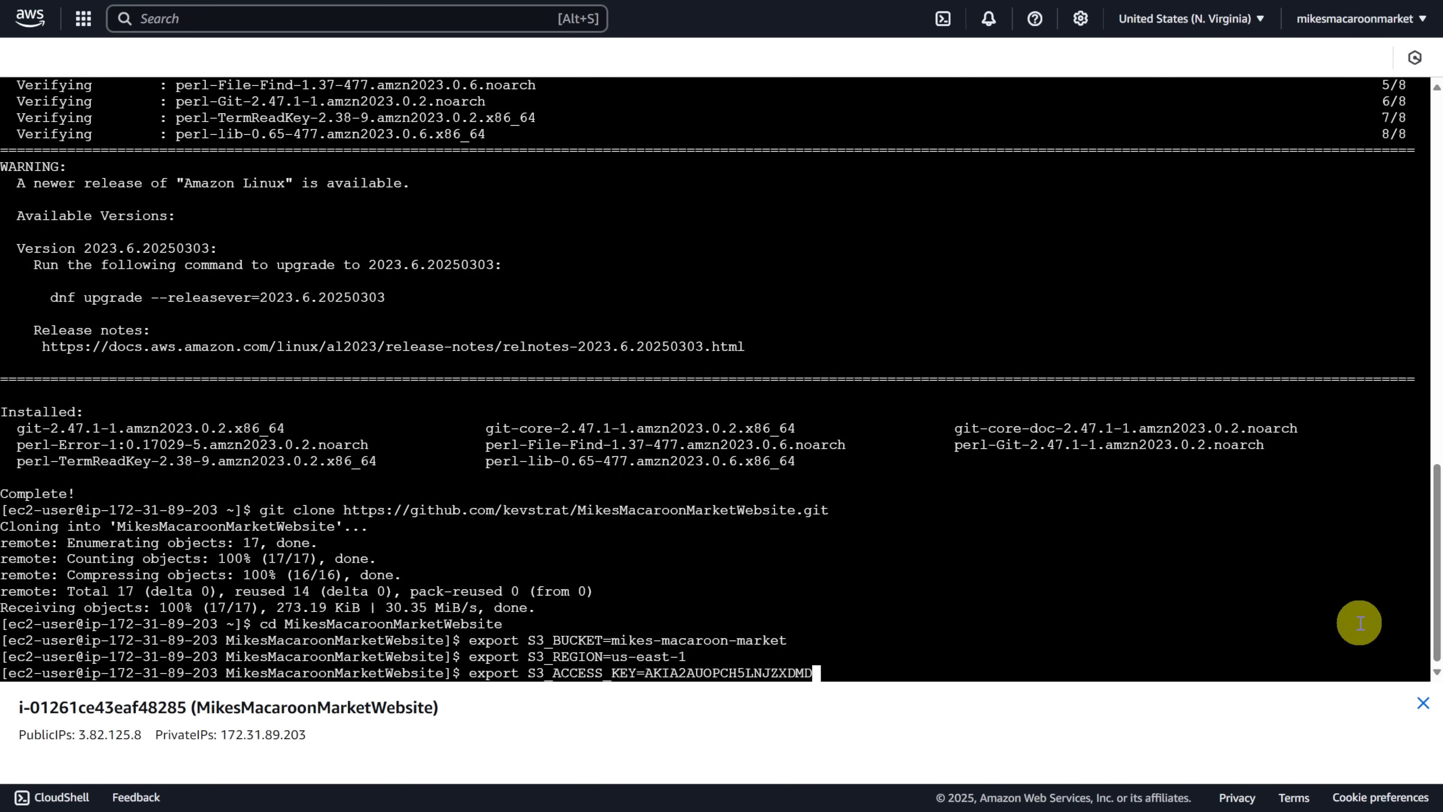
{"action": "key", "text": "Return"}
{"action": "key", "text": "ctrl+v"}
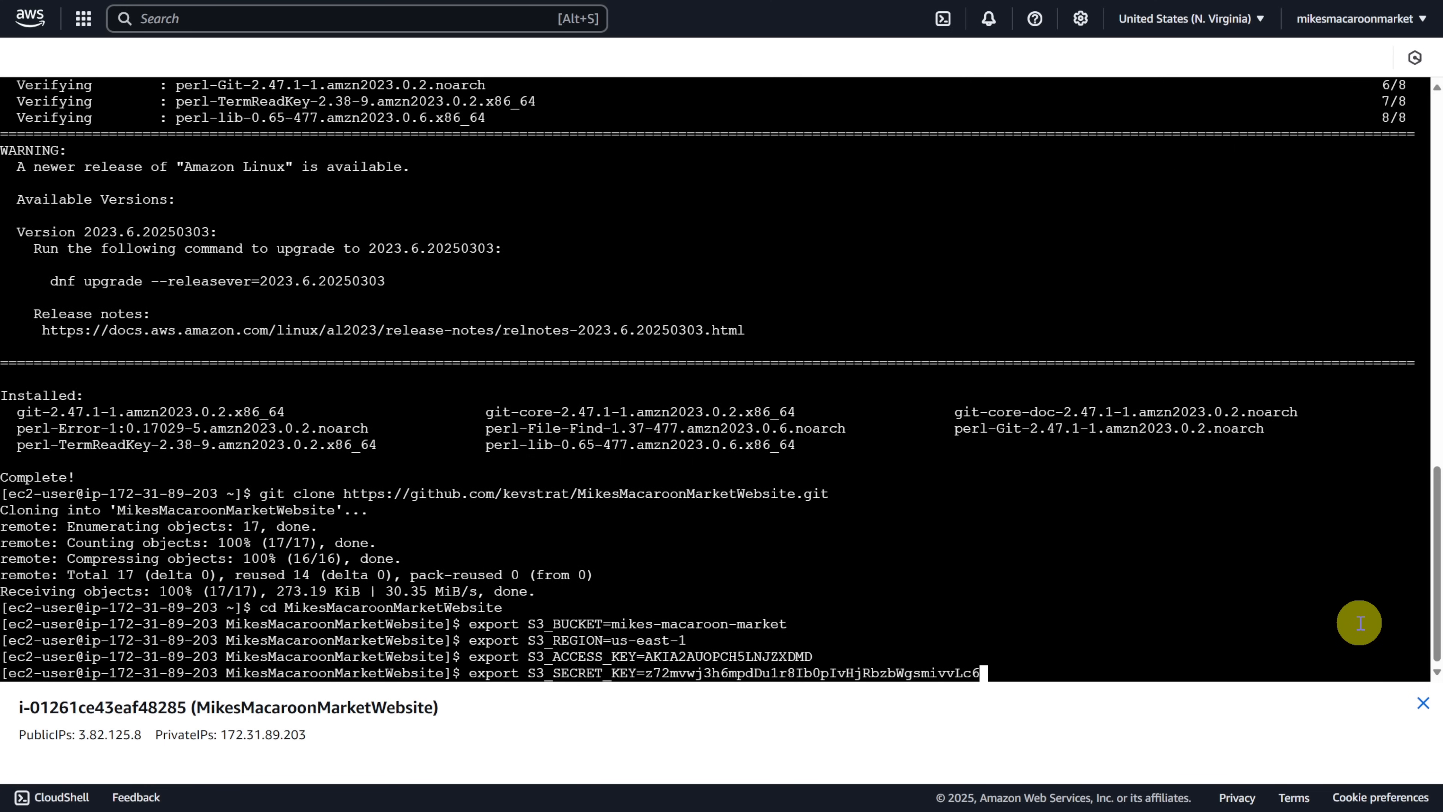
{"action": "key", "text": "Return"}
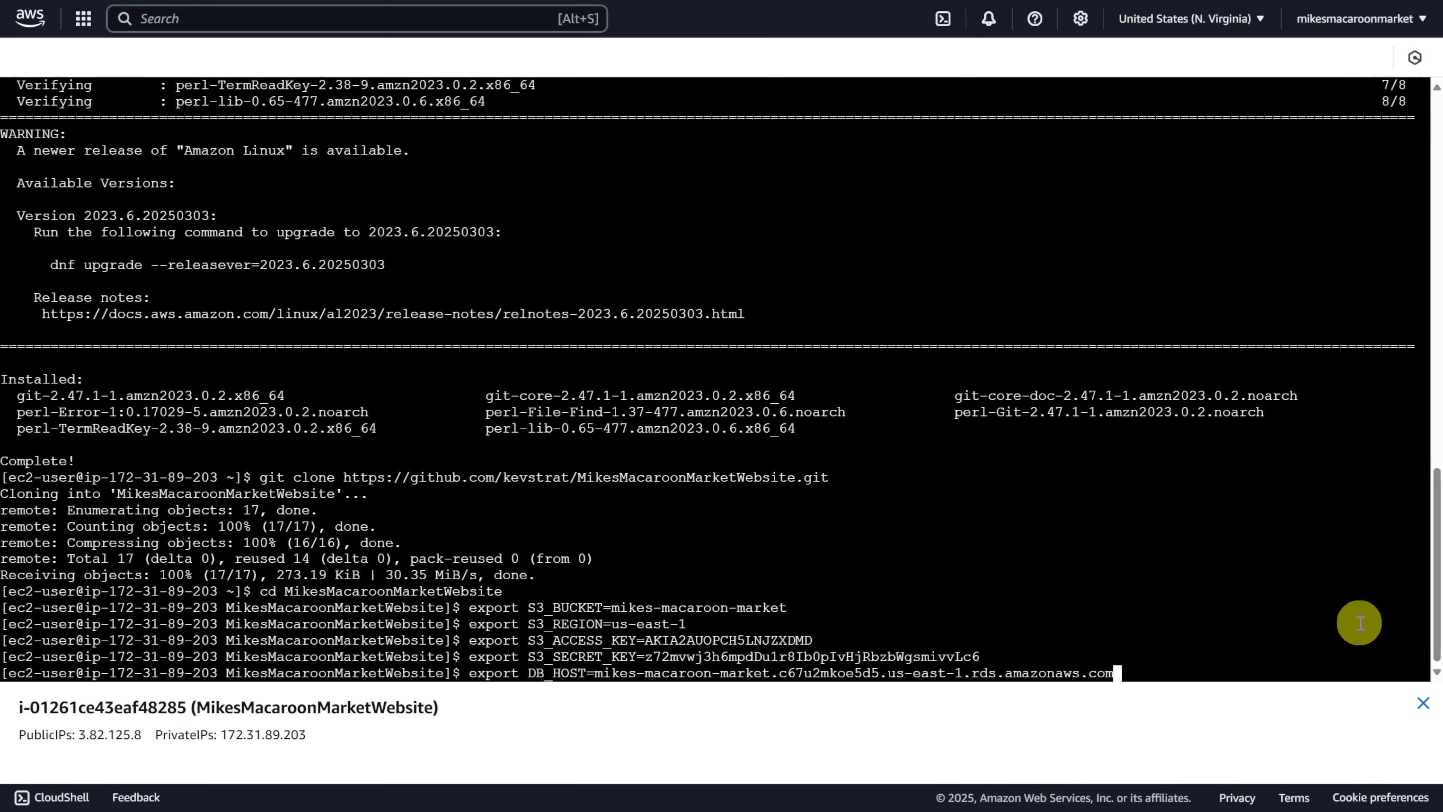
Export DB_HOST and DB_PASS for the mikes-macaroon-market database.
{"action": "key", "text": "Return"}
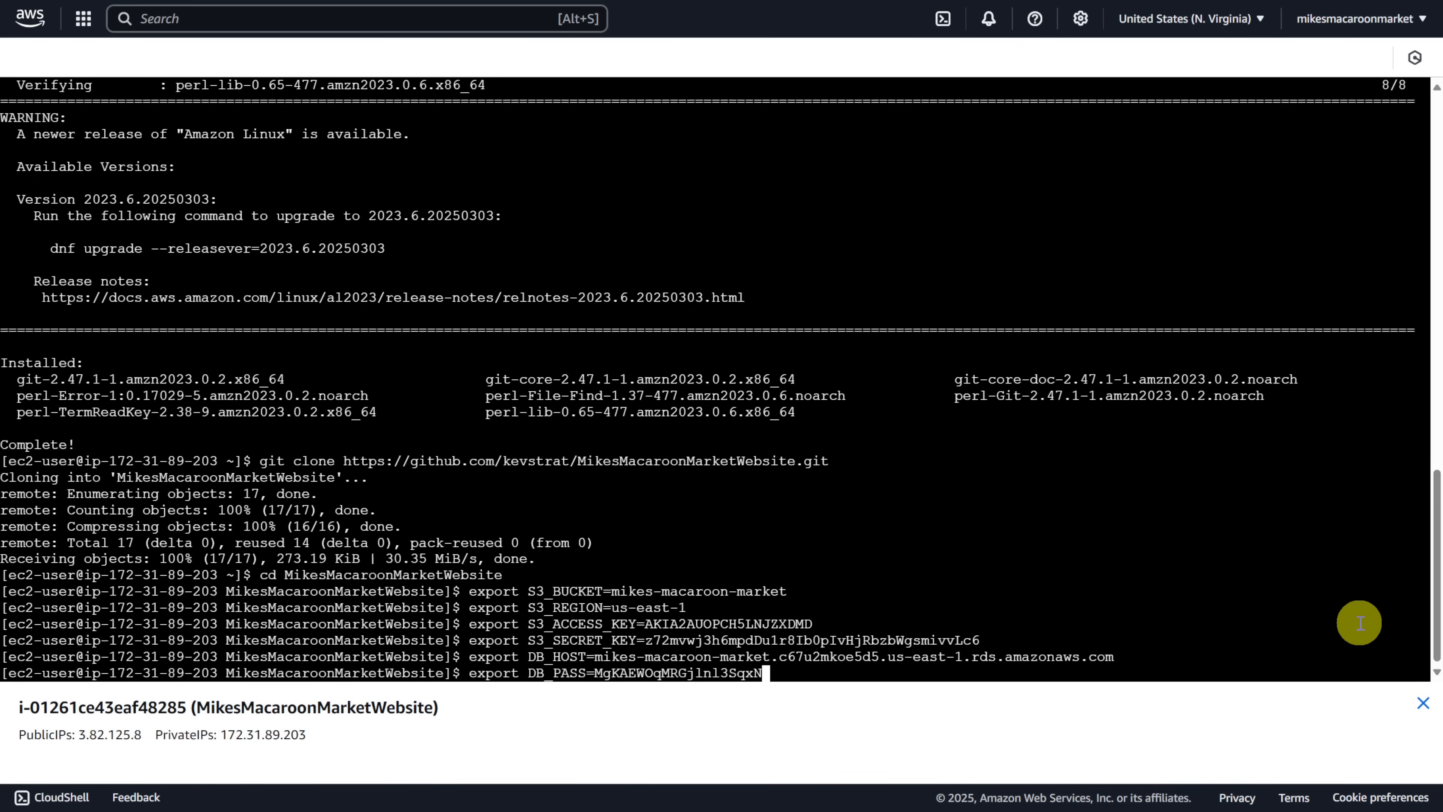
{"action": "key", "text": "Return"}
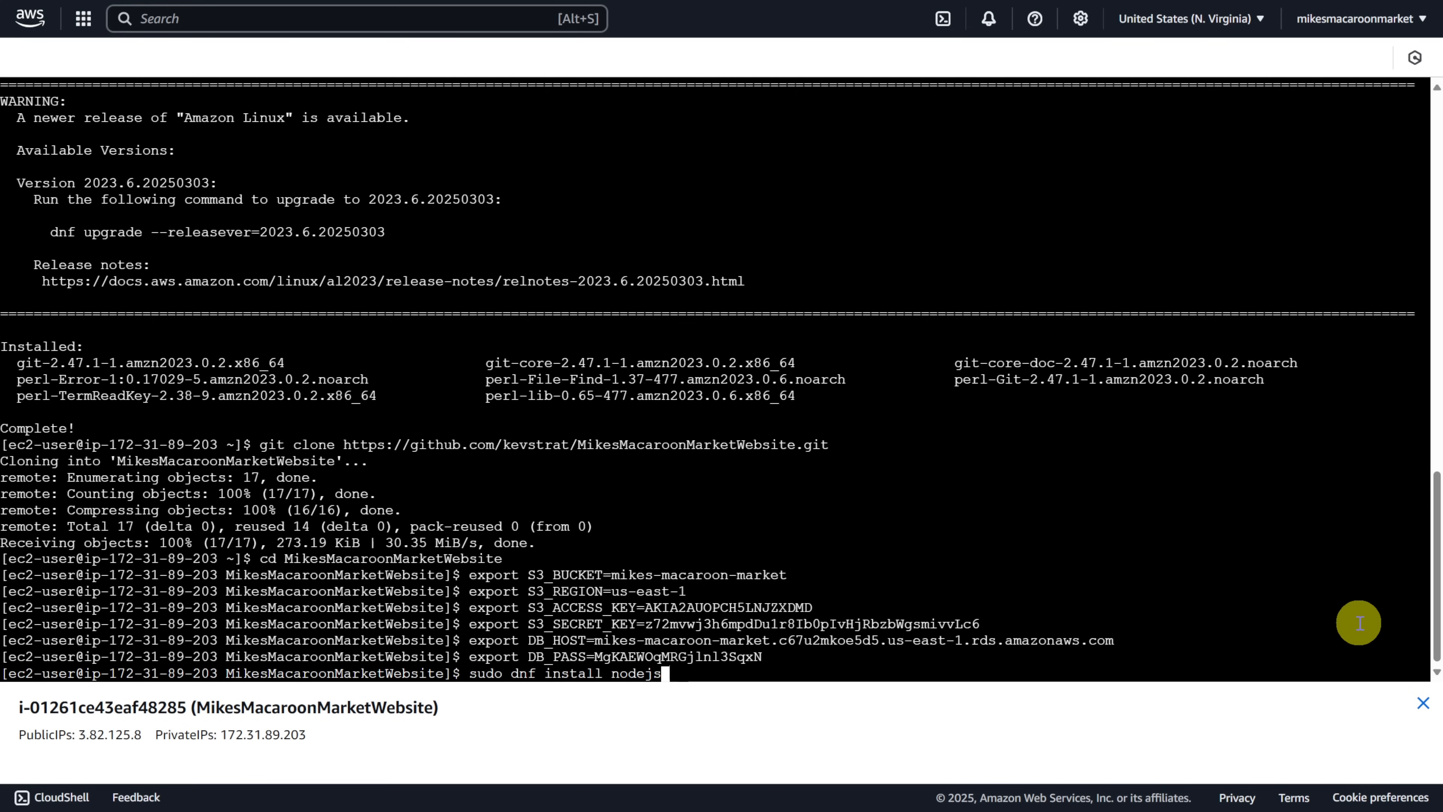
Install Node.js with dnf and run npm install, adding 265 packages with no vulnerabilities.
{"action": "key", "text": "Return"}
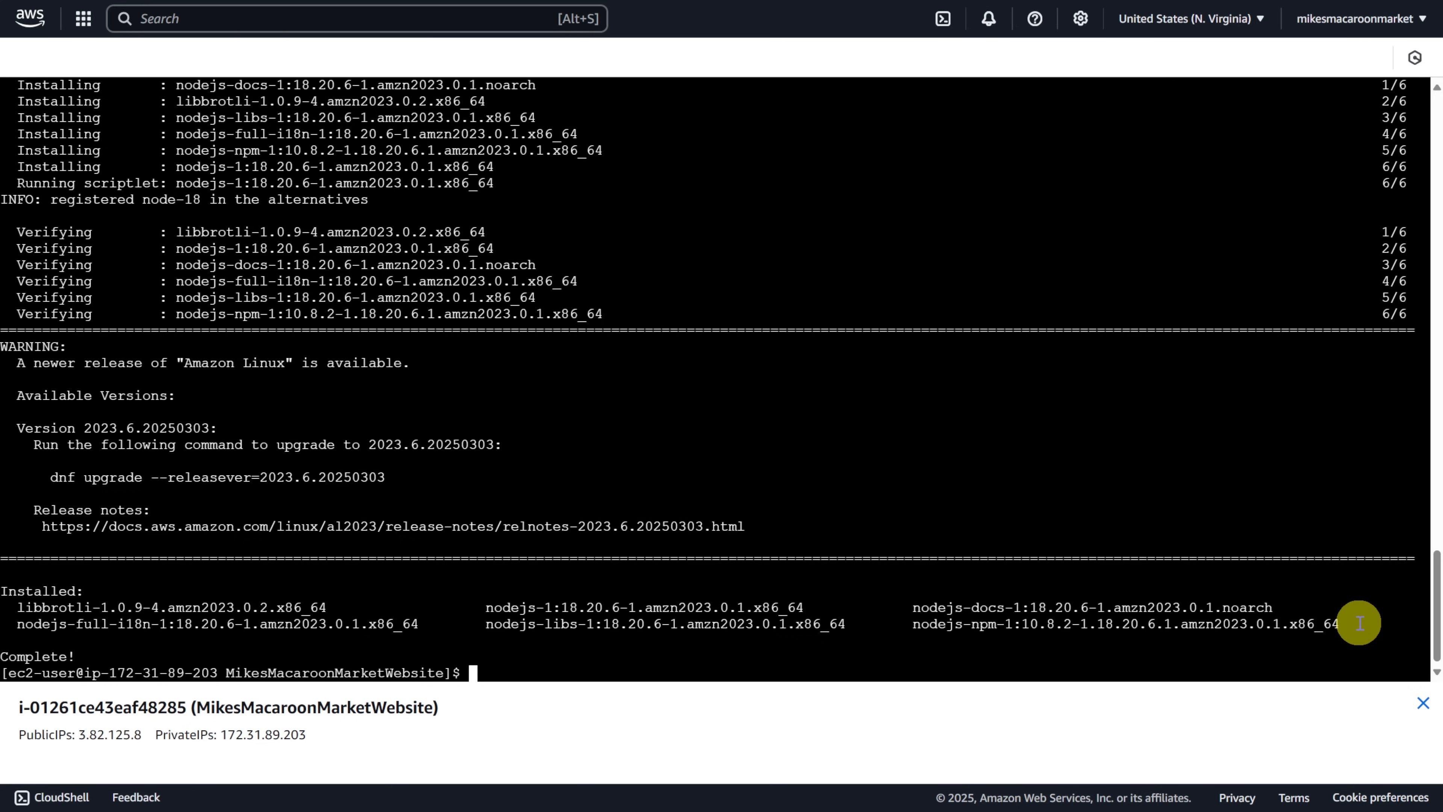
{"action": "type", "text": "npm install"}
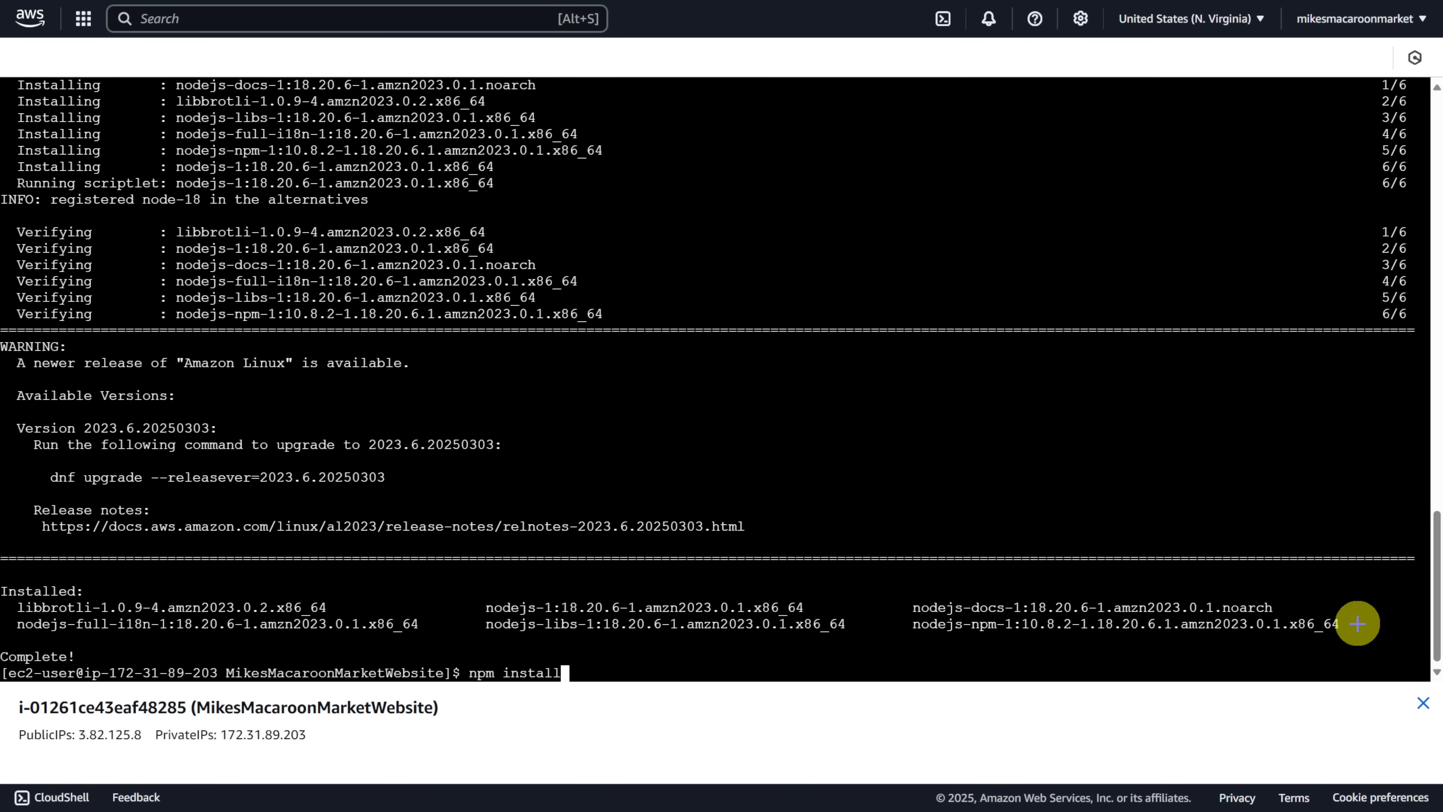
{"action": "key", "text": "Return"}
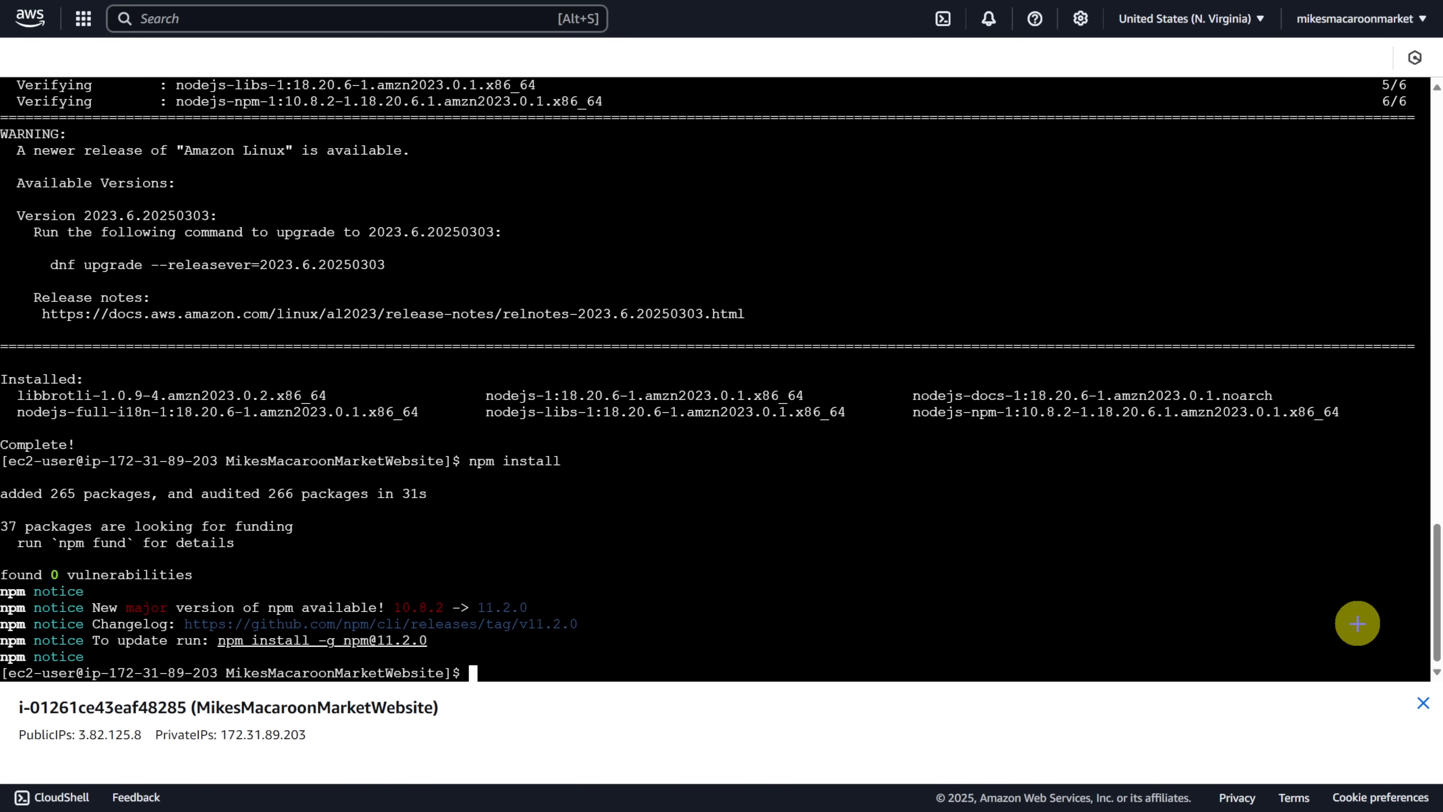
{"action": "type", "text": "npm start &"}
Run npm start & to serve the site on port 8080, then disown the job.
{"action": "key", "text": "Return"}
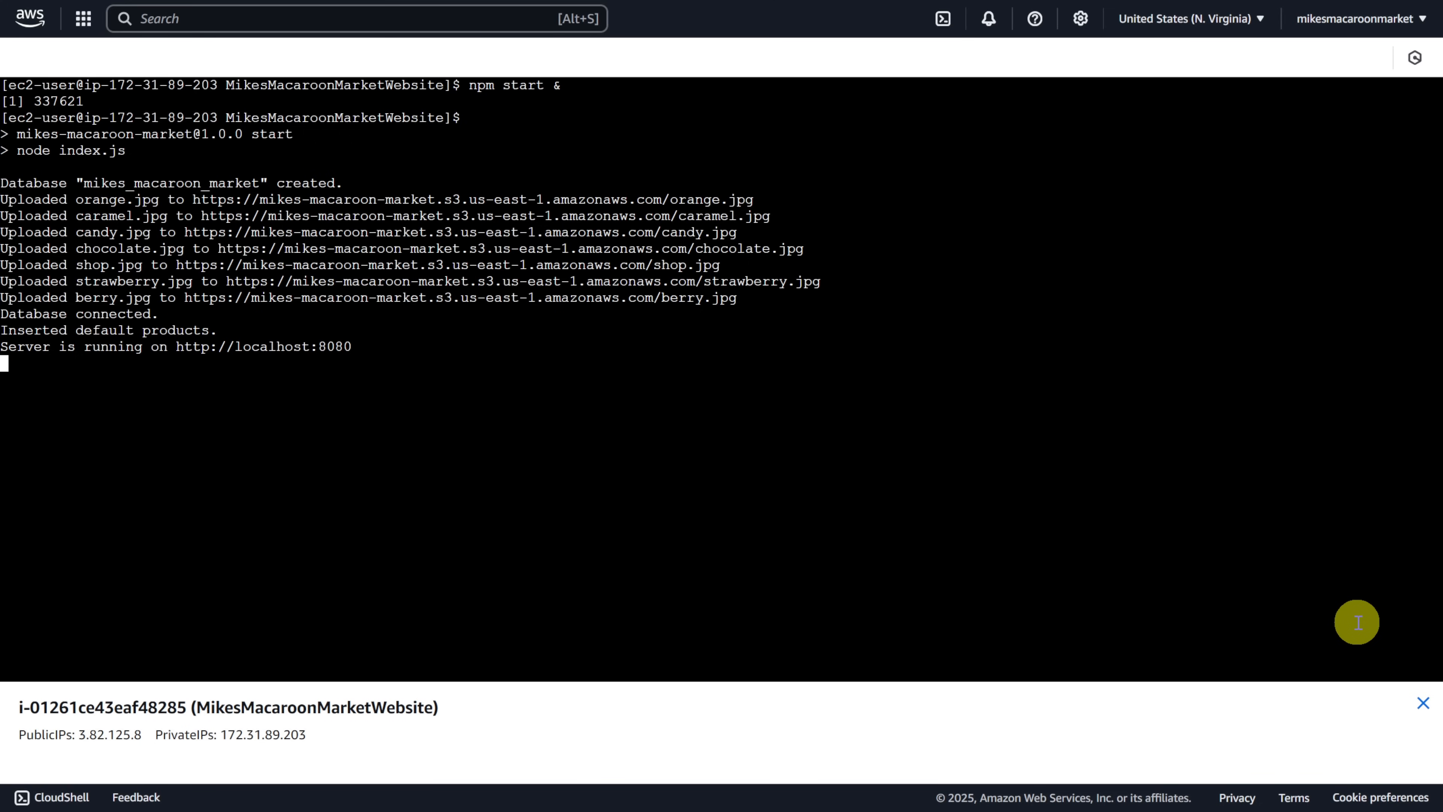
{"action": "key", "text": "Return"}
{"action": "type", "text": "disown"}
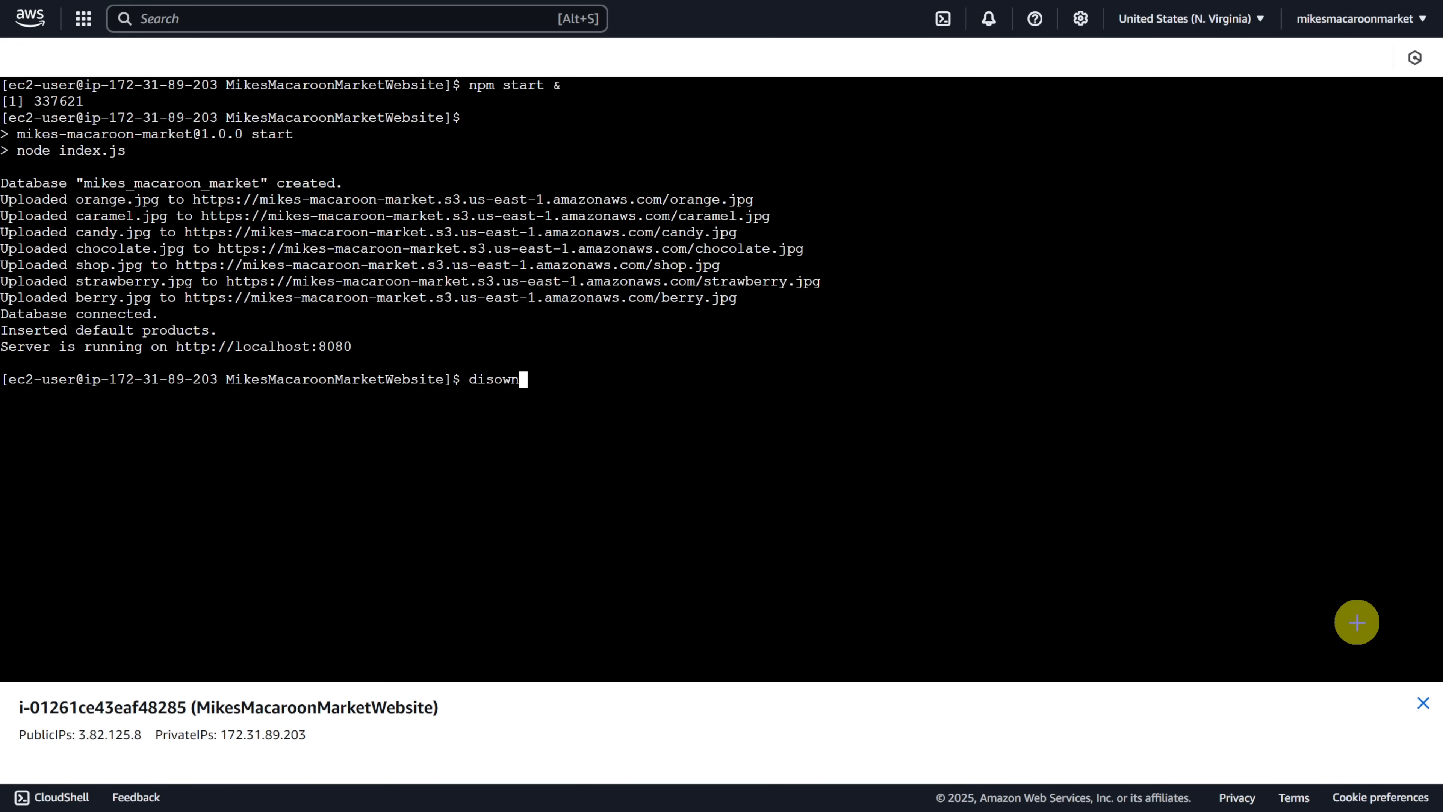
{"action": "key", "text": "Return"}
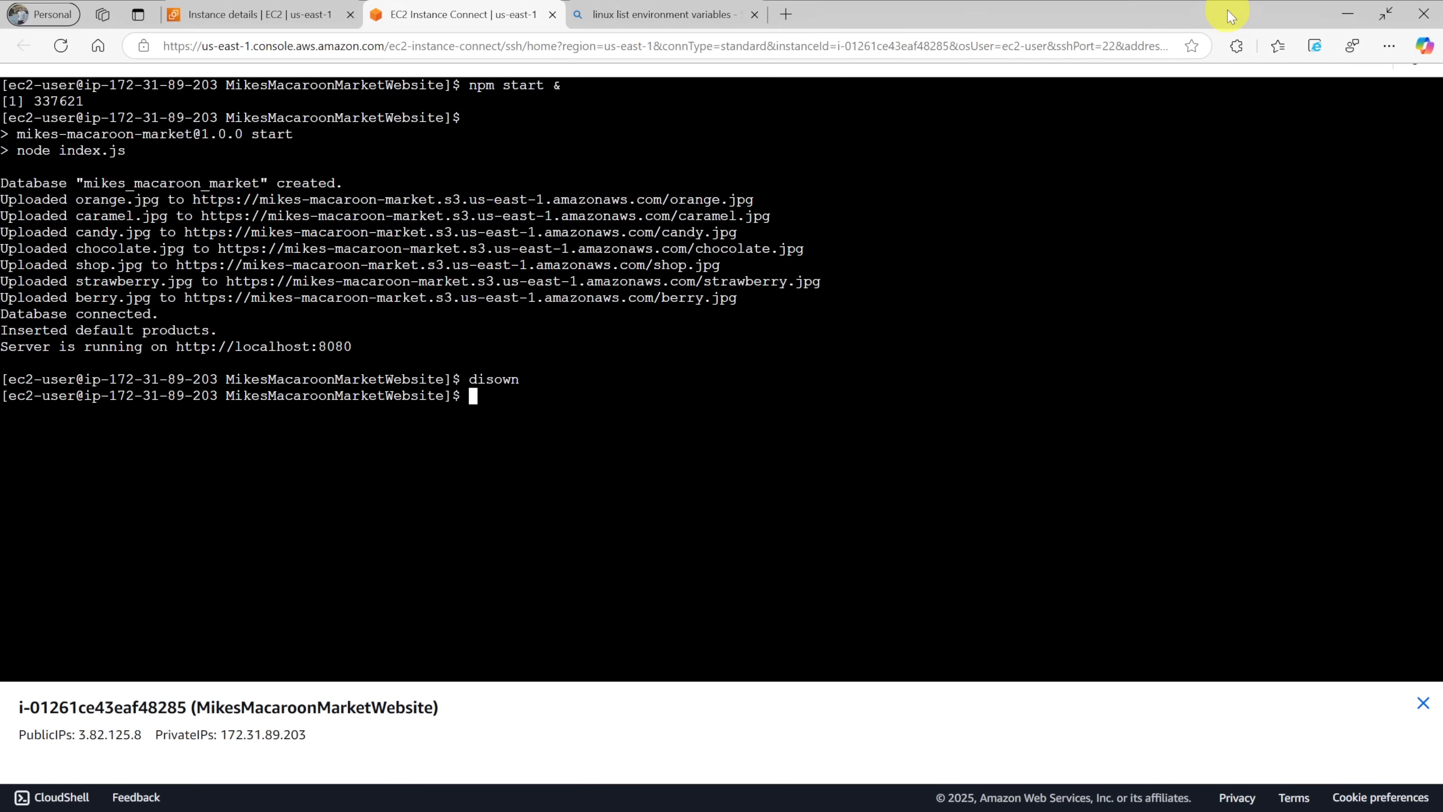
Close the Instance Connect window and load 3.82.125.8:8080 in a new tab.
{"action": "left_click", "coordinate": [1420, 14]}
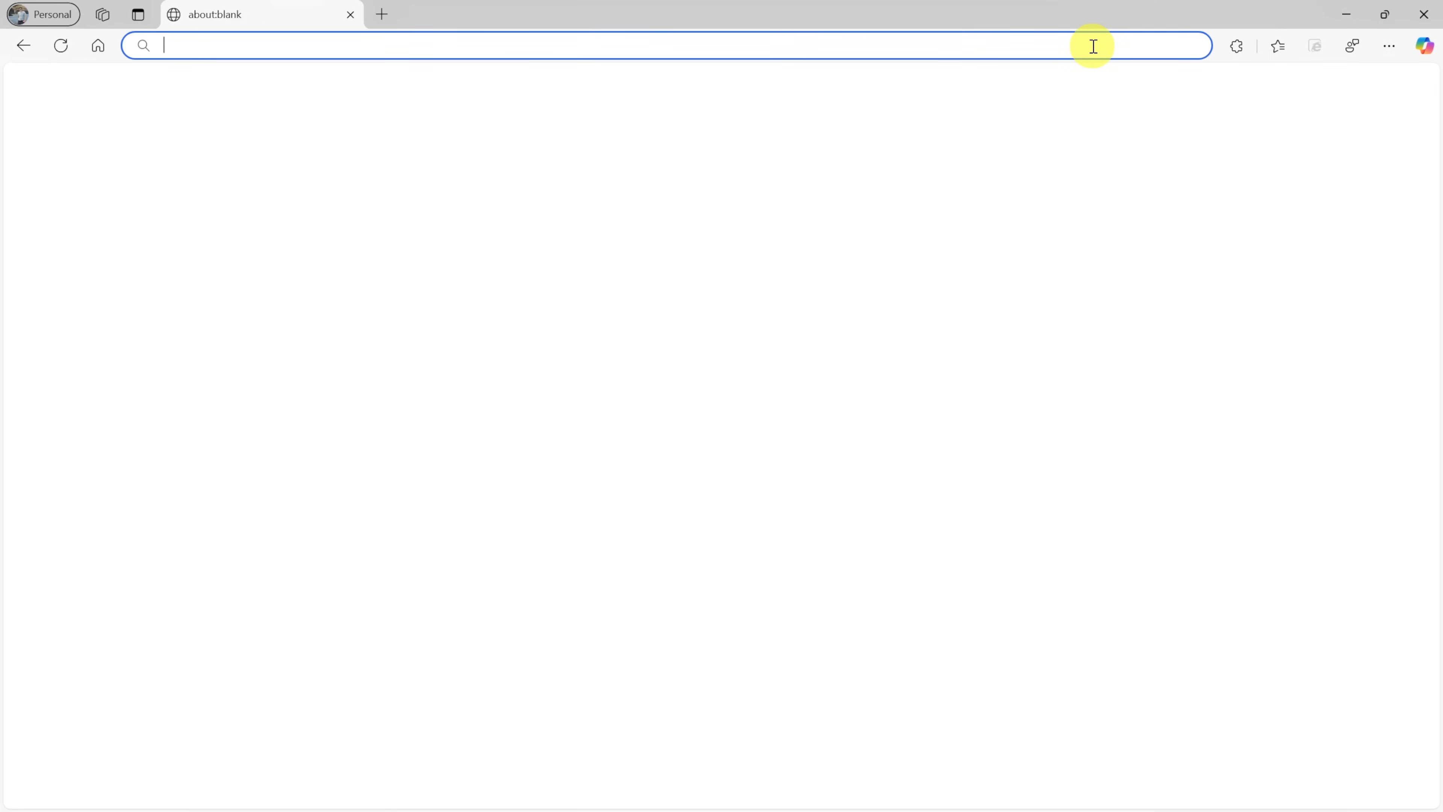
{"action": "type", "text": "3.82.125.8:8080"}
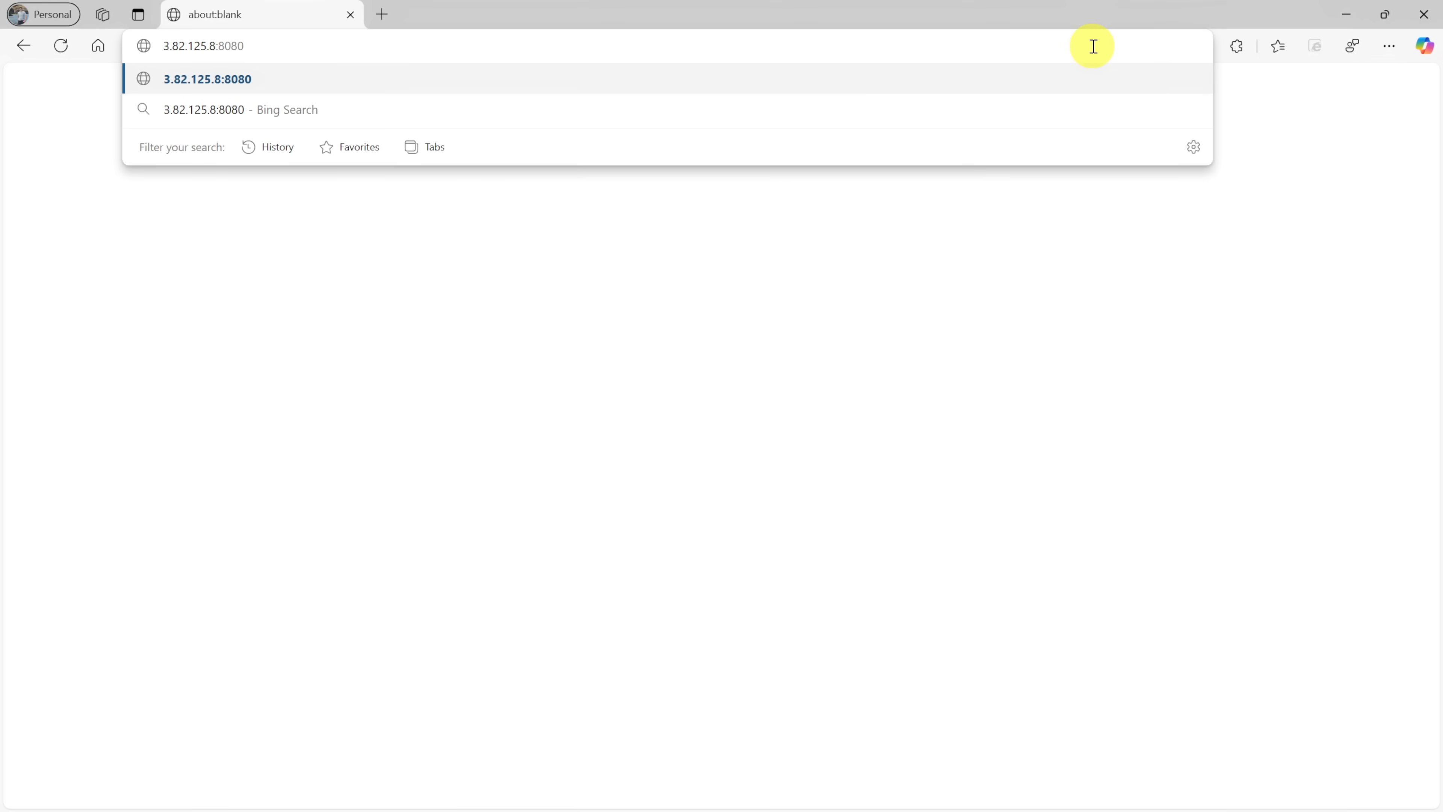
{"action": "key", "text": "Return"}
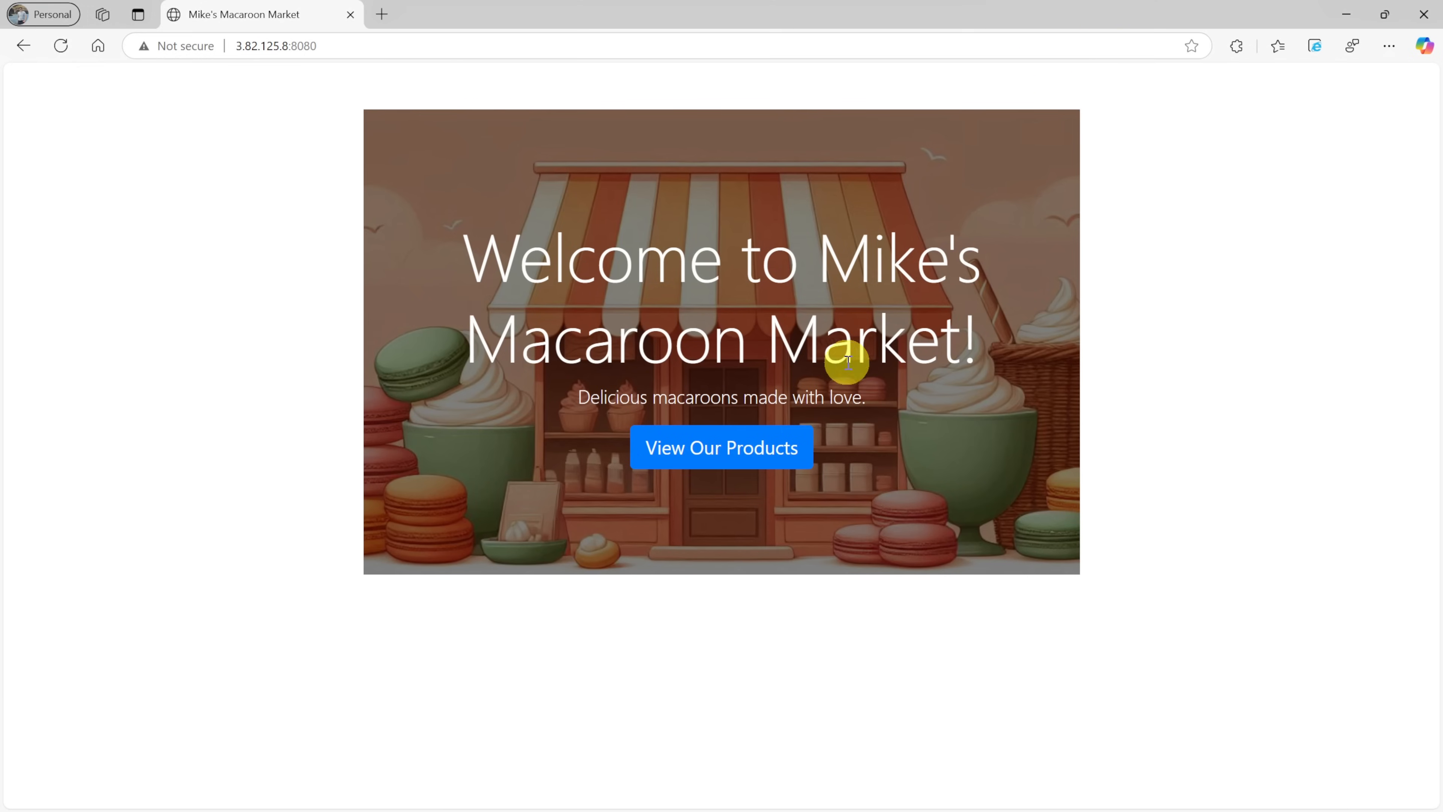
Add one Orange Macaroon and one Caramel Macaroon to the cart from the product list.
{"action": "left_click", "coordinate": [739, 454]}
{"action": "scroll", "coordinate": [737, 446], "scroll_direction": "down", "scroll_amount": 10}
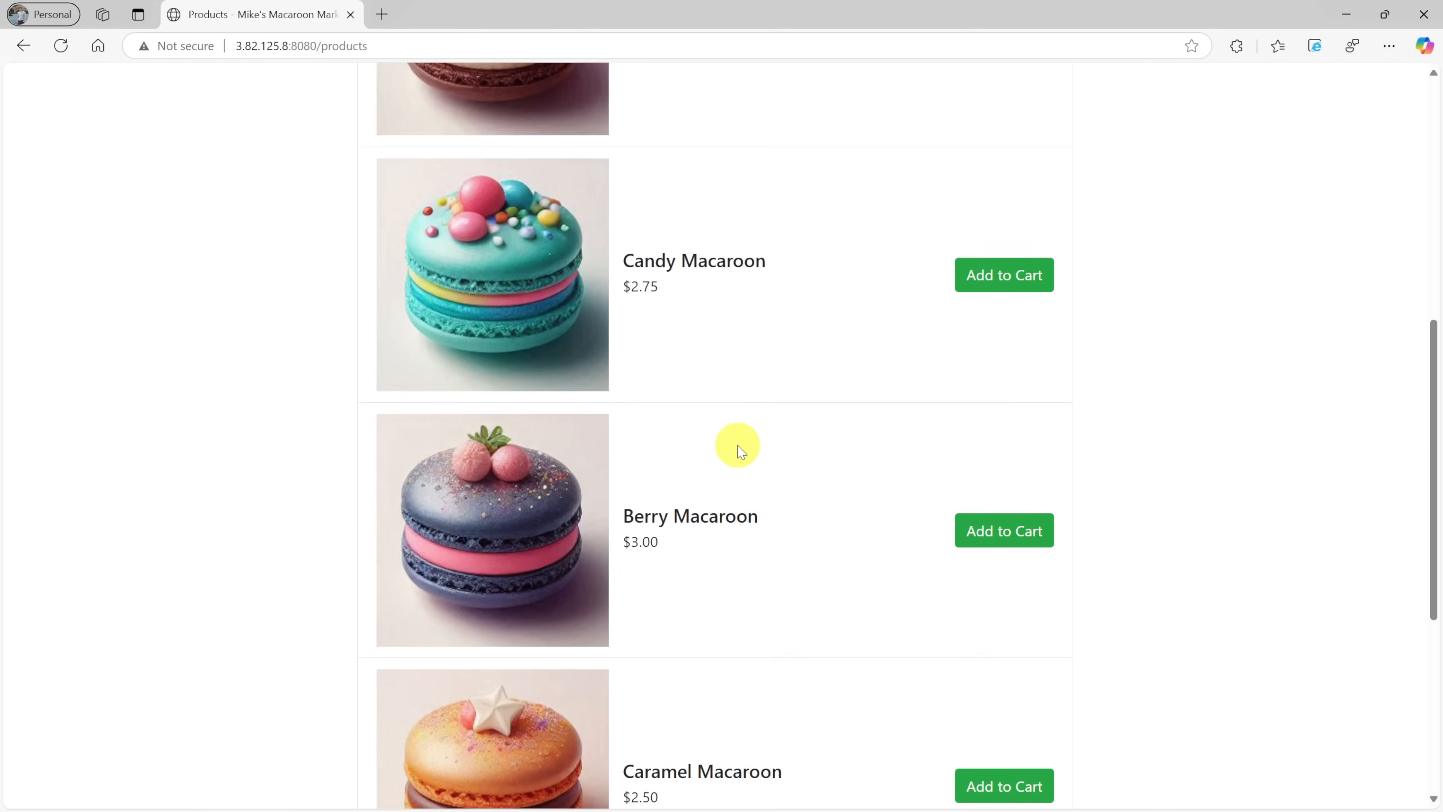
{"action": "scroll", "coordinate": [739, 448], "scroll_direction": "down", "scroll_amount": 5}
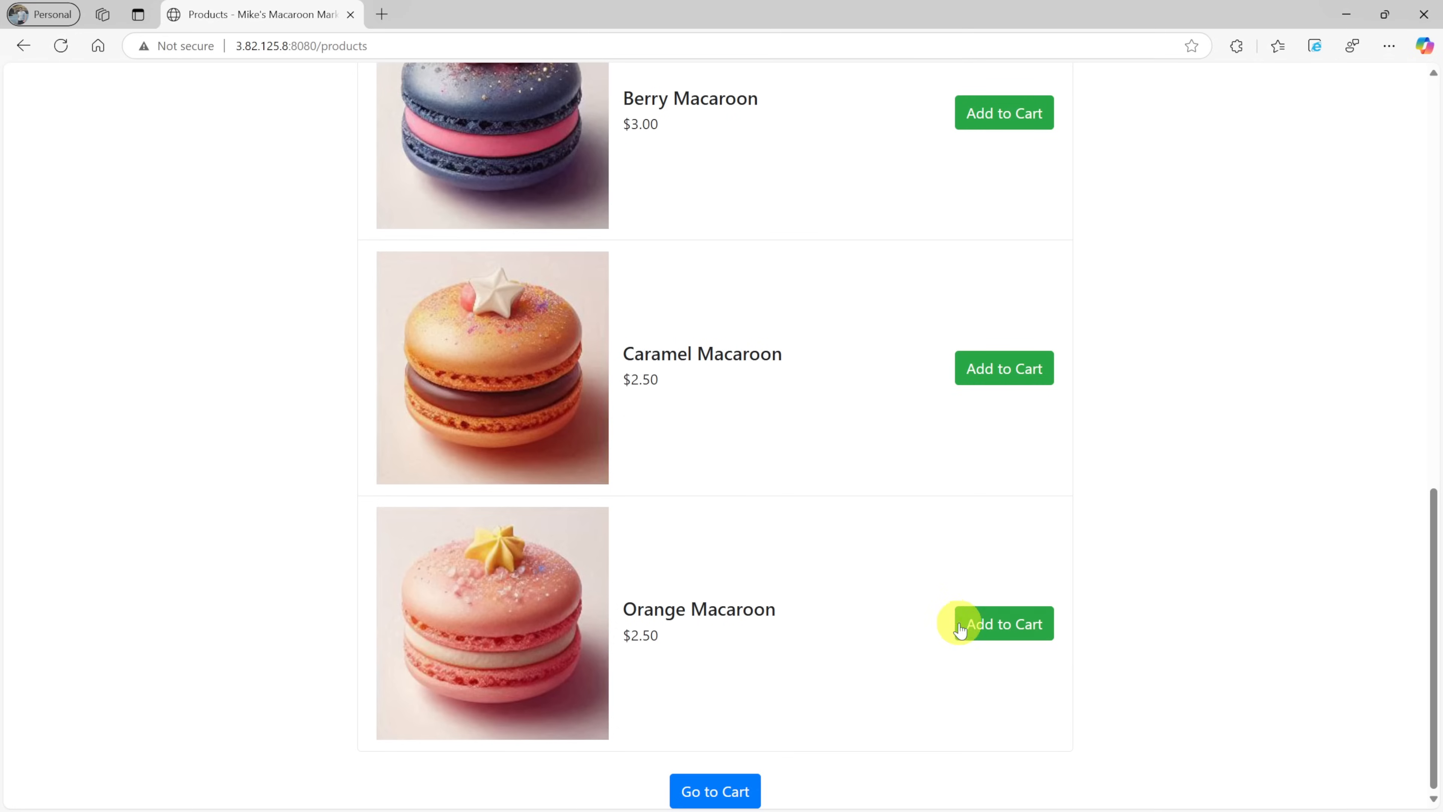
{"action": "left_click", "coordinate": [999, 632]}
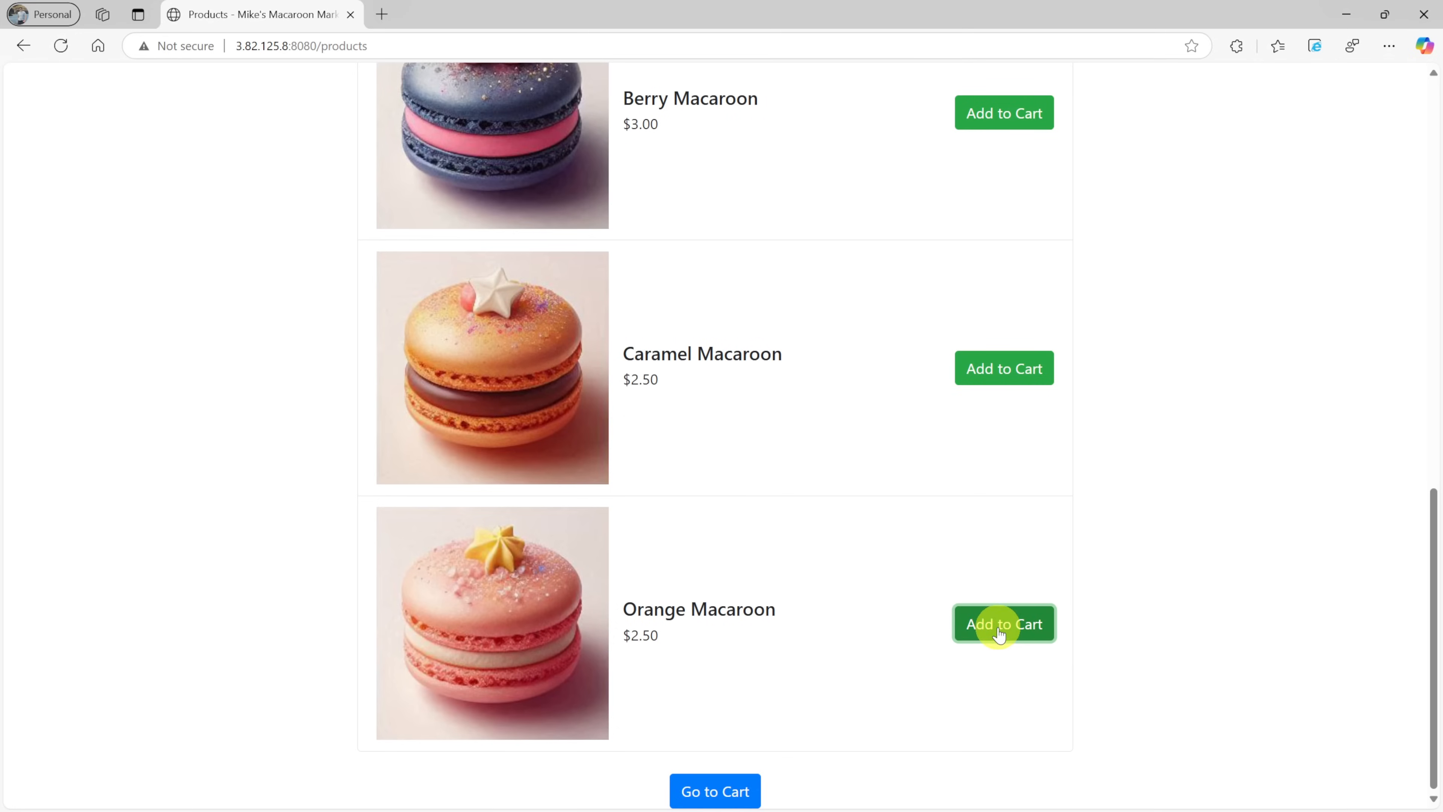
{"action": "left_click", "coordinate": [1005, 369]}
Check out with the customer's name and delivery address and place the order.
{"action": "left_click", "coordinate": [715, 790]}
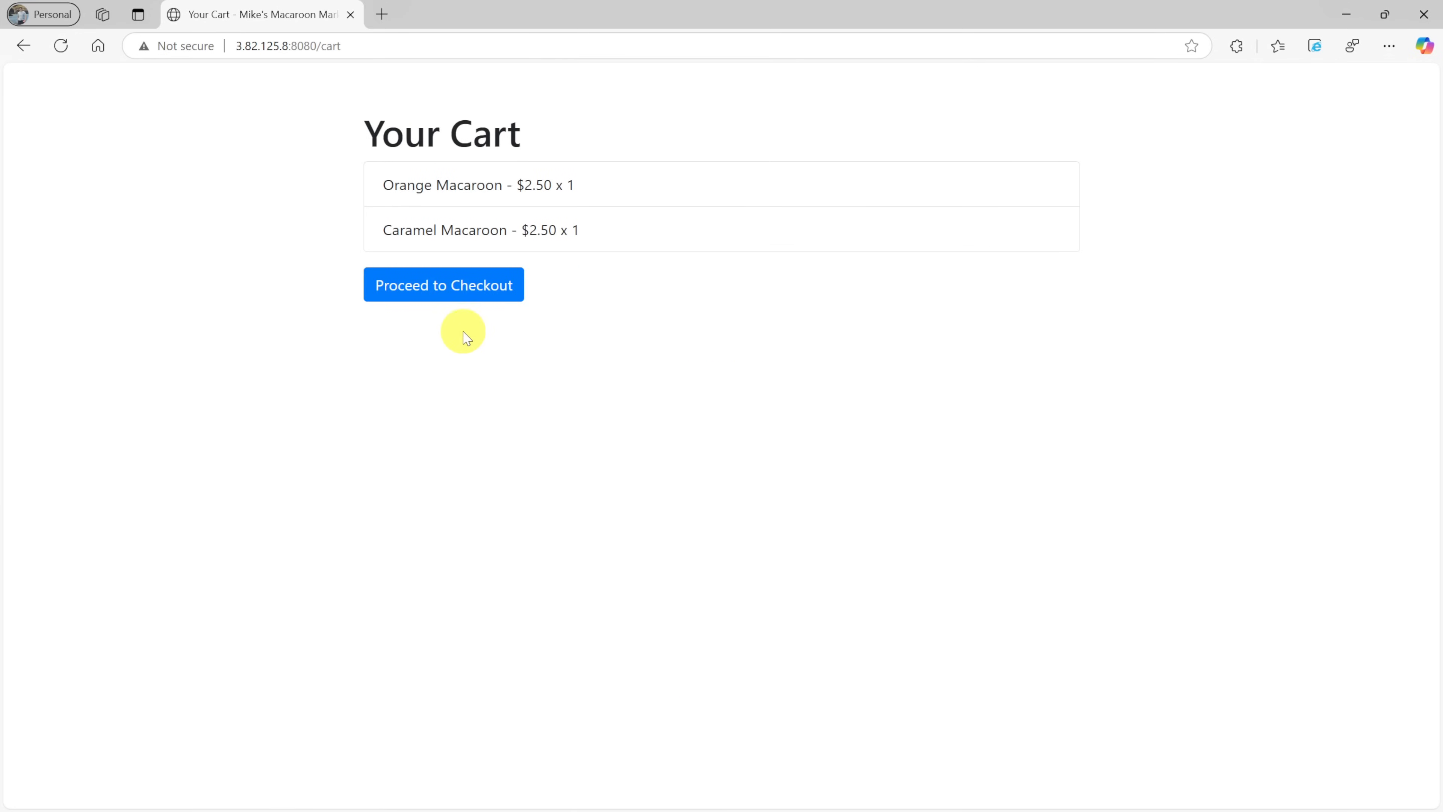
{"action": "left_click", "coordinate": [450, 296]}
{"action": "left_click", "coordinate": [441, 343]}
{"action": "type", "text": "Mike"}
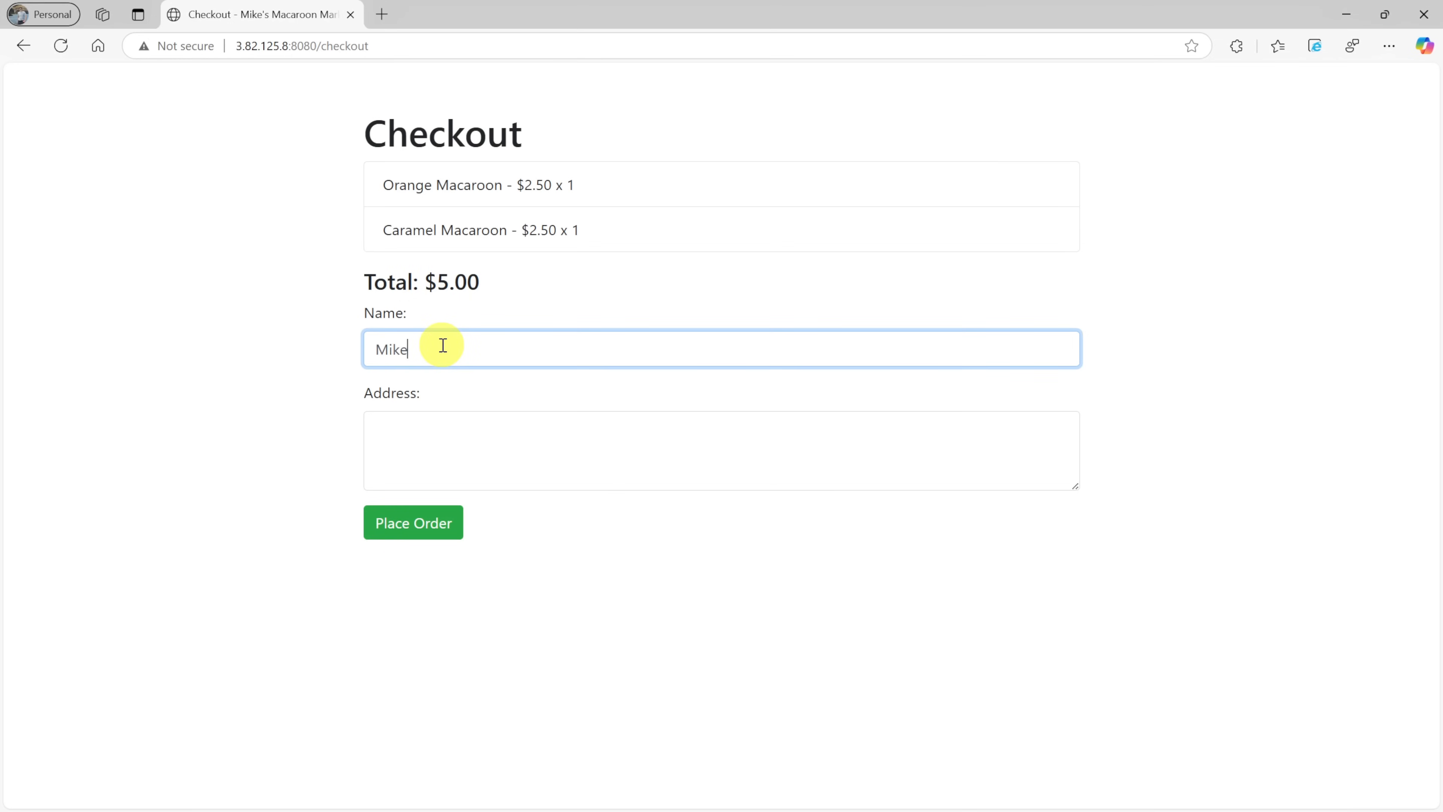
{"action": "left_click", "coordinate": [437, 427]}
{"action": "type", "text": "123 Macaroon Ave. Seattle, WA 98121"}
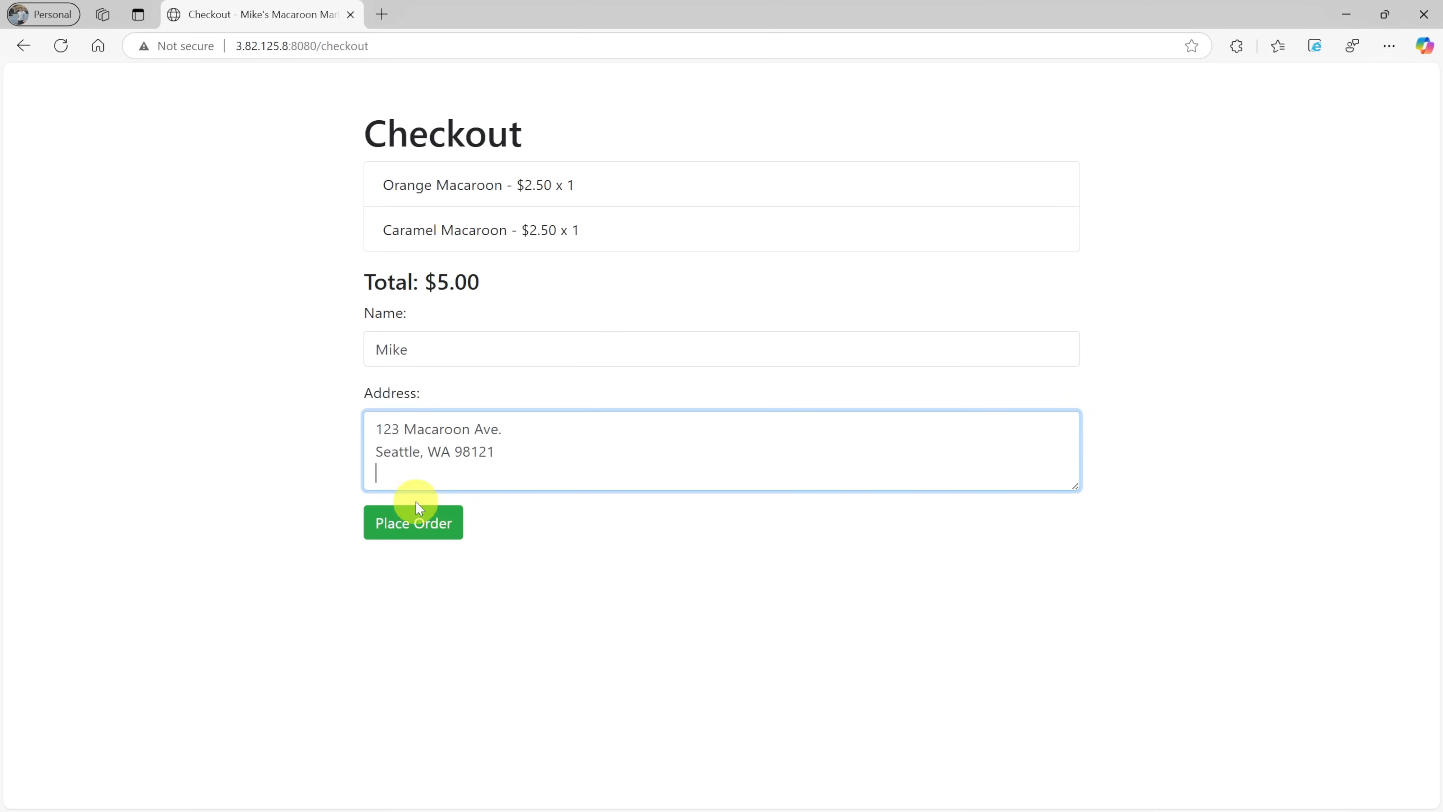
{"action": "left_click", "coordinate": [413, 523]}
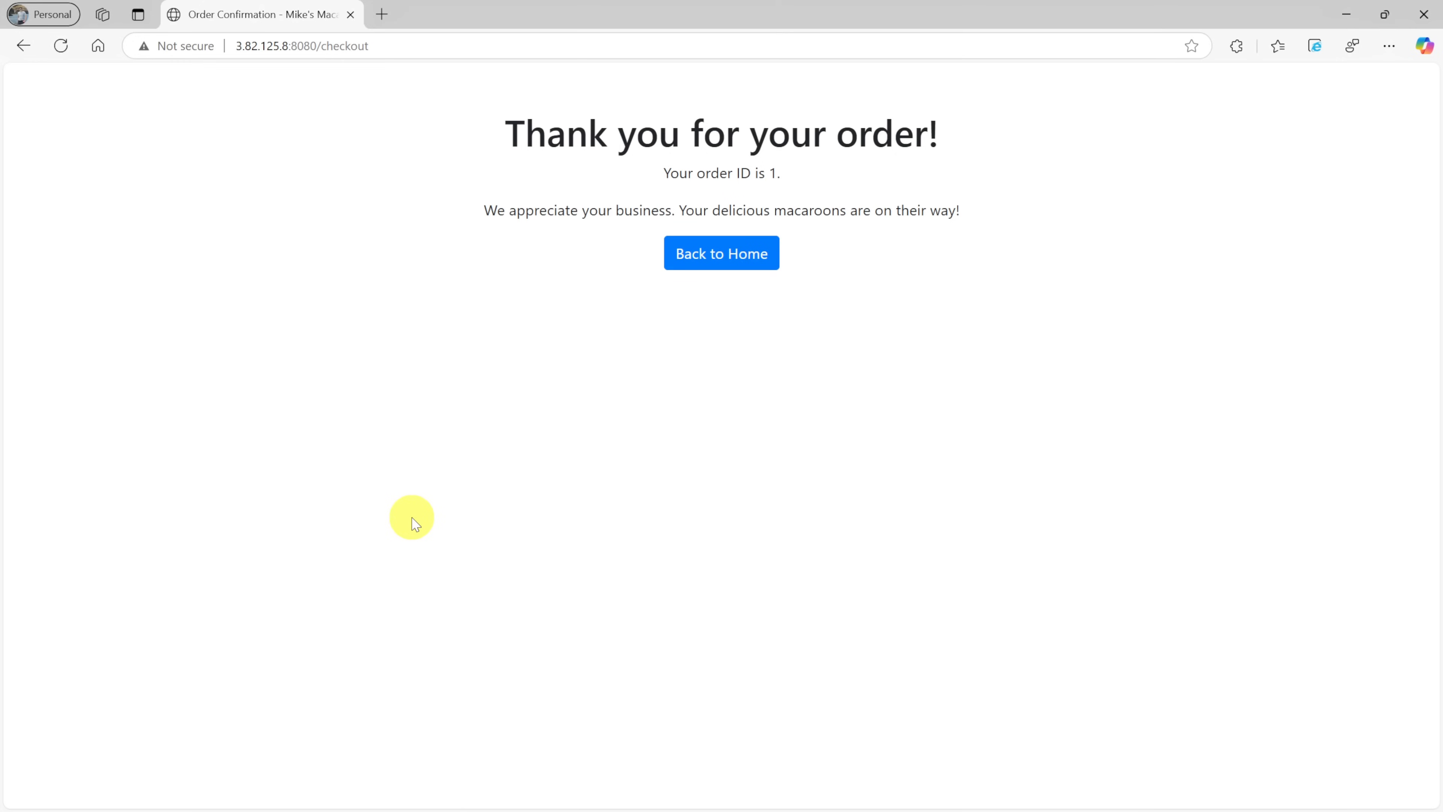